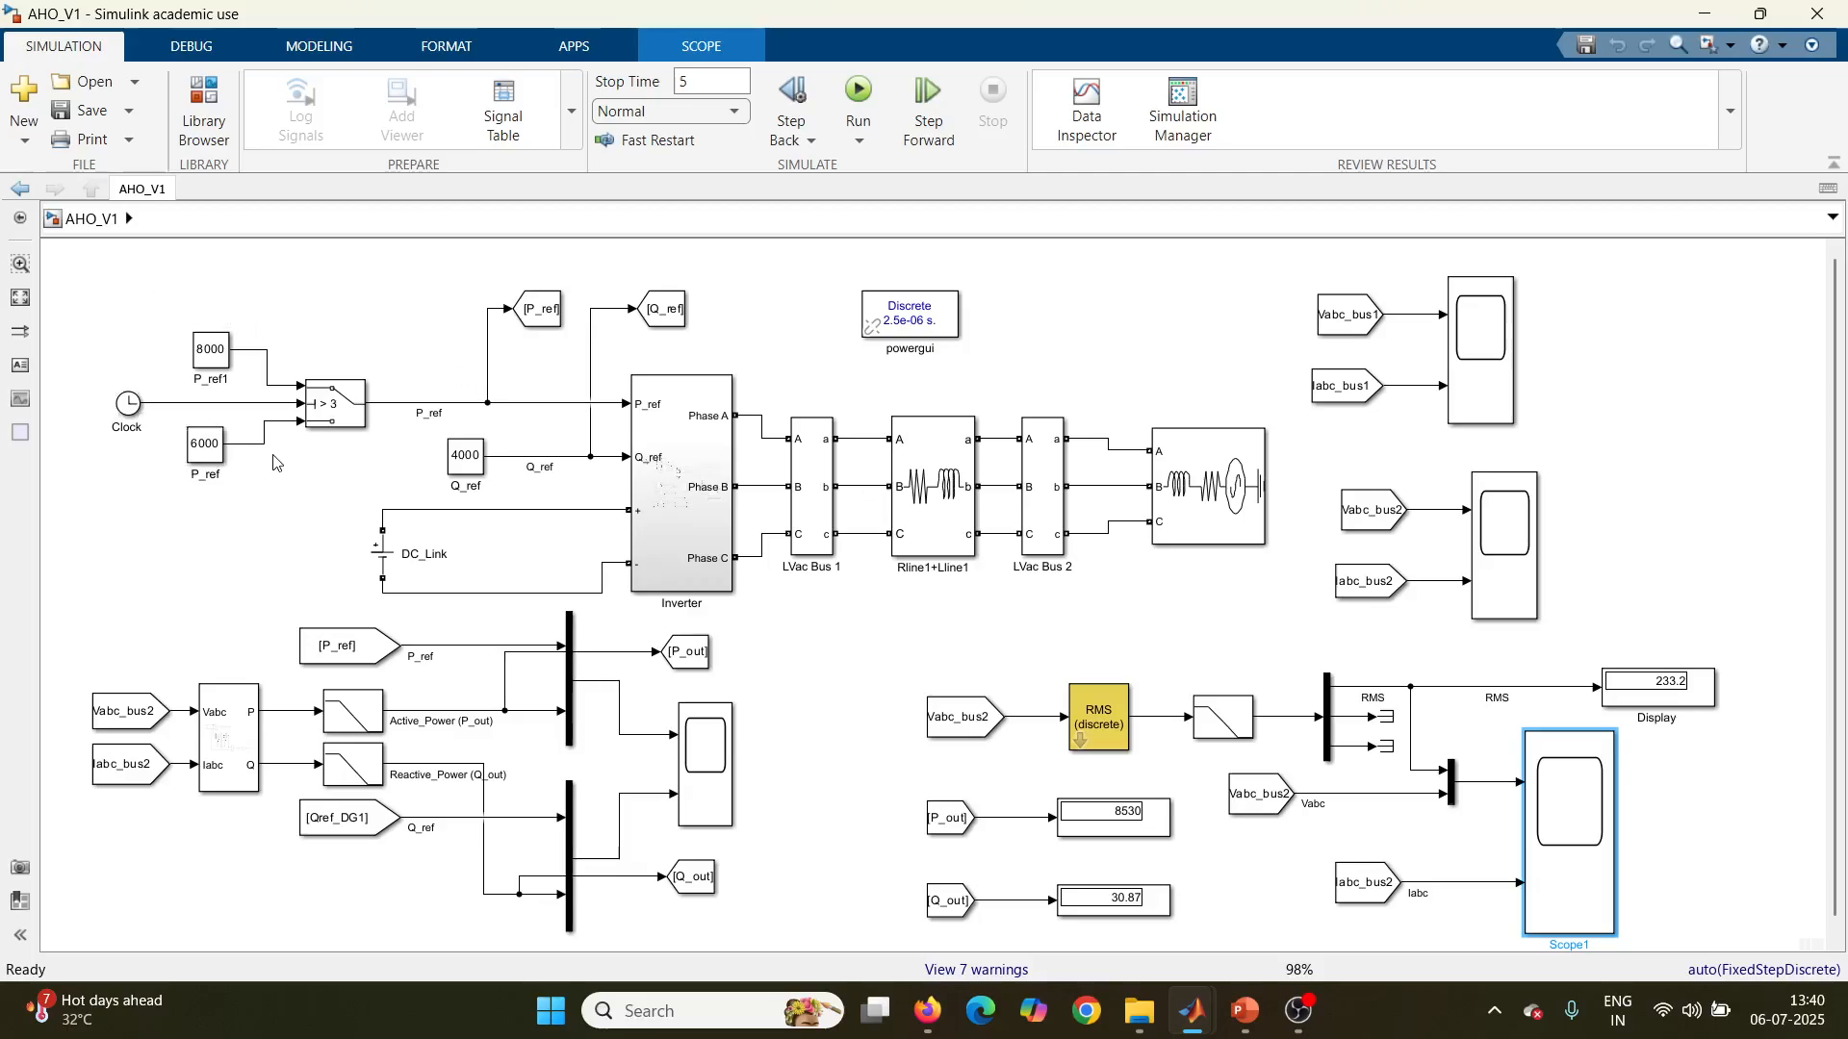
Step: Inspect the reference inputs in the top-level AHO_V1 model and the parameters of the DC_Link voltage source
{"action": "scroll", "coordinate": [223, 525], "scroll_direction": "up", "scroll_amount": 5}
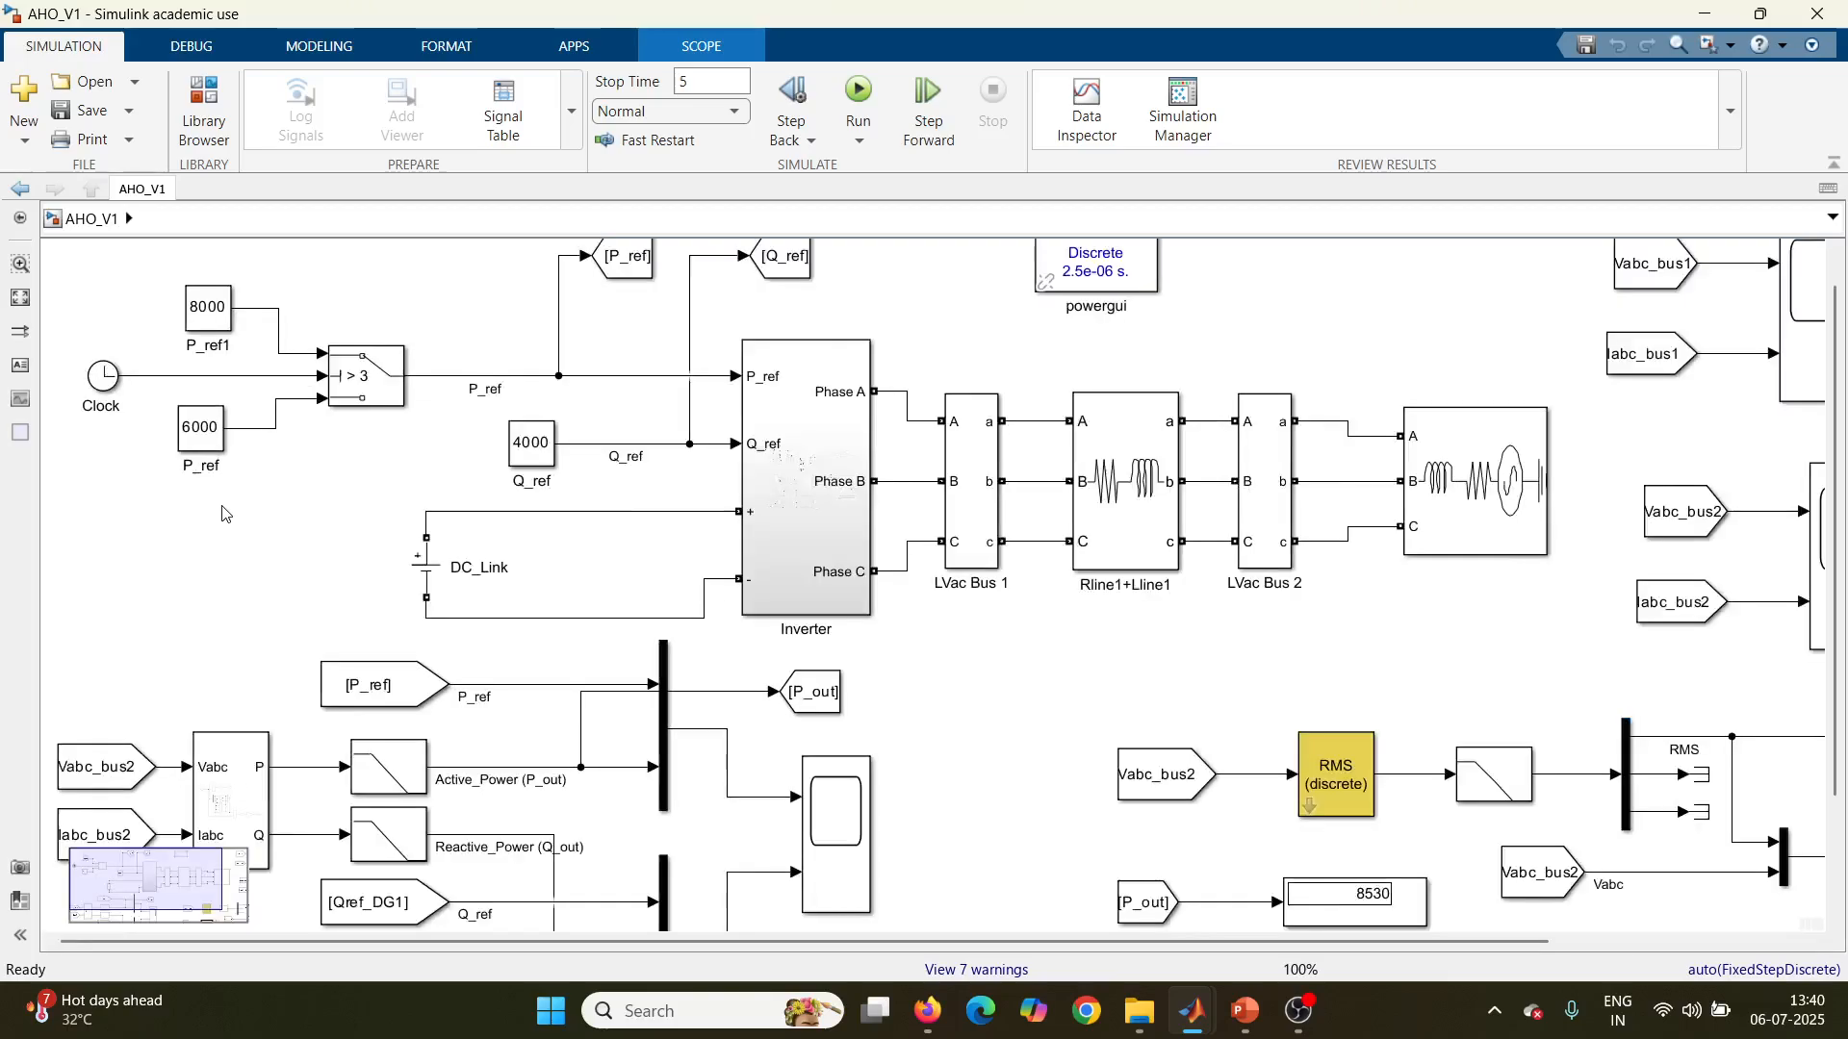
{"action": "scroll", "coordinate": [222, 515], "scroll_direction": "down", "scroll_amount": 2}
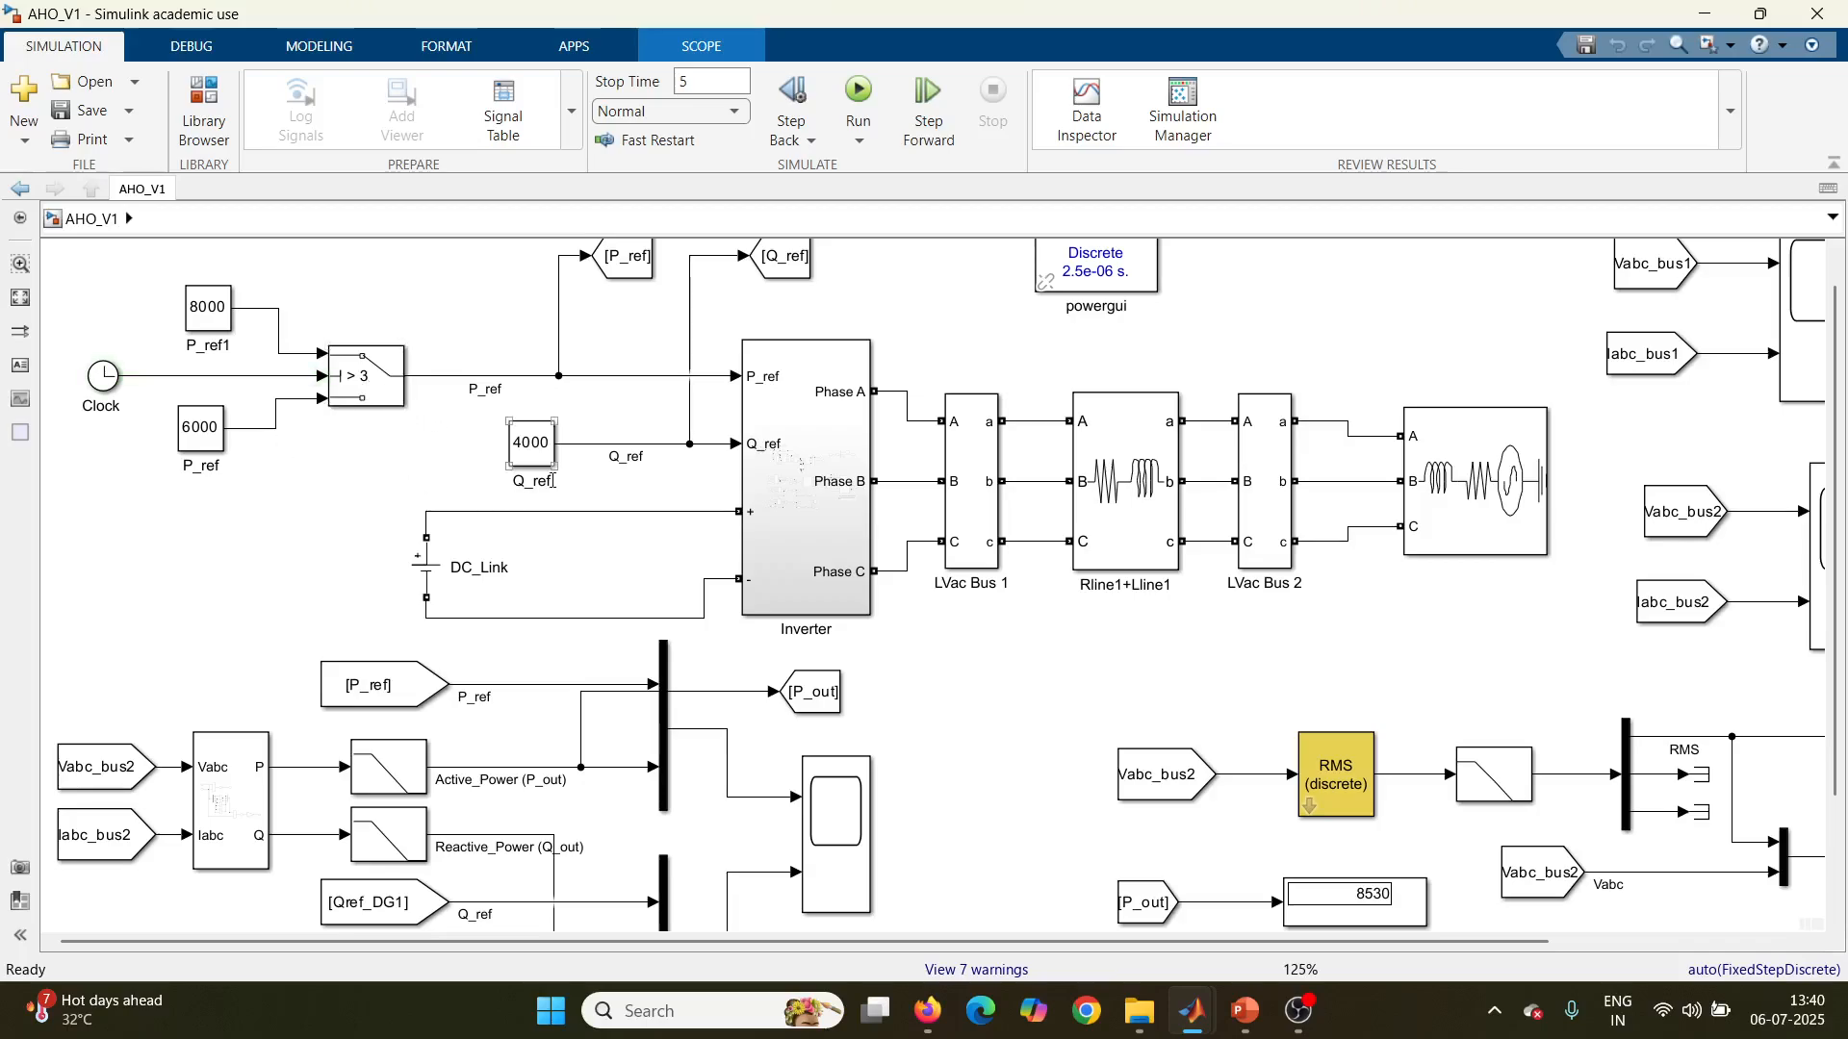
{"action": "scroll", "coordinate": [554, 477], "scroll_direction": "down", "scroll_amount": 2}
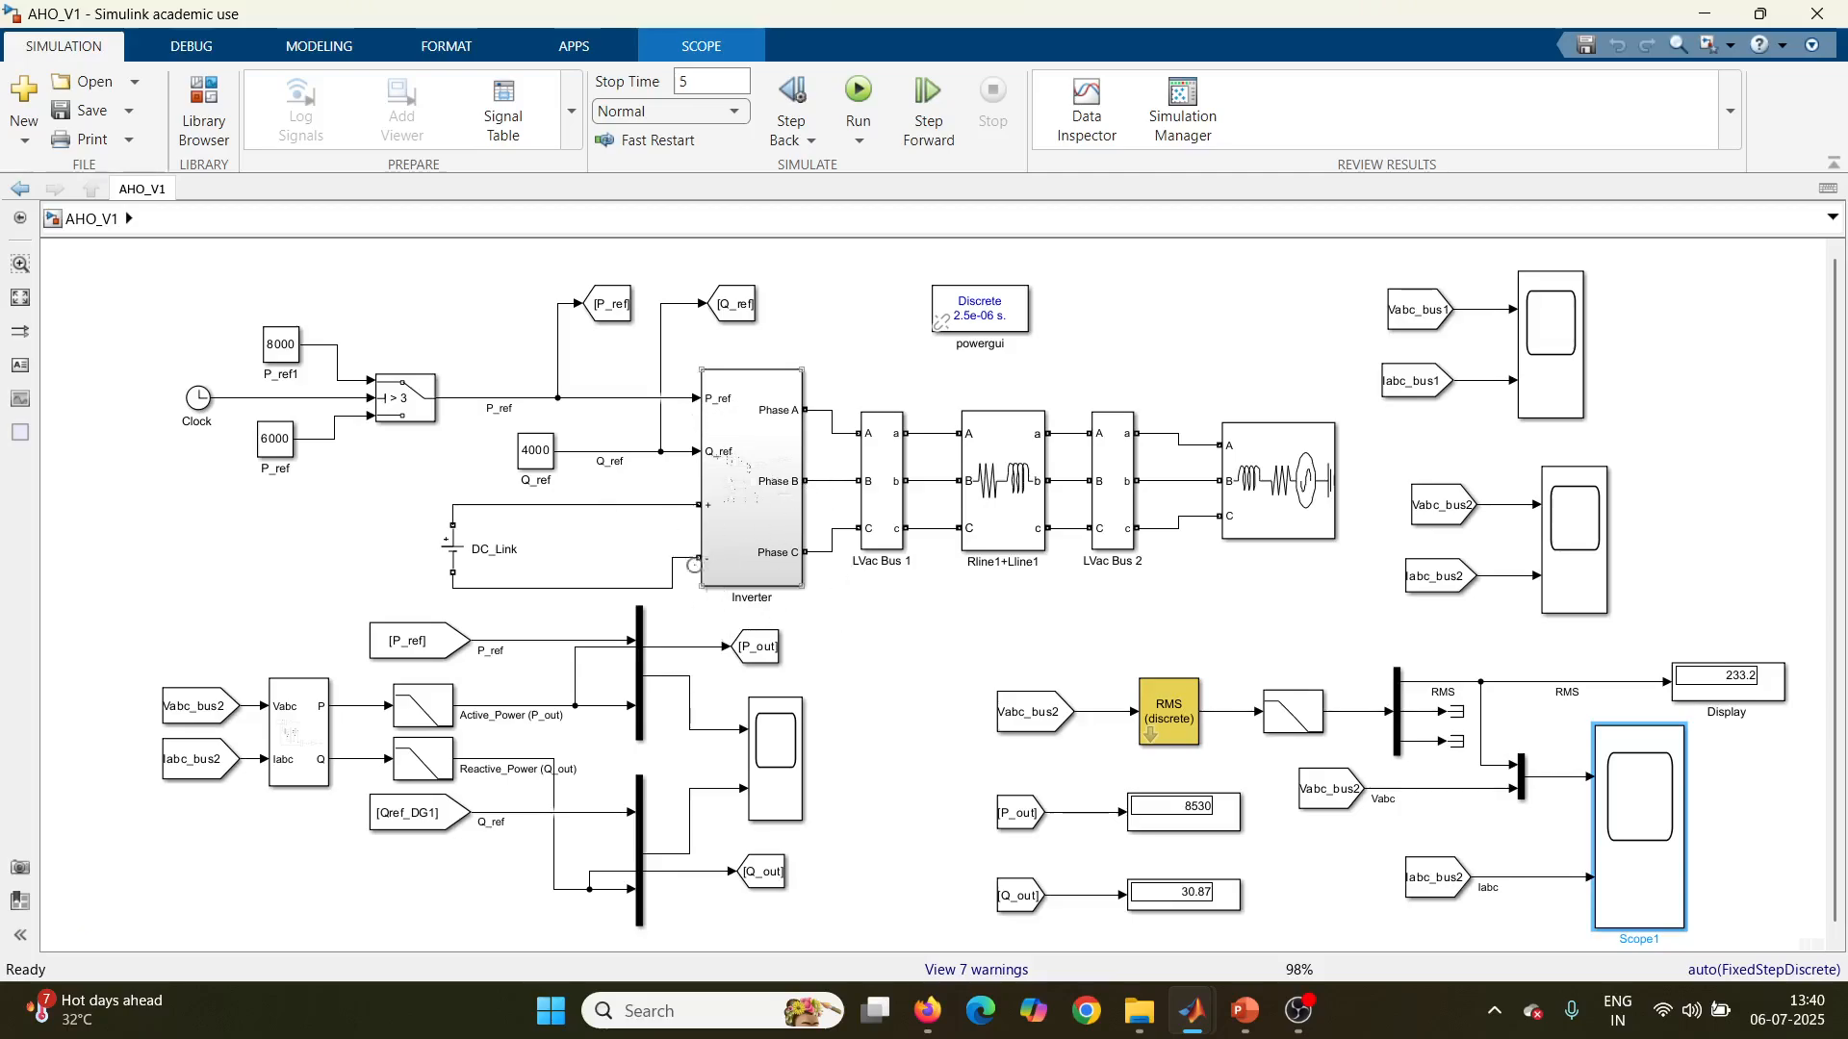
{"action": "scroll", "coordinate": [452, 567], "scroll_direction": "up", "scroll_amount": 1}
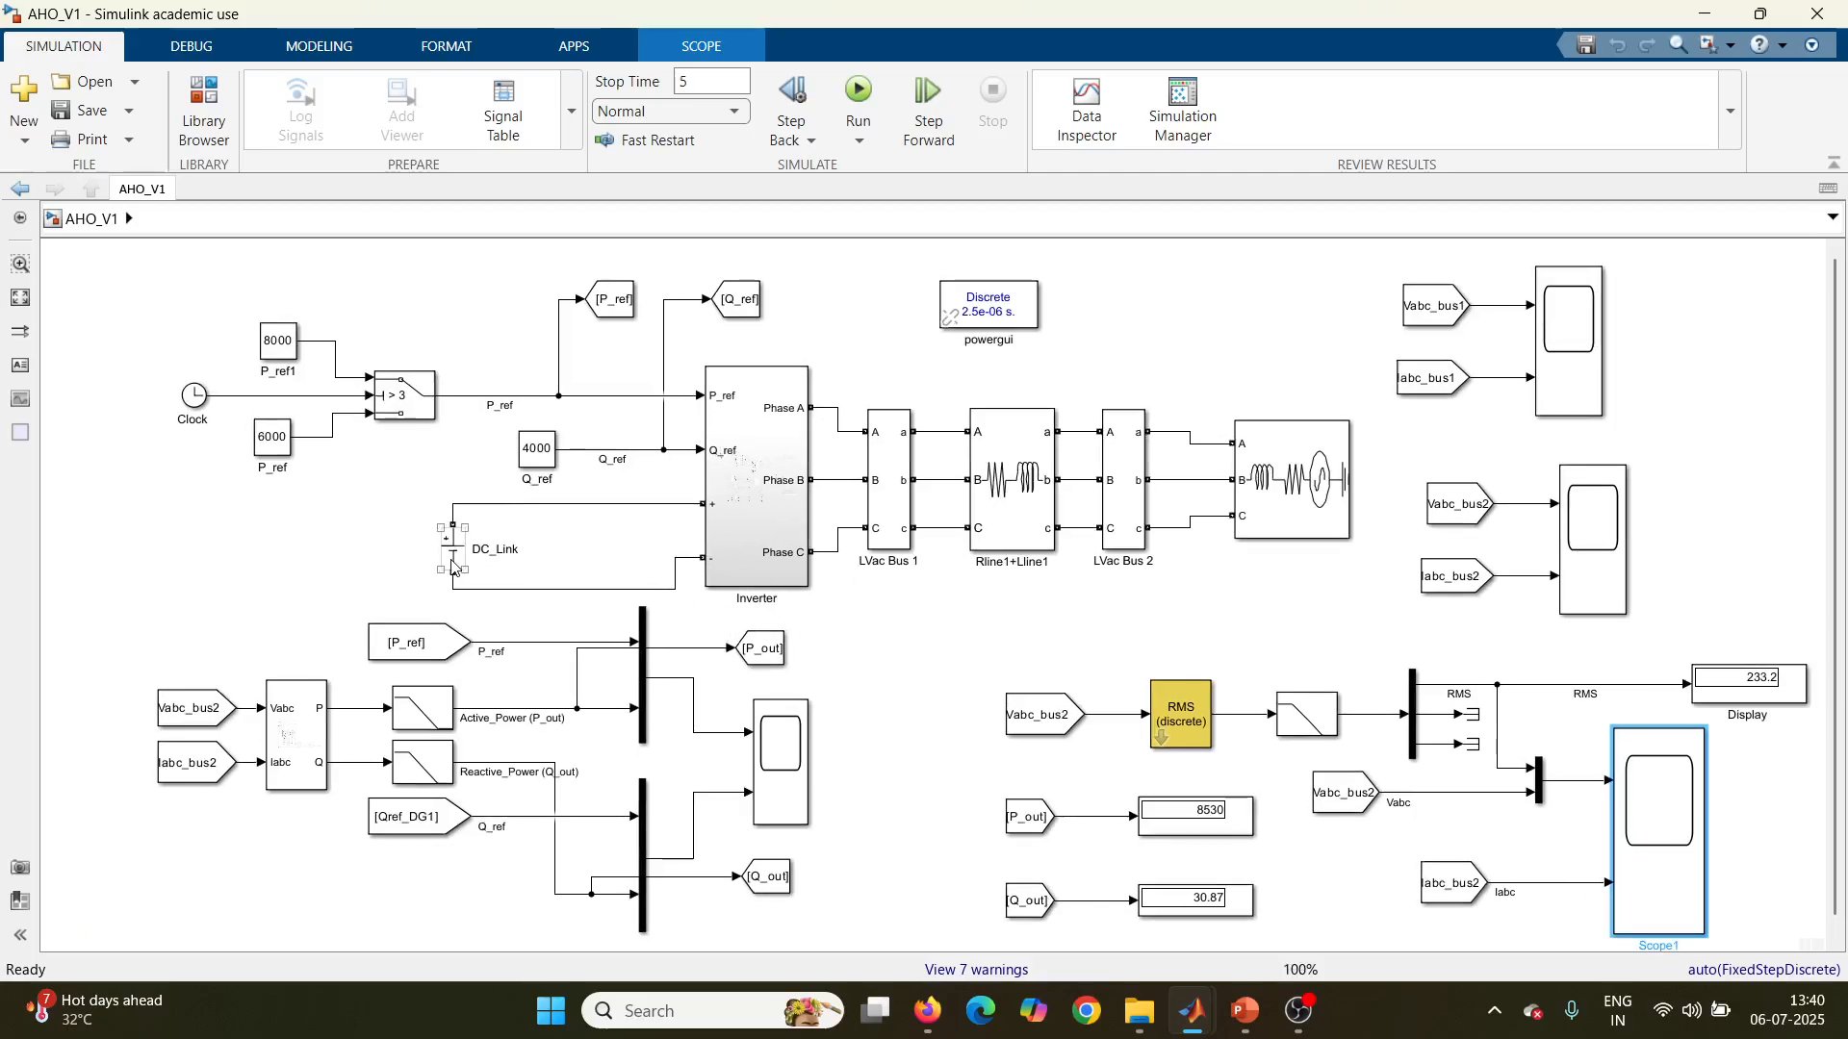
{"action": "double_click", "coordinate": [452, 555]}
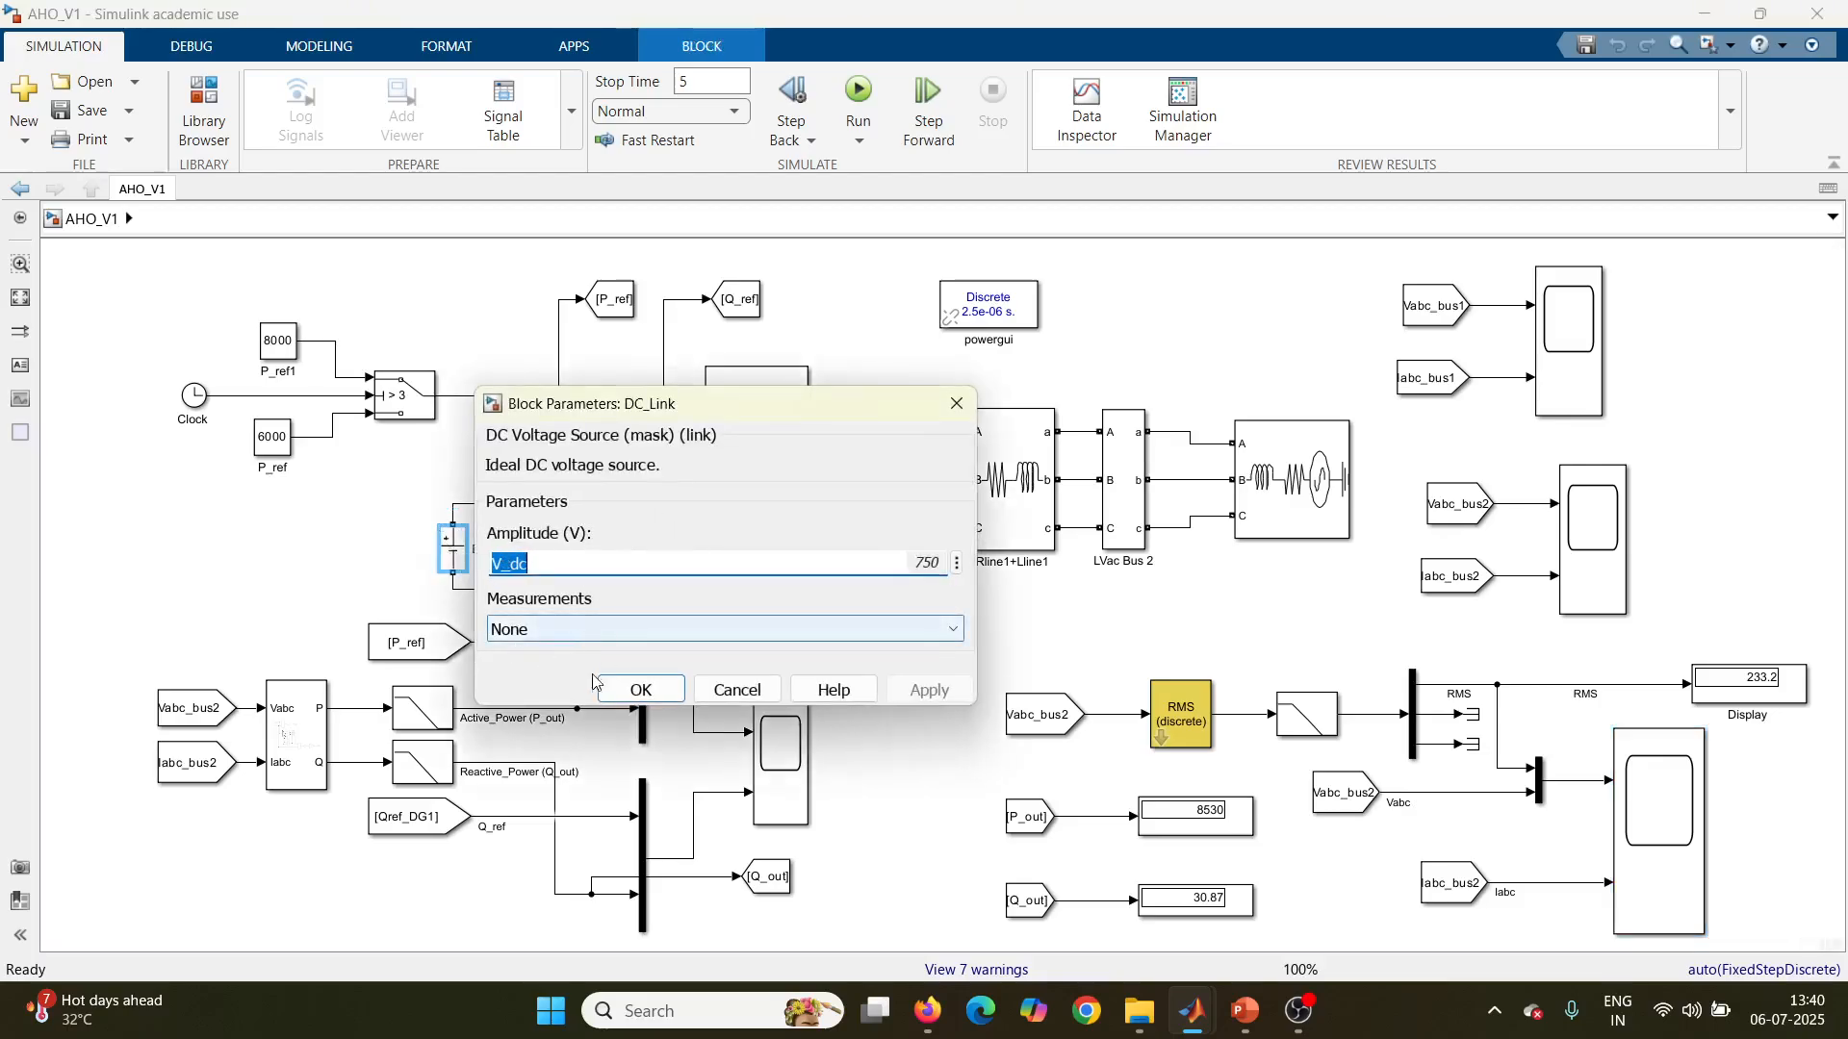
{"action": "left_click", "coordinate": [653, 699]}
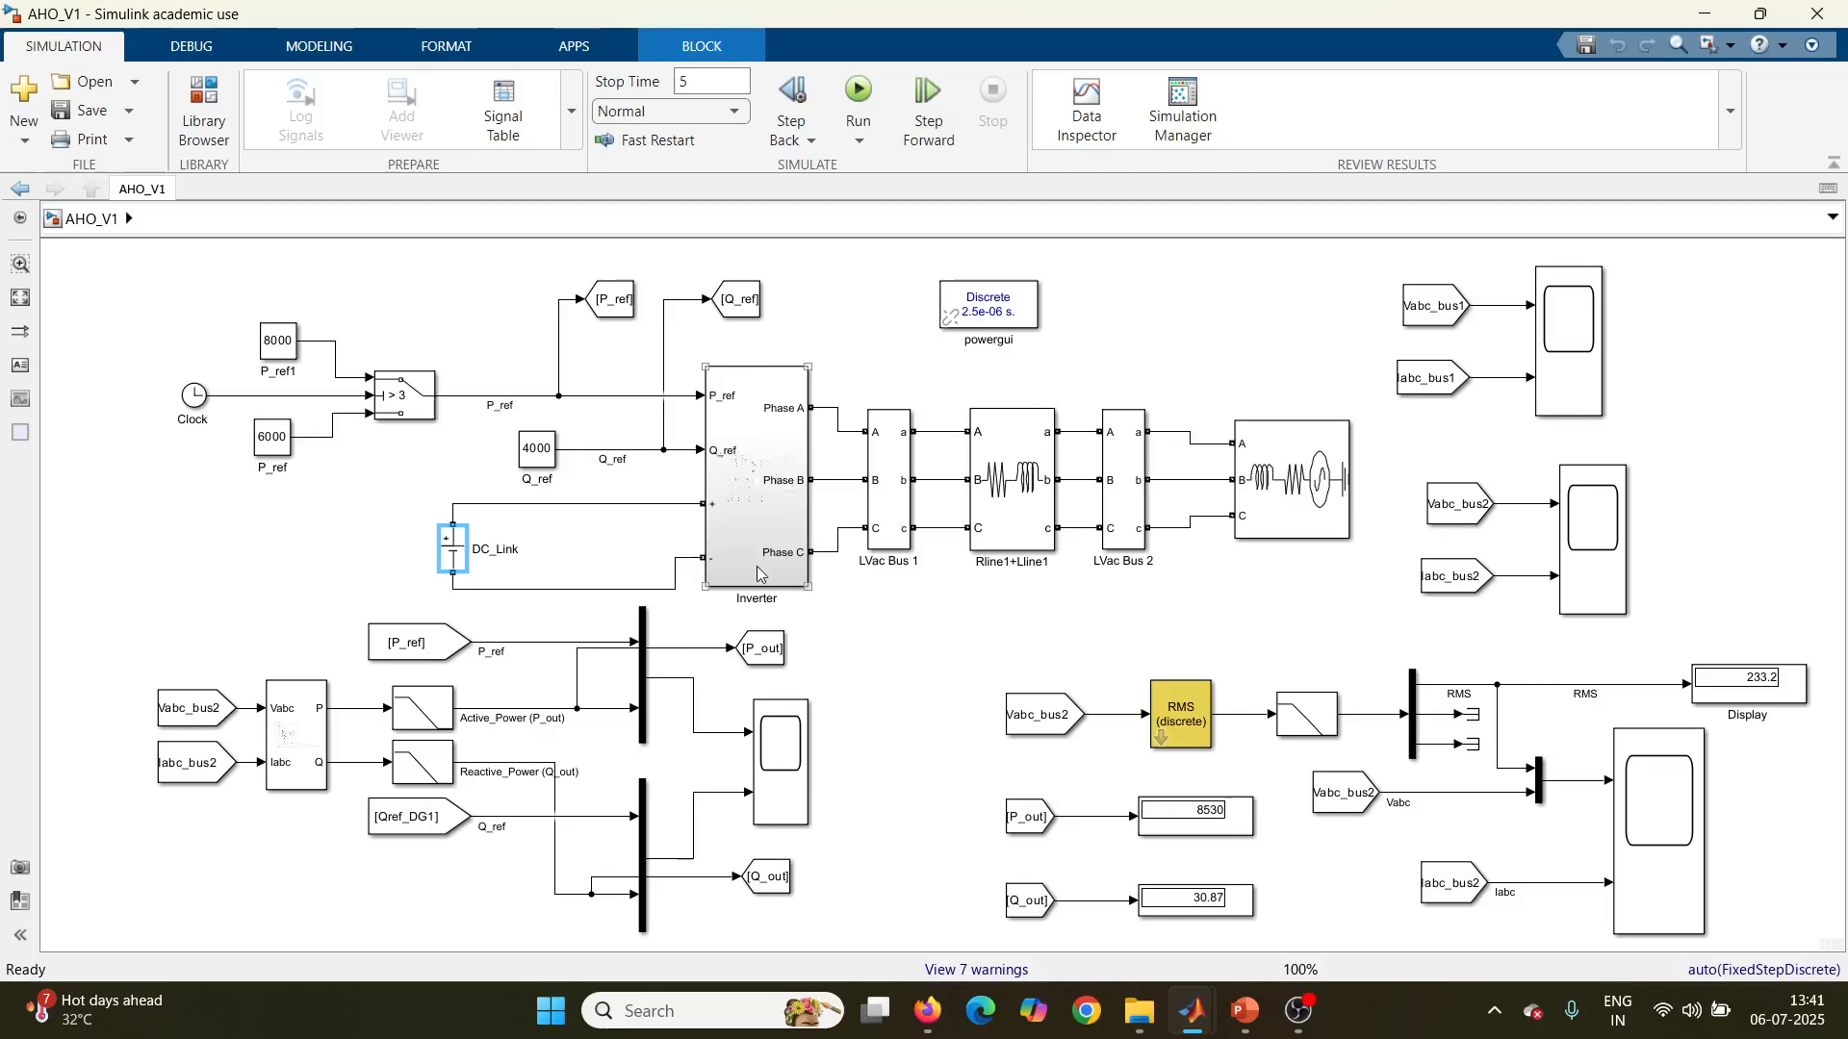
Step: Open the Inverter subsystem and examine its full diagram around the converter bridge
{"action": "left_click", "coordinate": [760, 576]}
{"action": "double_click", "coordinate": [759, 575]}
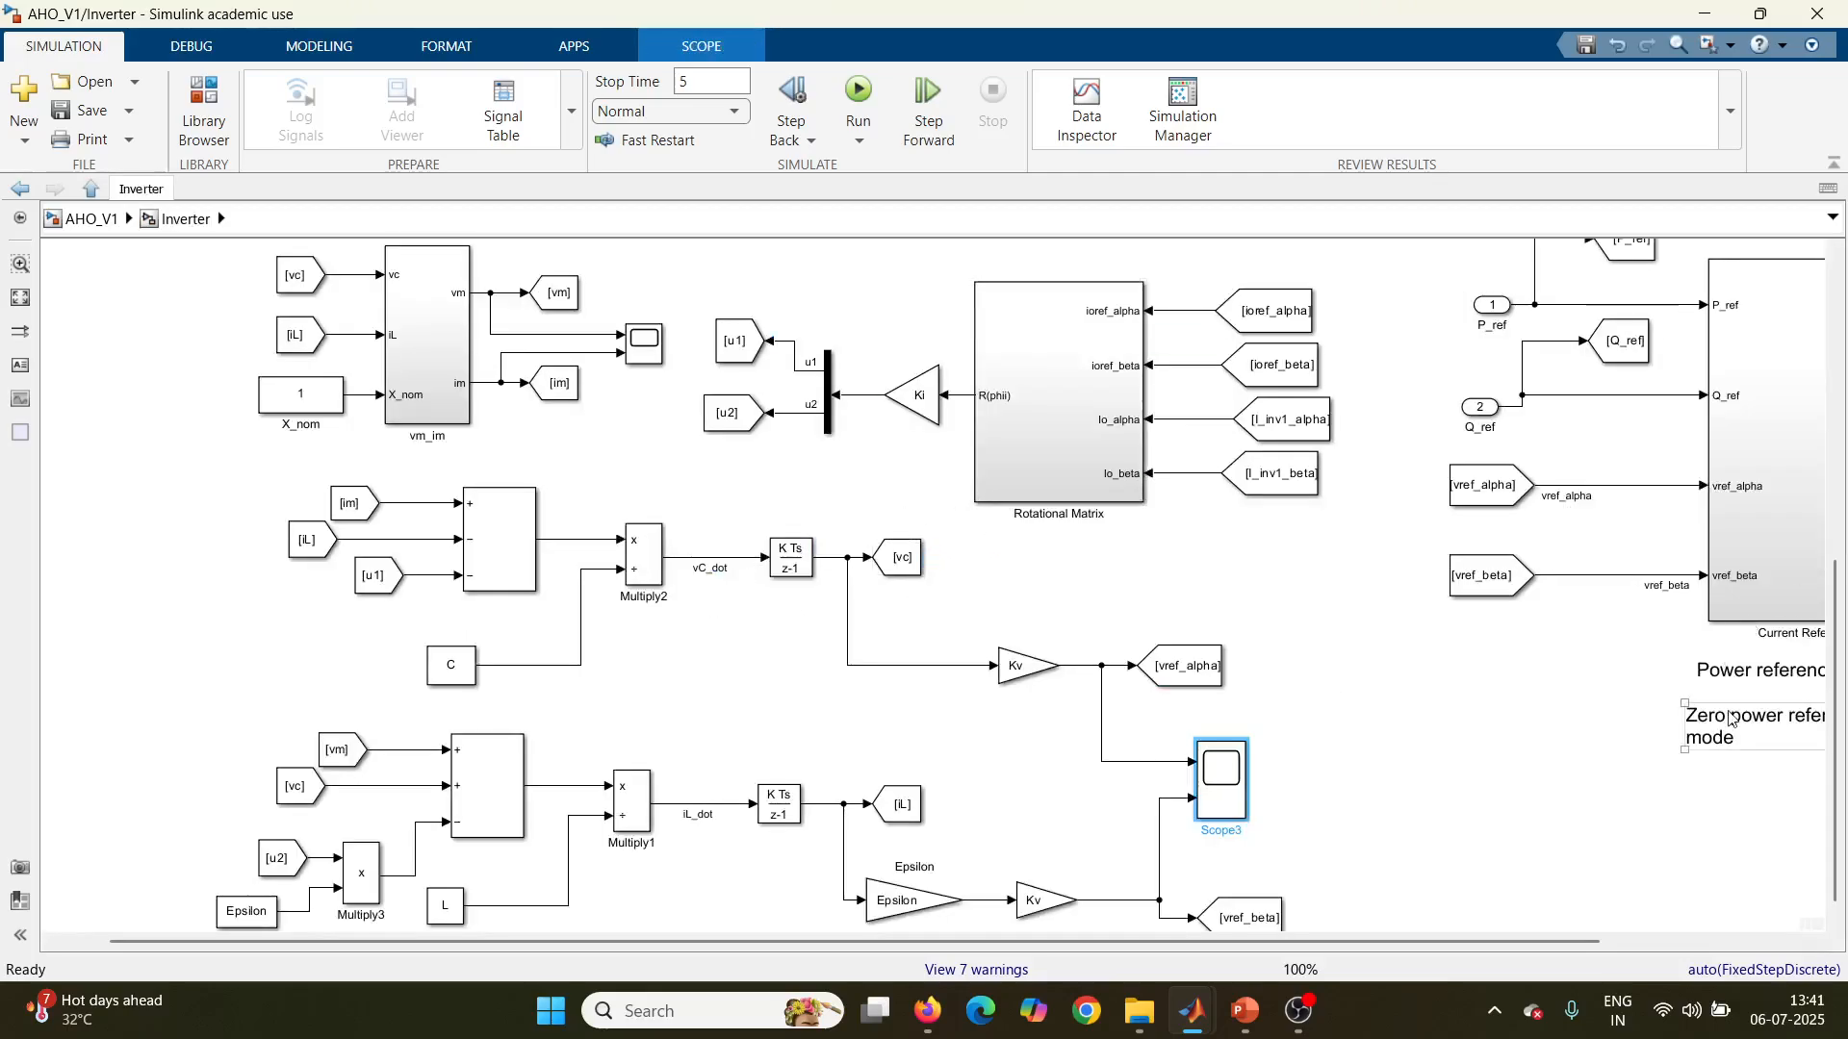
{"action": "key", "text": "space"}
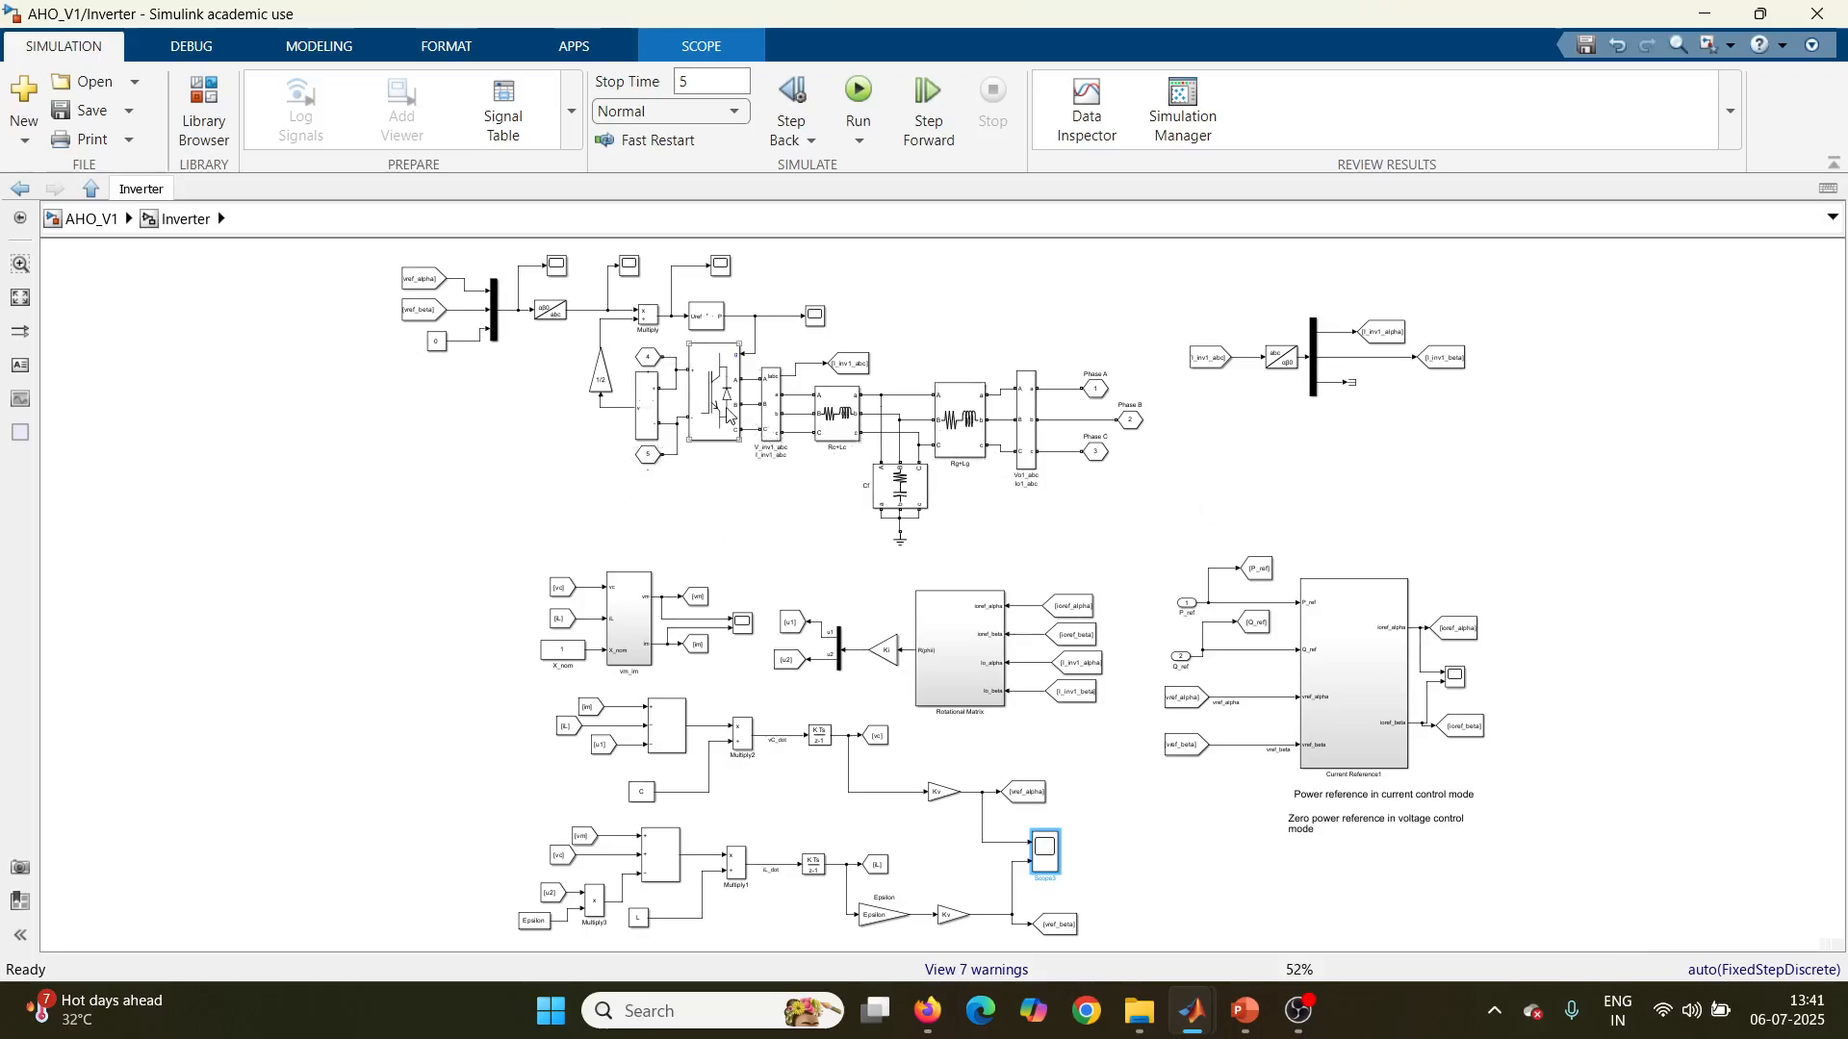
{"action": "scroll", "coordinate": [728, 413], "scroll_direction": "up", "scroll_amount": 3}
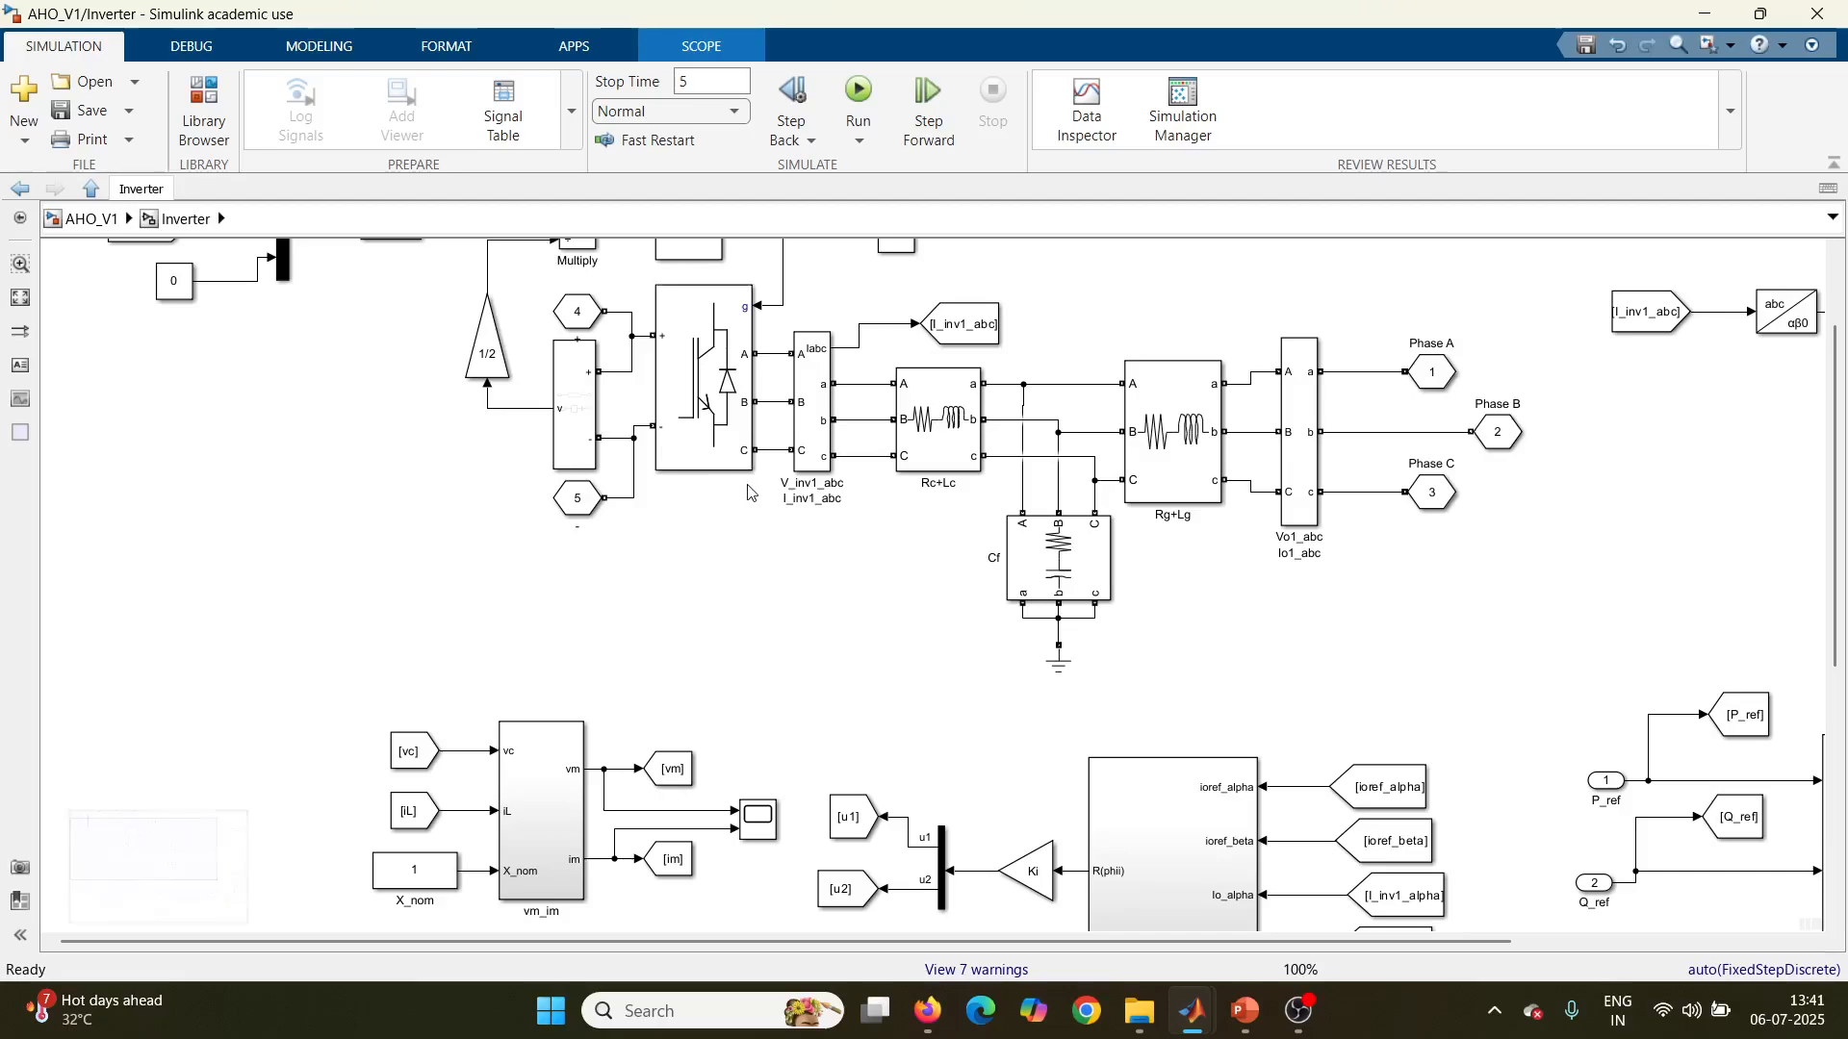
Step: Select the Universal Bridge block and review its parameters without changing them
{"action": "left_click", "coordinate": [734, 456]}
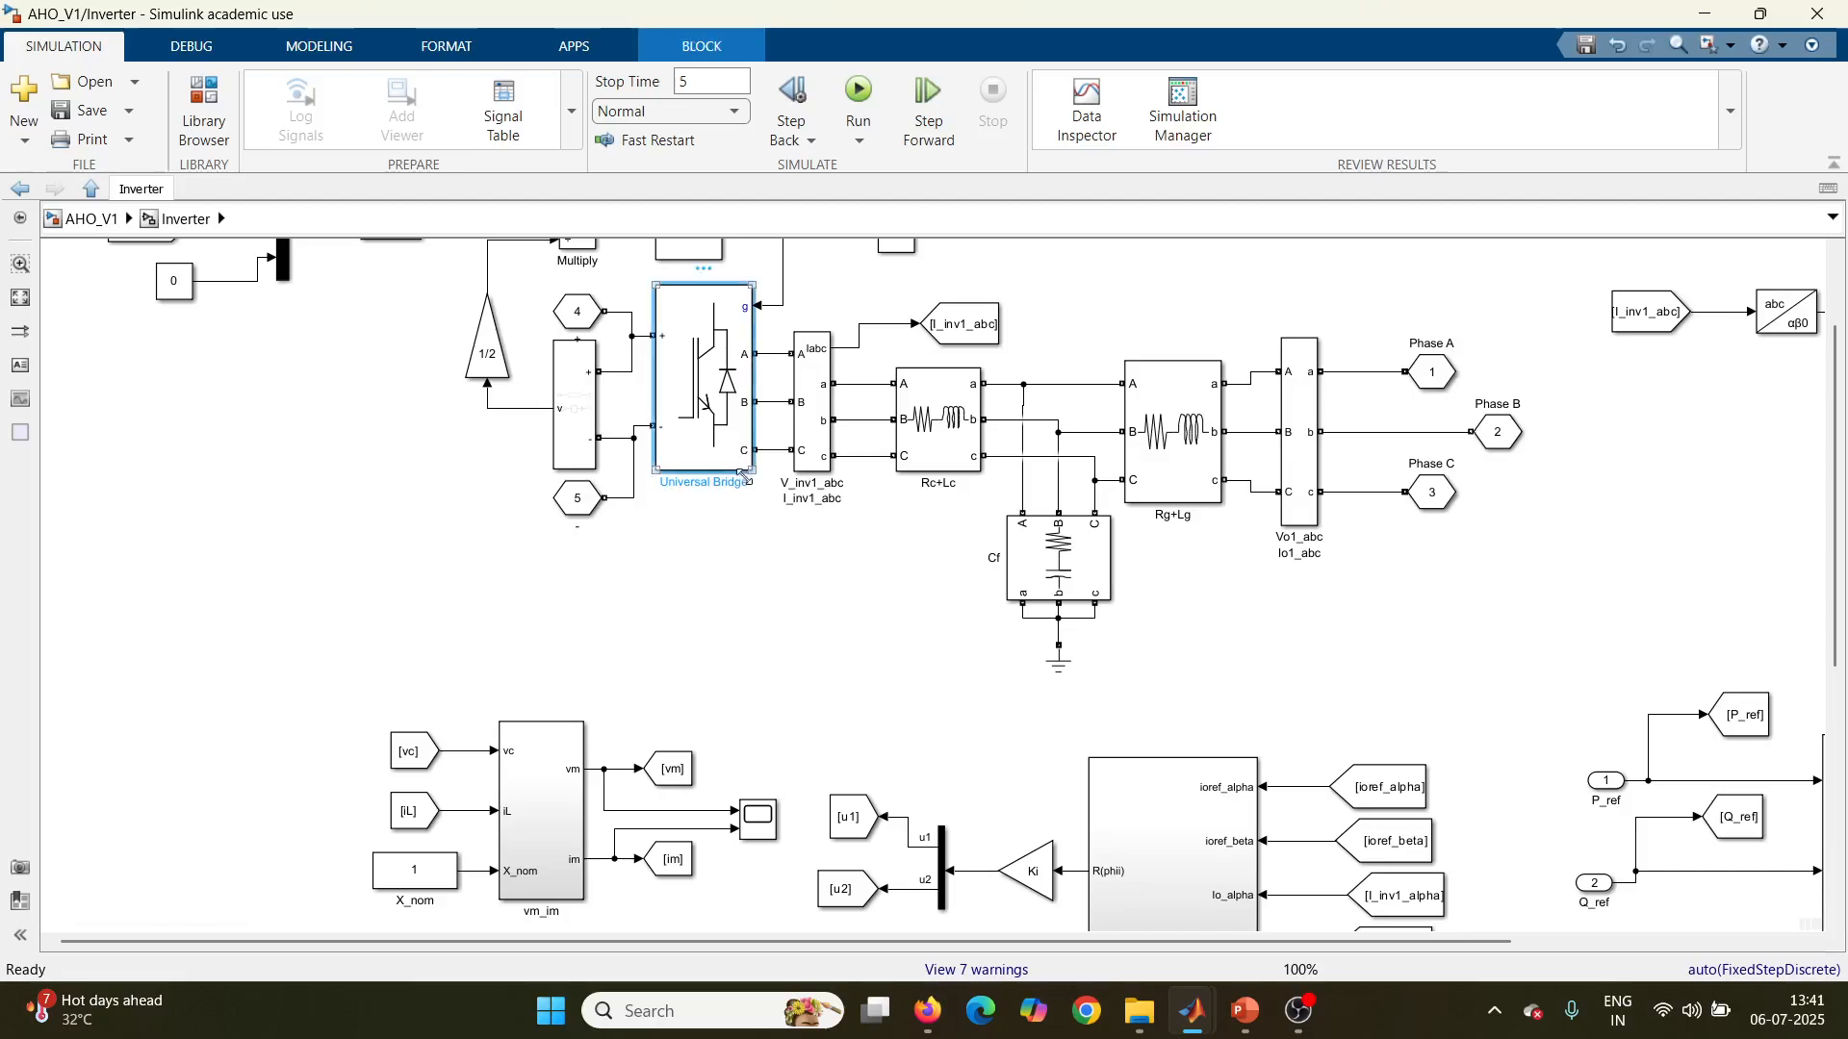
{"action": "left_click", "coordinate": [741, 479]}
{"action": "left_click", "coordinate": [445, 553]}
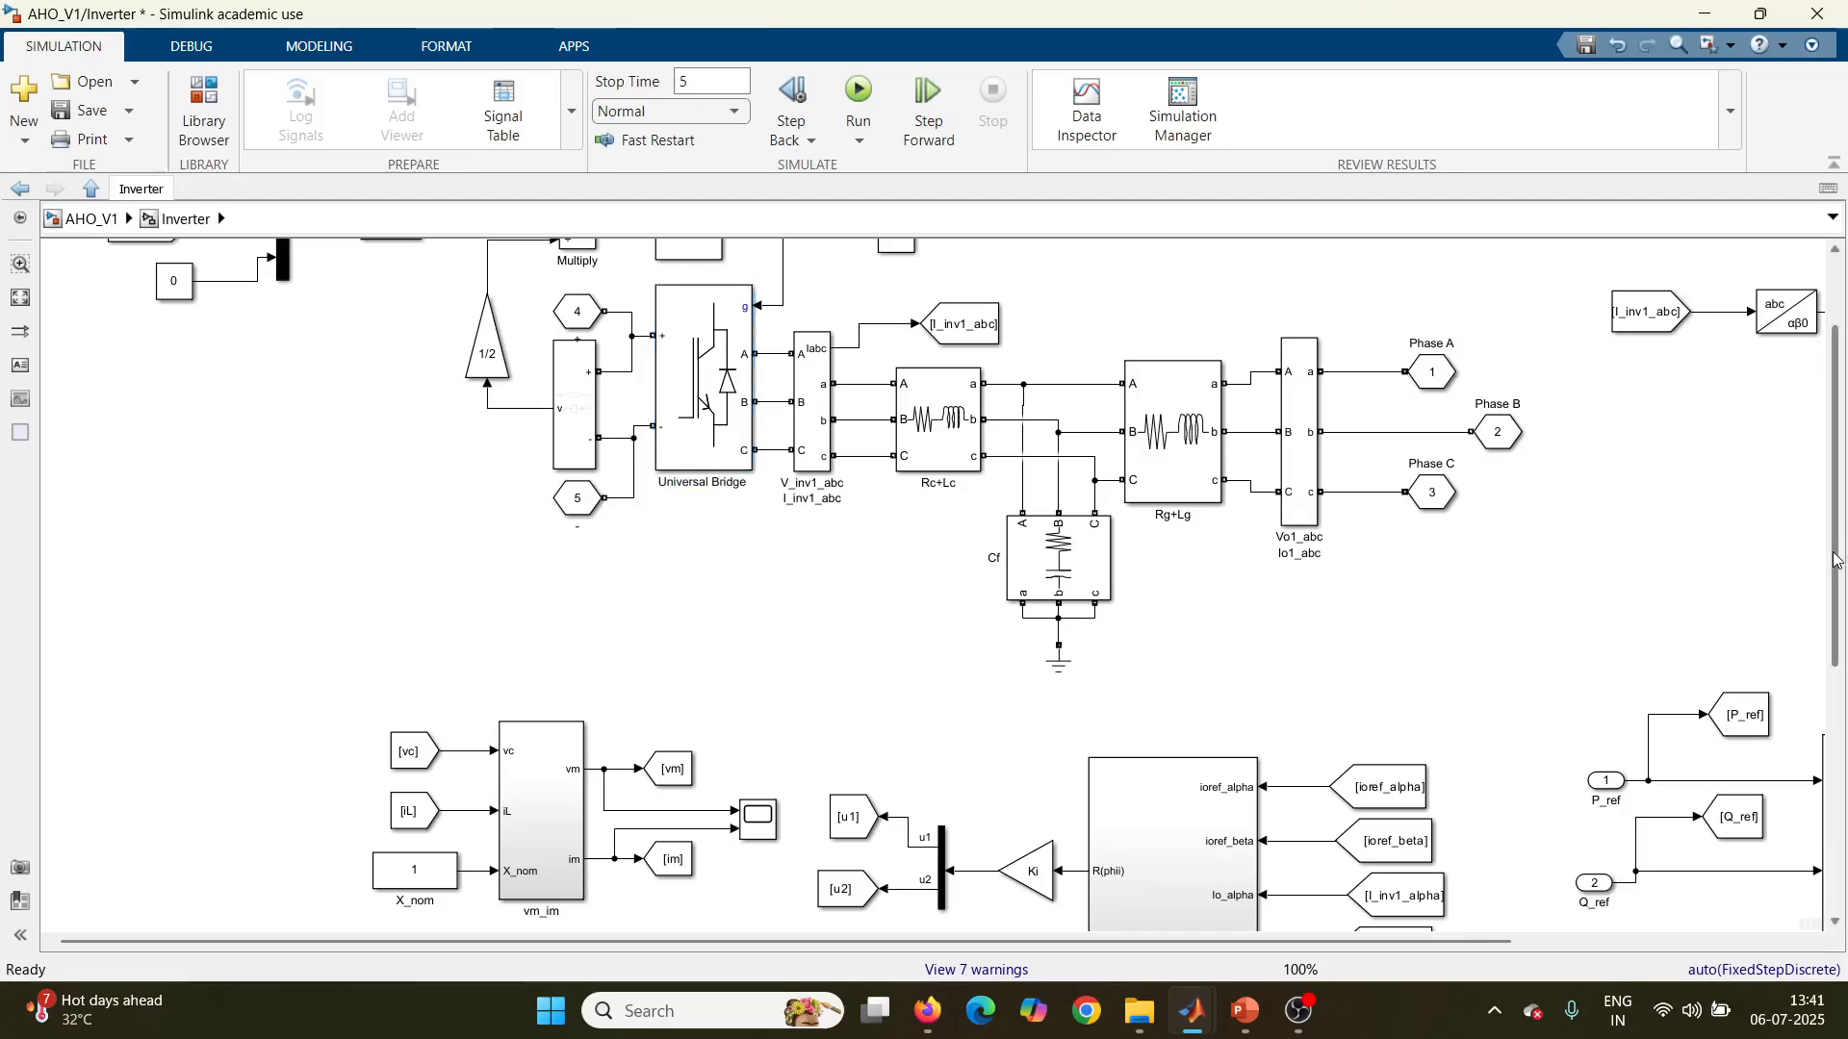
{"action": "scroll", "coordinate": [1844, 559], "scroll_direction": "up", "scroll_amount": 3}
{"action": "double_click", "coordinate": [739, 541]}
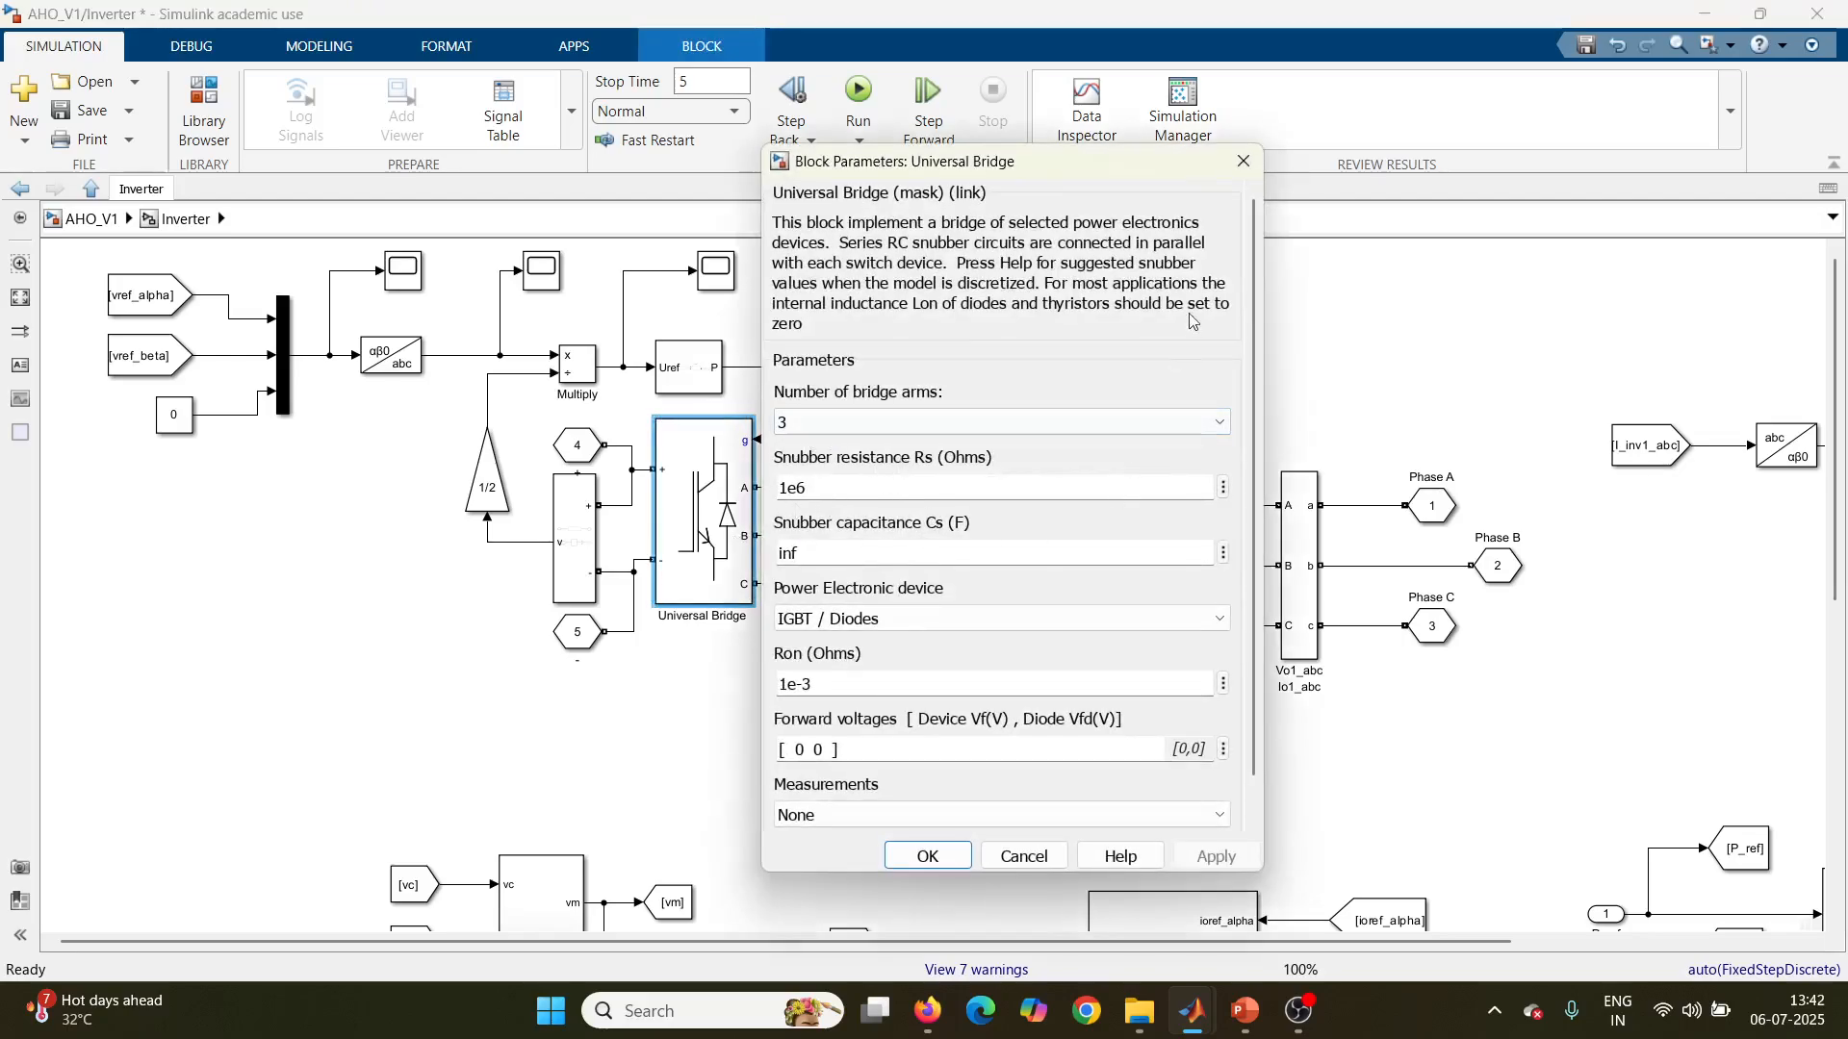
{"action": "left_click", "coordinate": [1241, 162]}
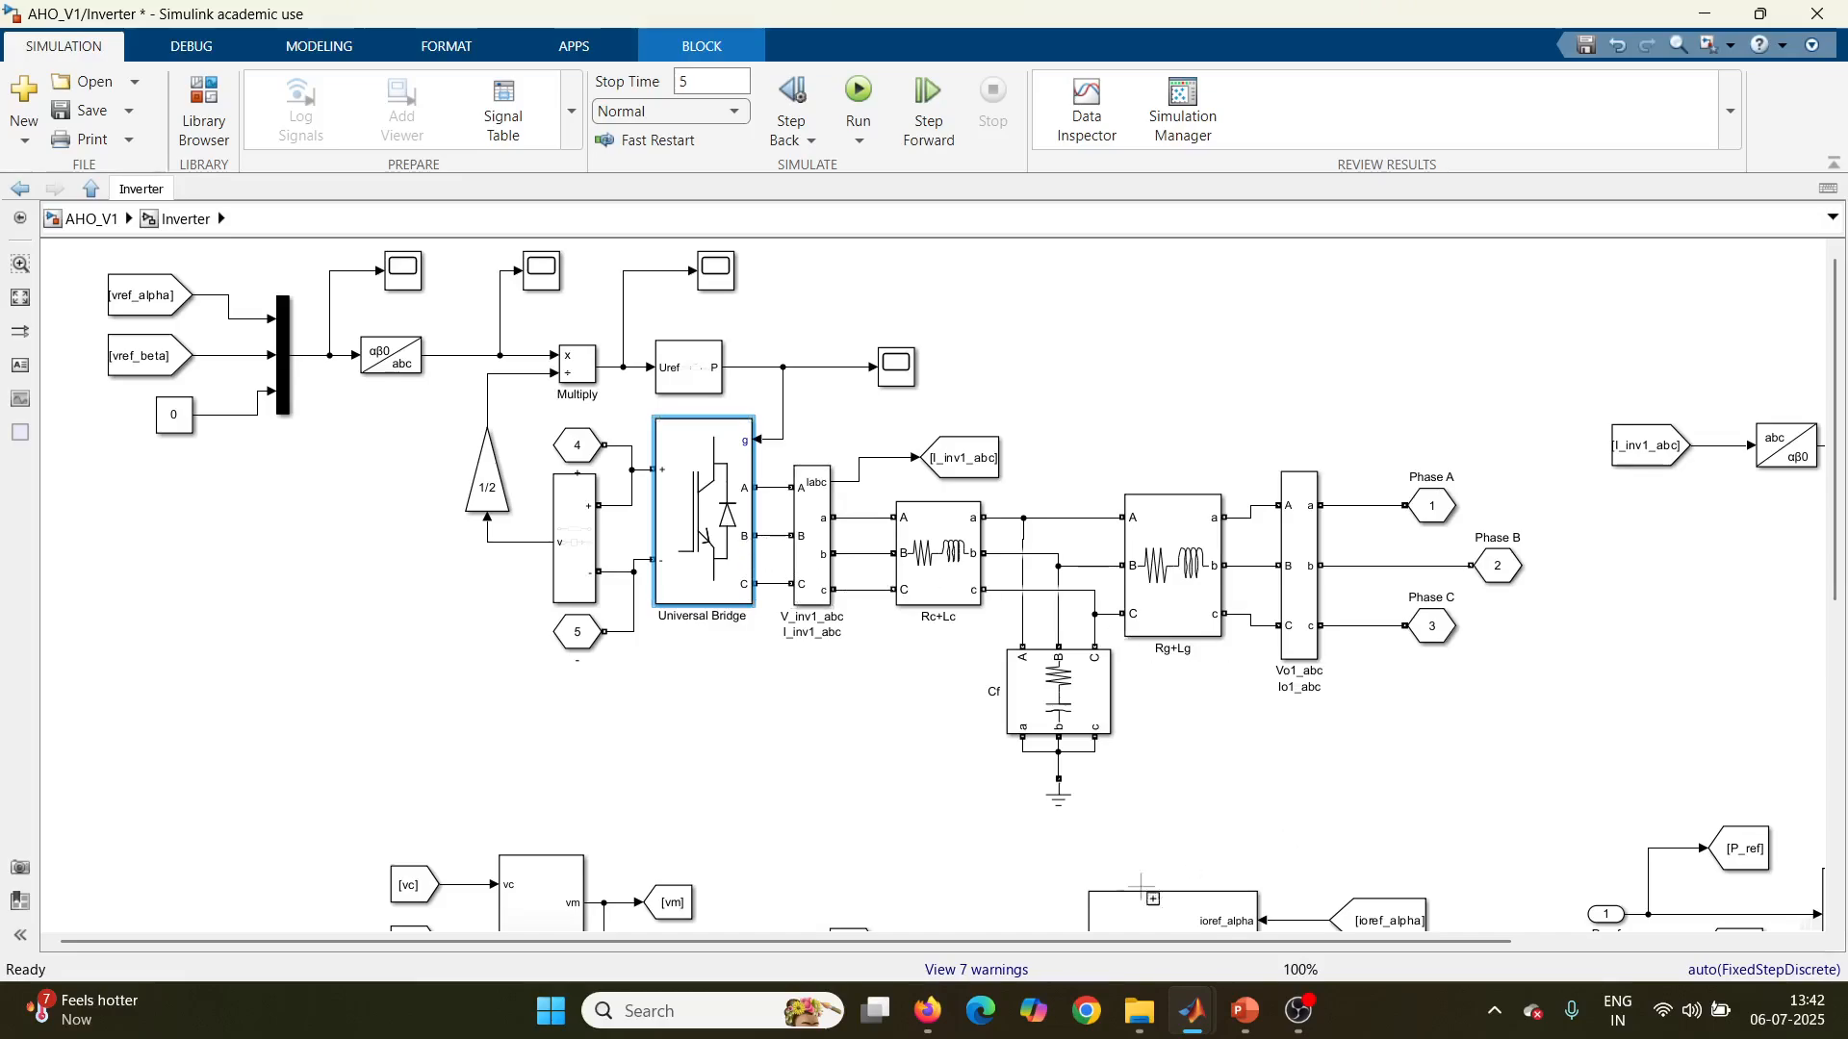
Step: Examine the alpha-beta current conversion, the Current Reference1 subsystem and the current signals feeding the Rotational Matrix subsystem
{"action": "left_click_drag", "start_coordinate": [1111, 940], "coordinate": [1407, 933]}
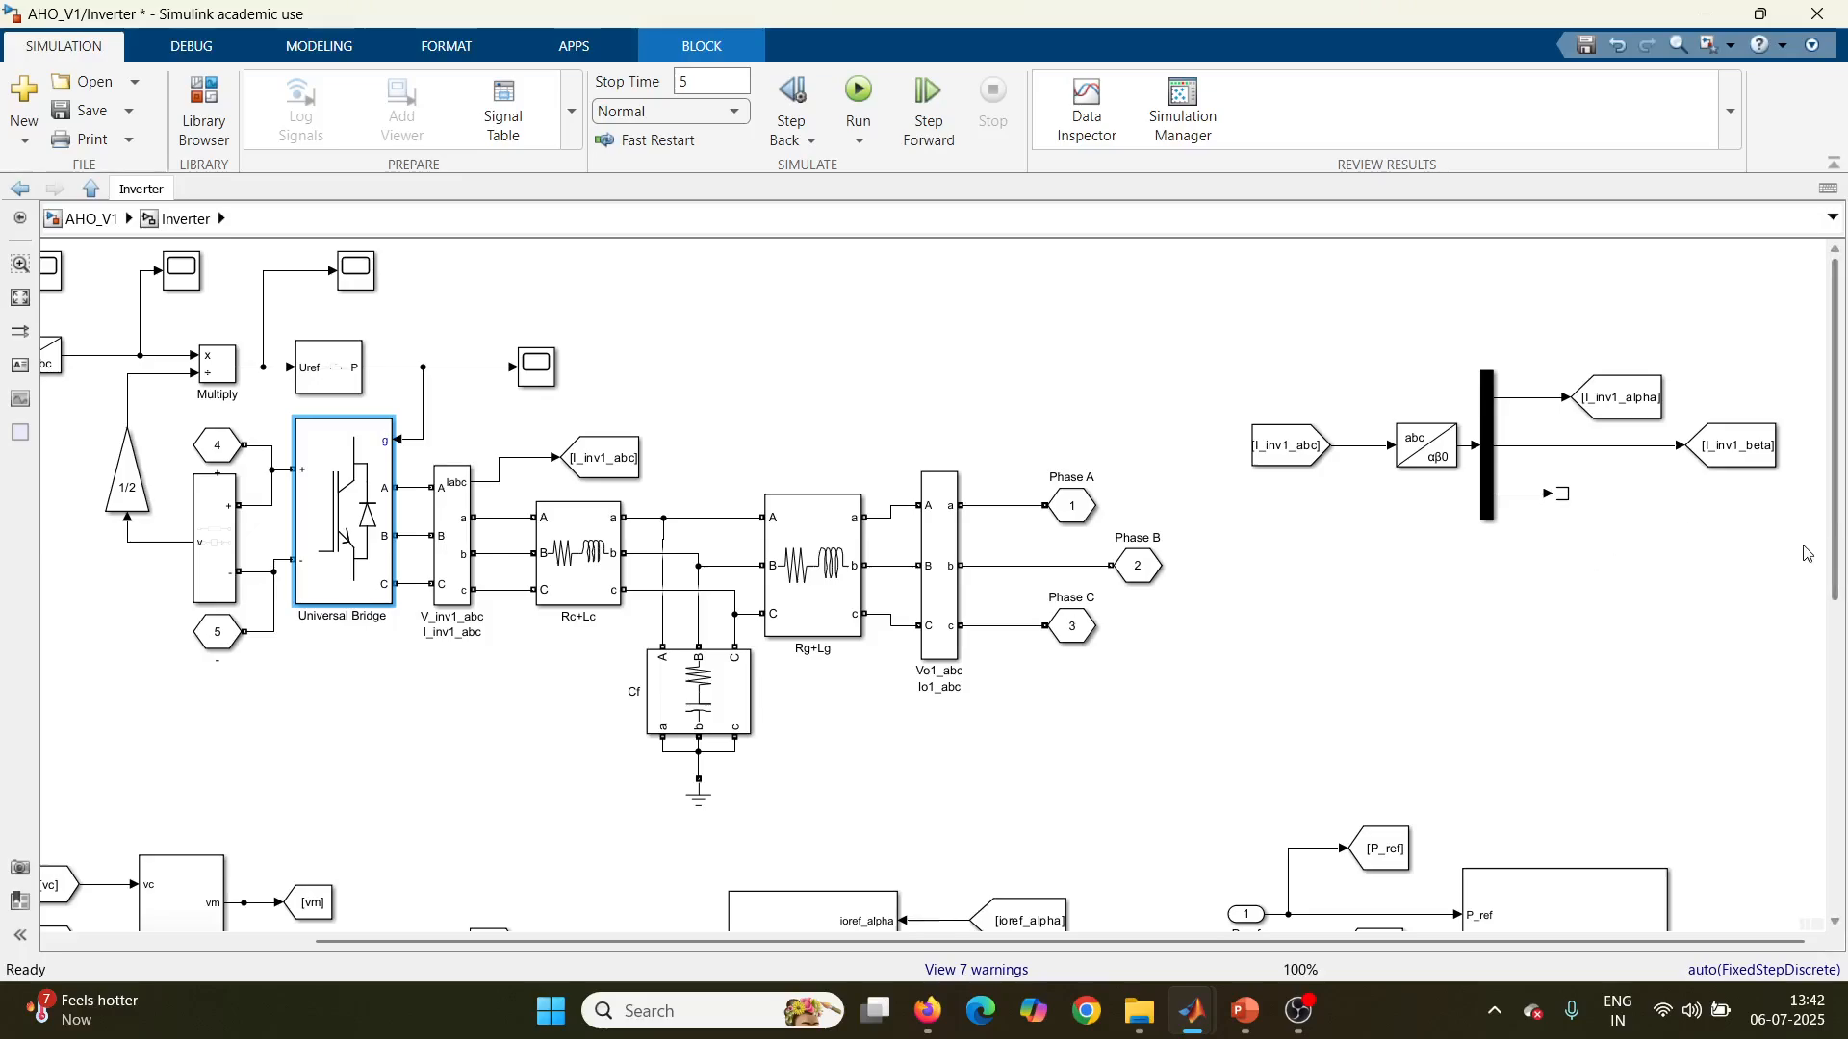
{"action": "left_click_drag", "start_coordinate": [1835, 563], "coordinate": [1837, 596]}
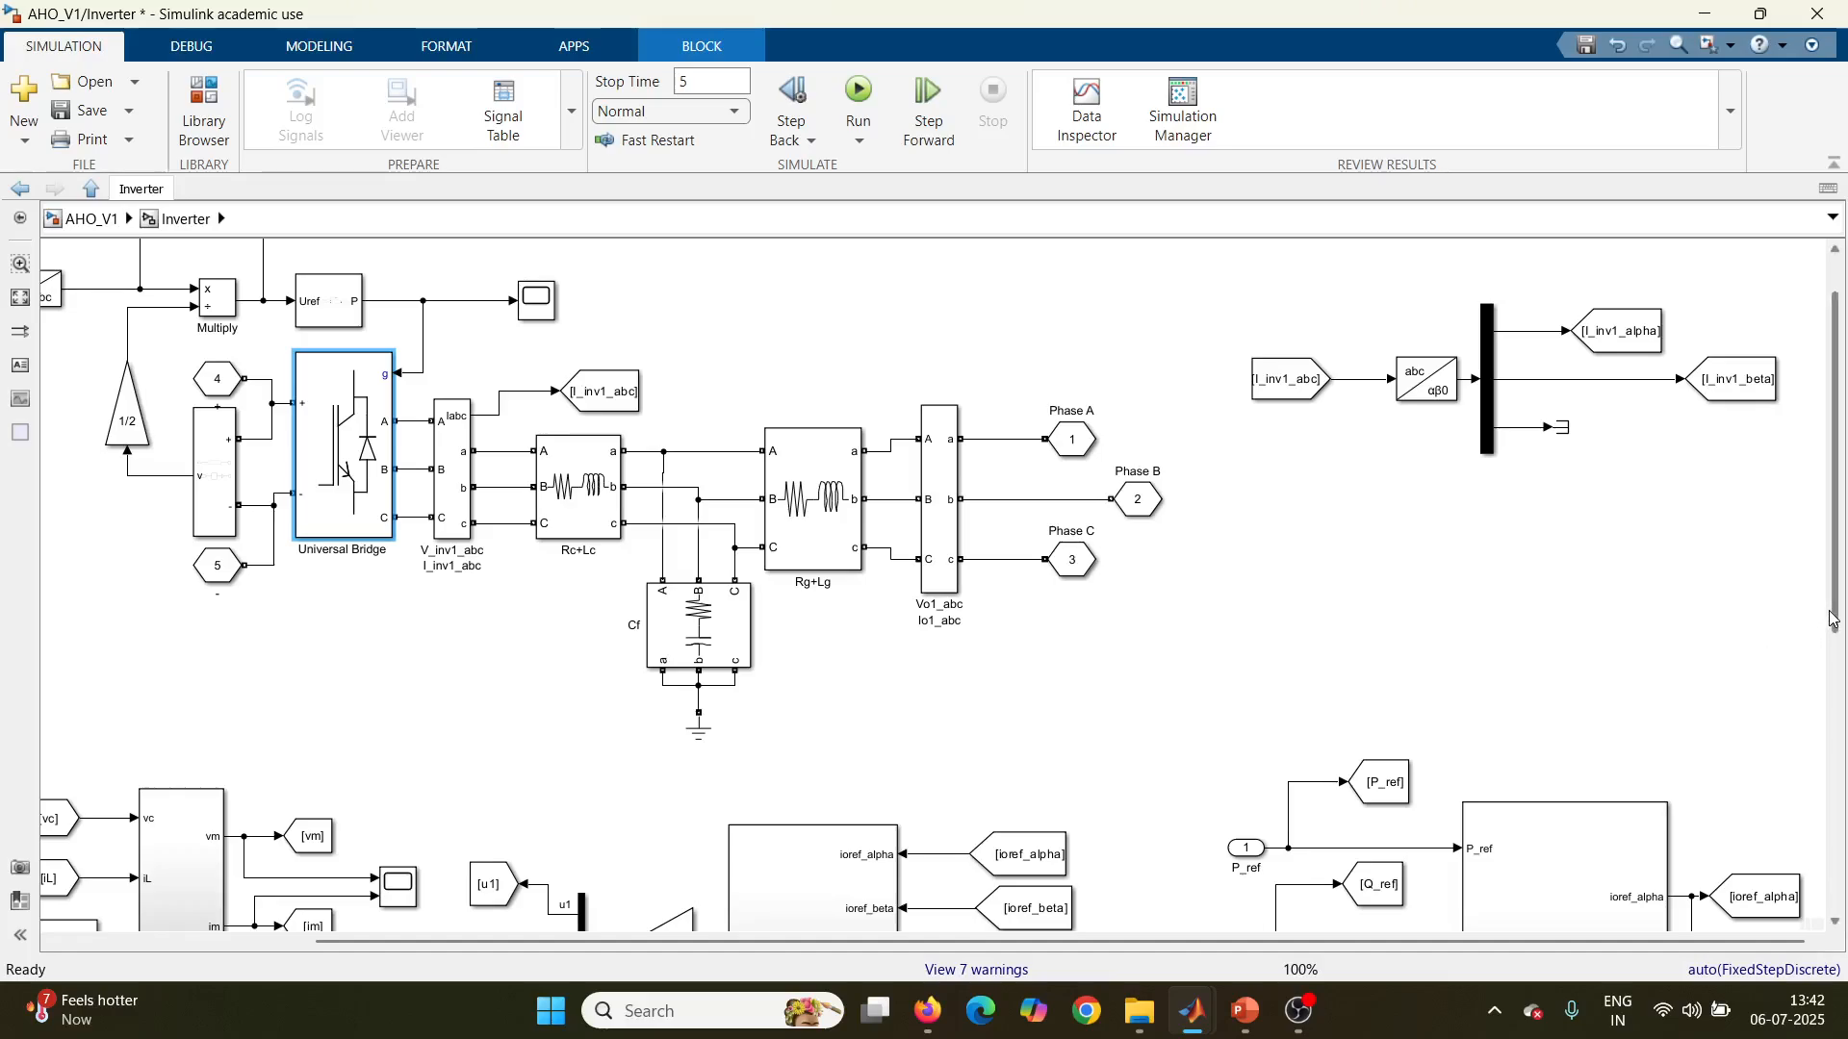
{"action": "left_click_drag", "start_coordinate": [1833, 620], "coordinate": [1842, 749]}
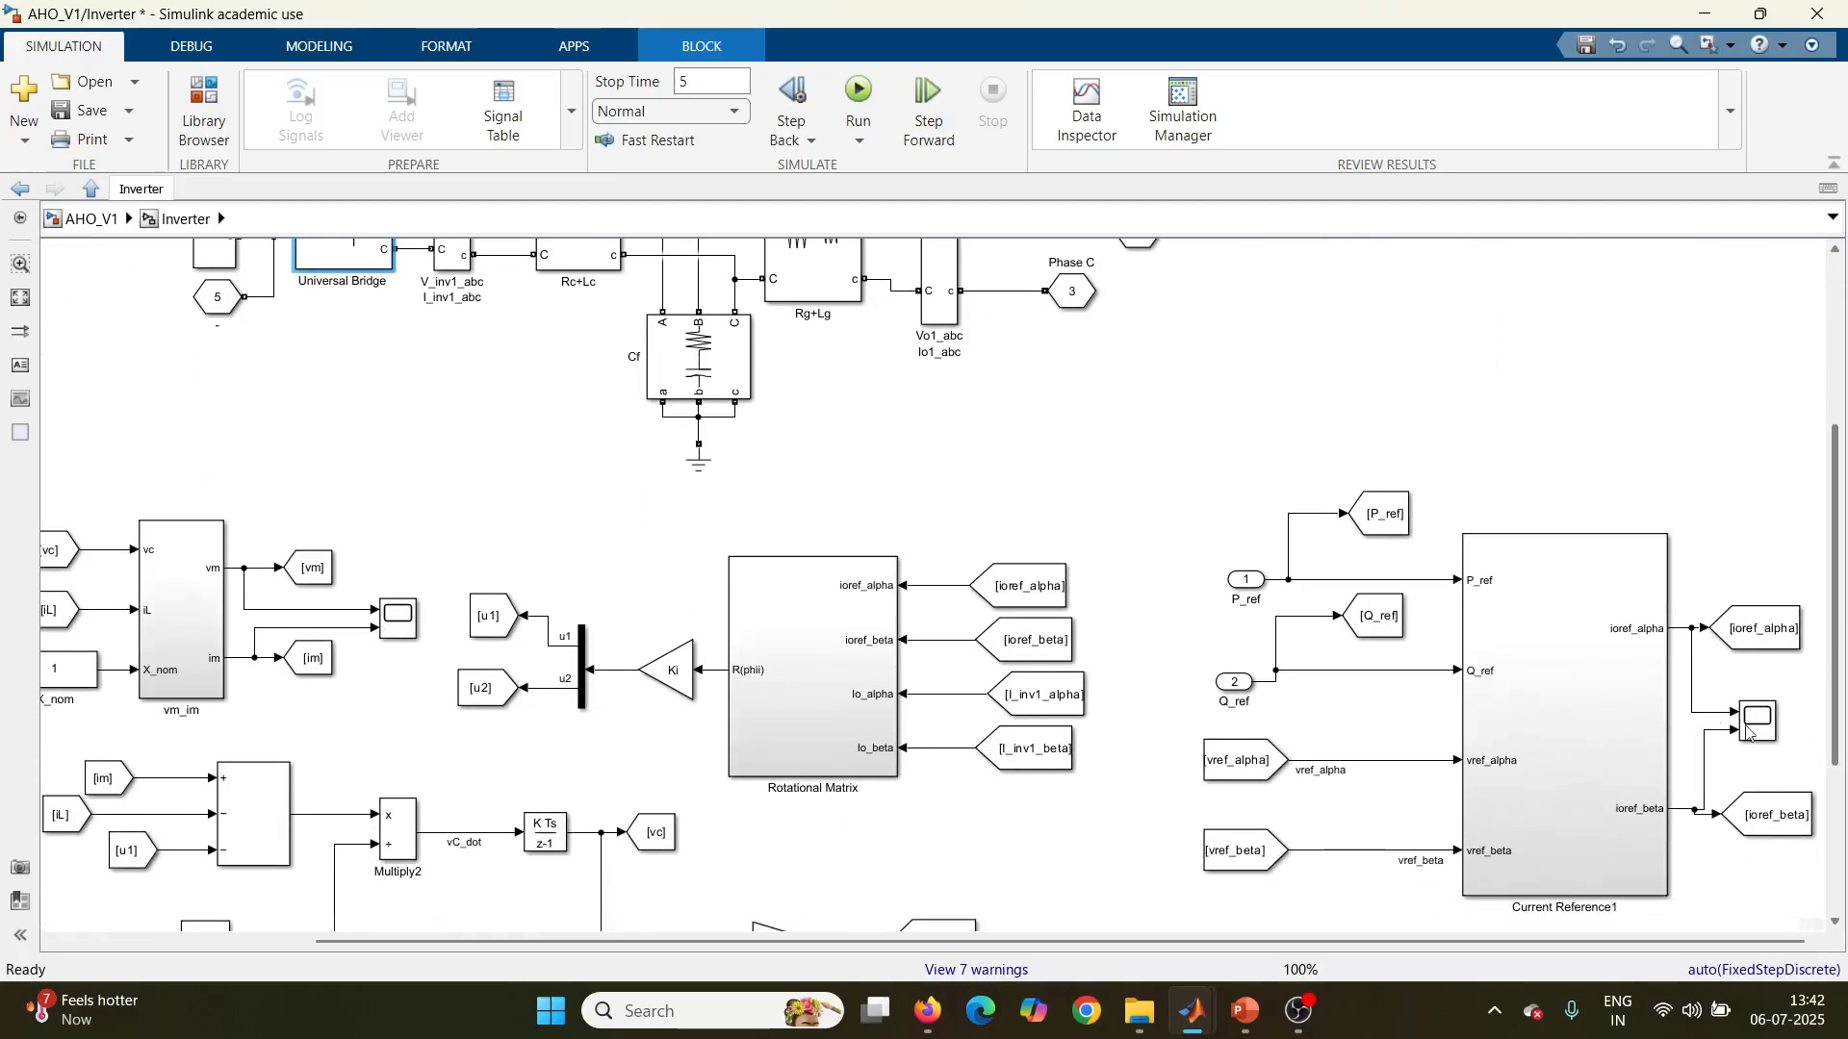
{"action": "left_click", "coordinate": [1052, 699]}
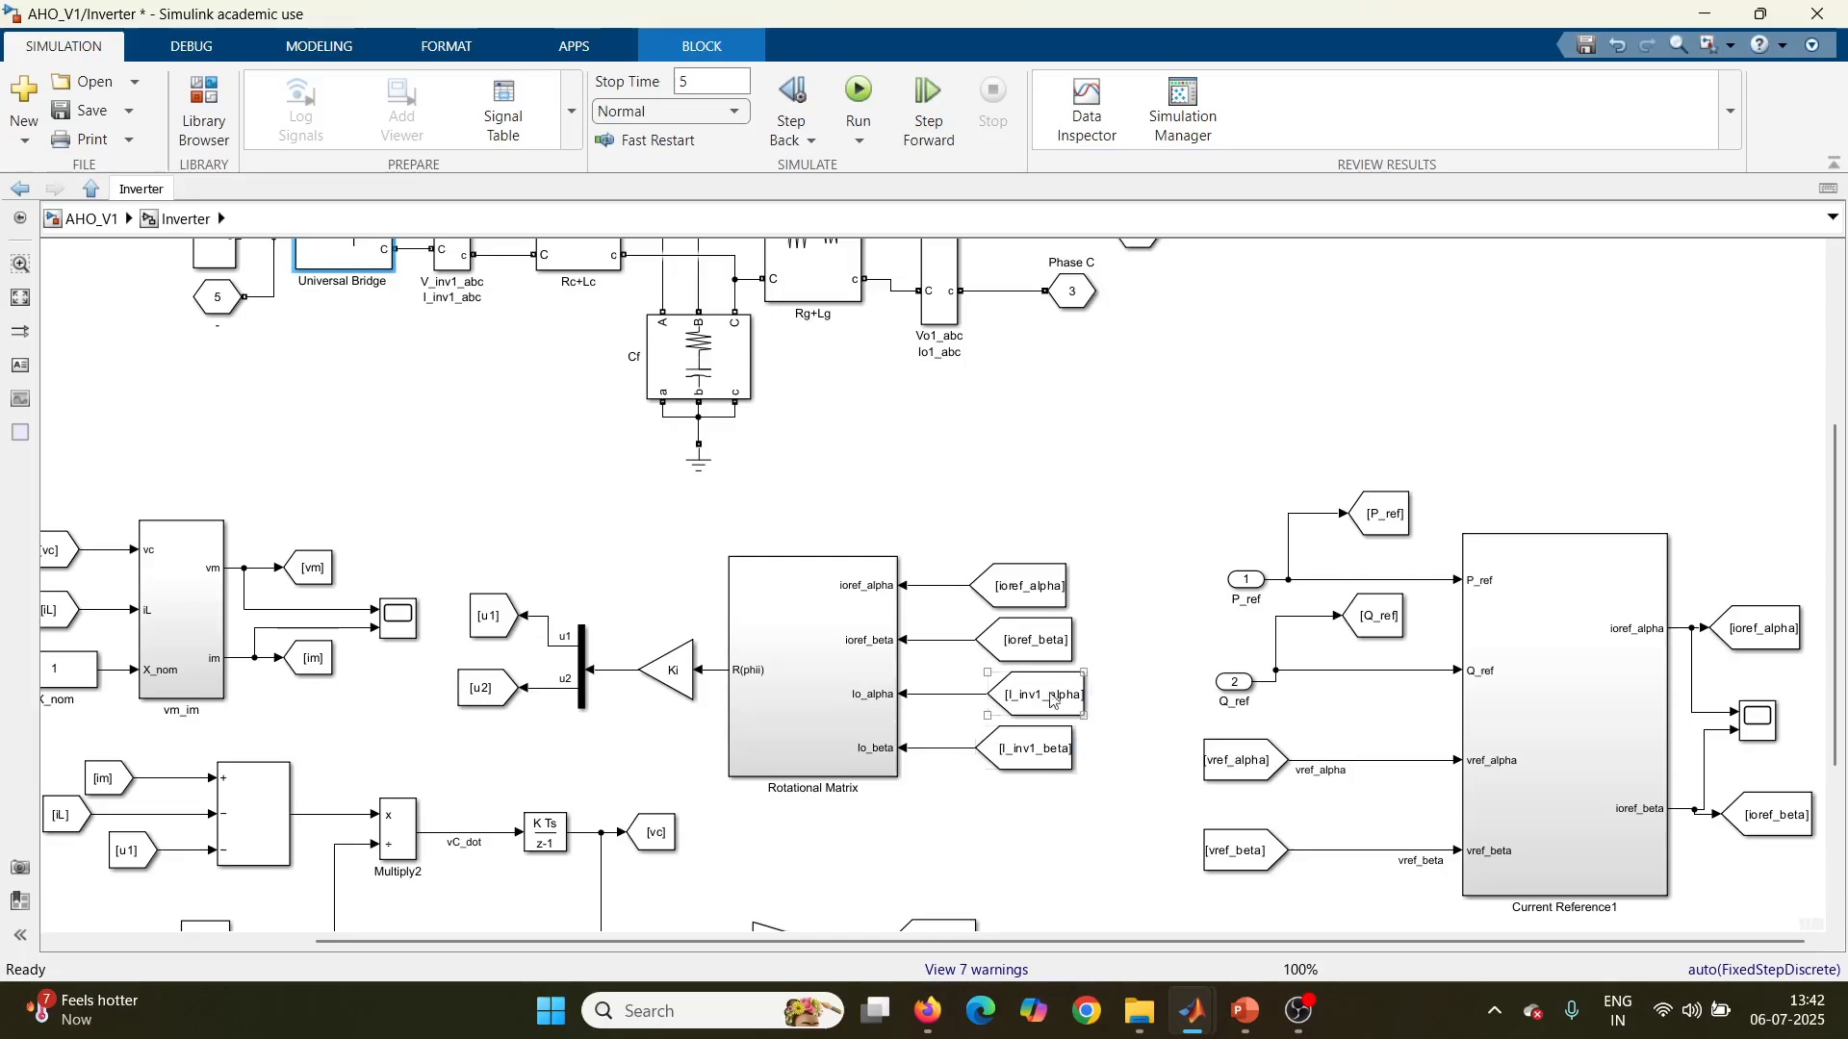
{"action": "left_click", "coordinate": [1023, 751]}
{"action": "left_click", "coordinate": [1025, 702]}
Step: Inspect the Rotational Matrix subsystem and the code of its MATLAB function block, and return to the Inverter level
{"action": "left_click", "coordinate": [775, 695]}
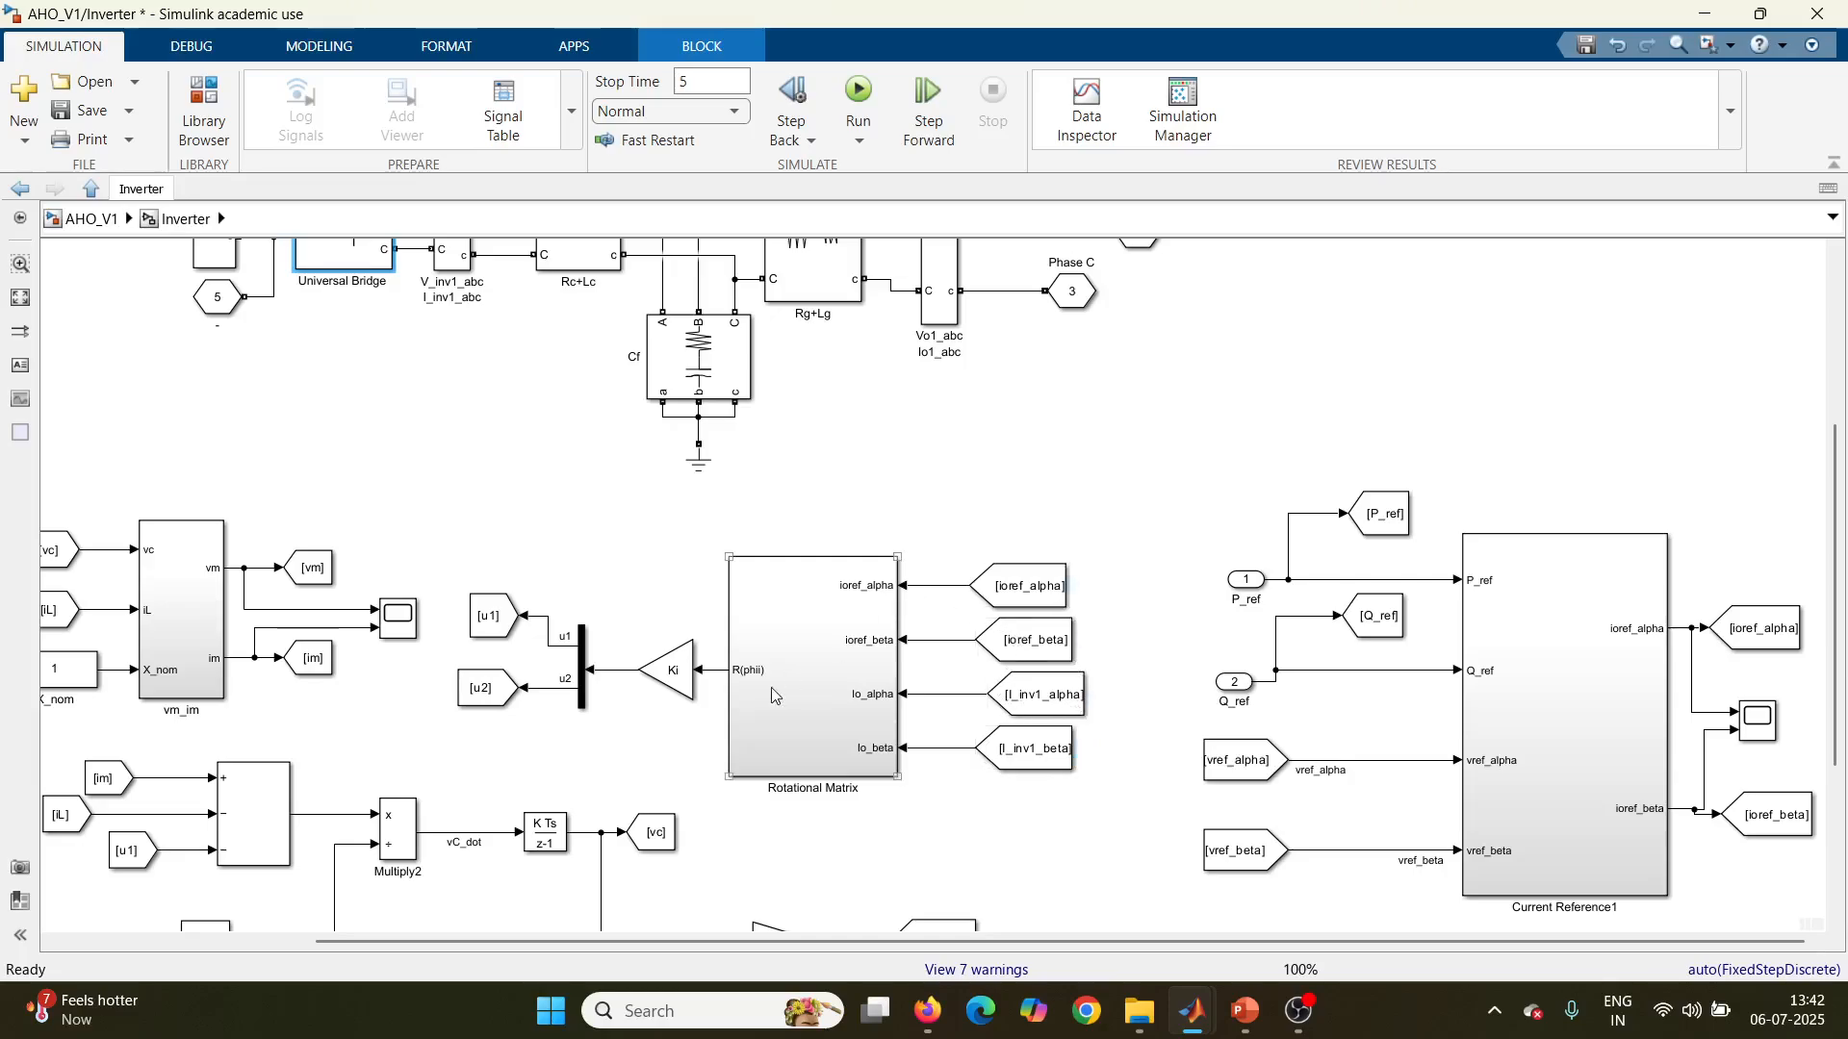
{"action": "double_click", "coordinate": [848, 715]}
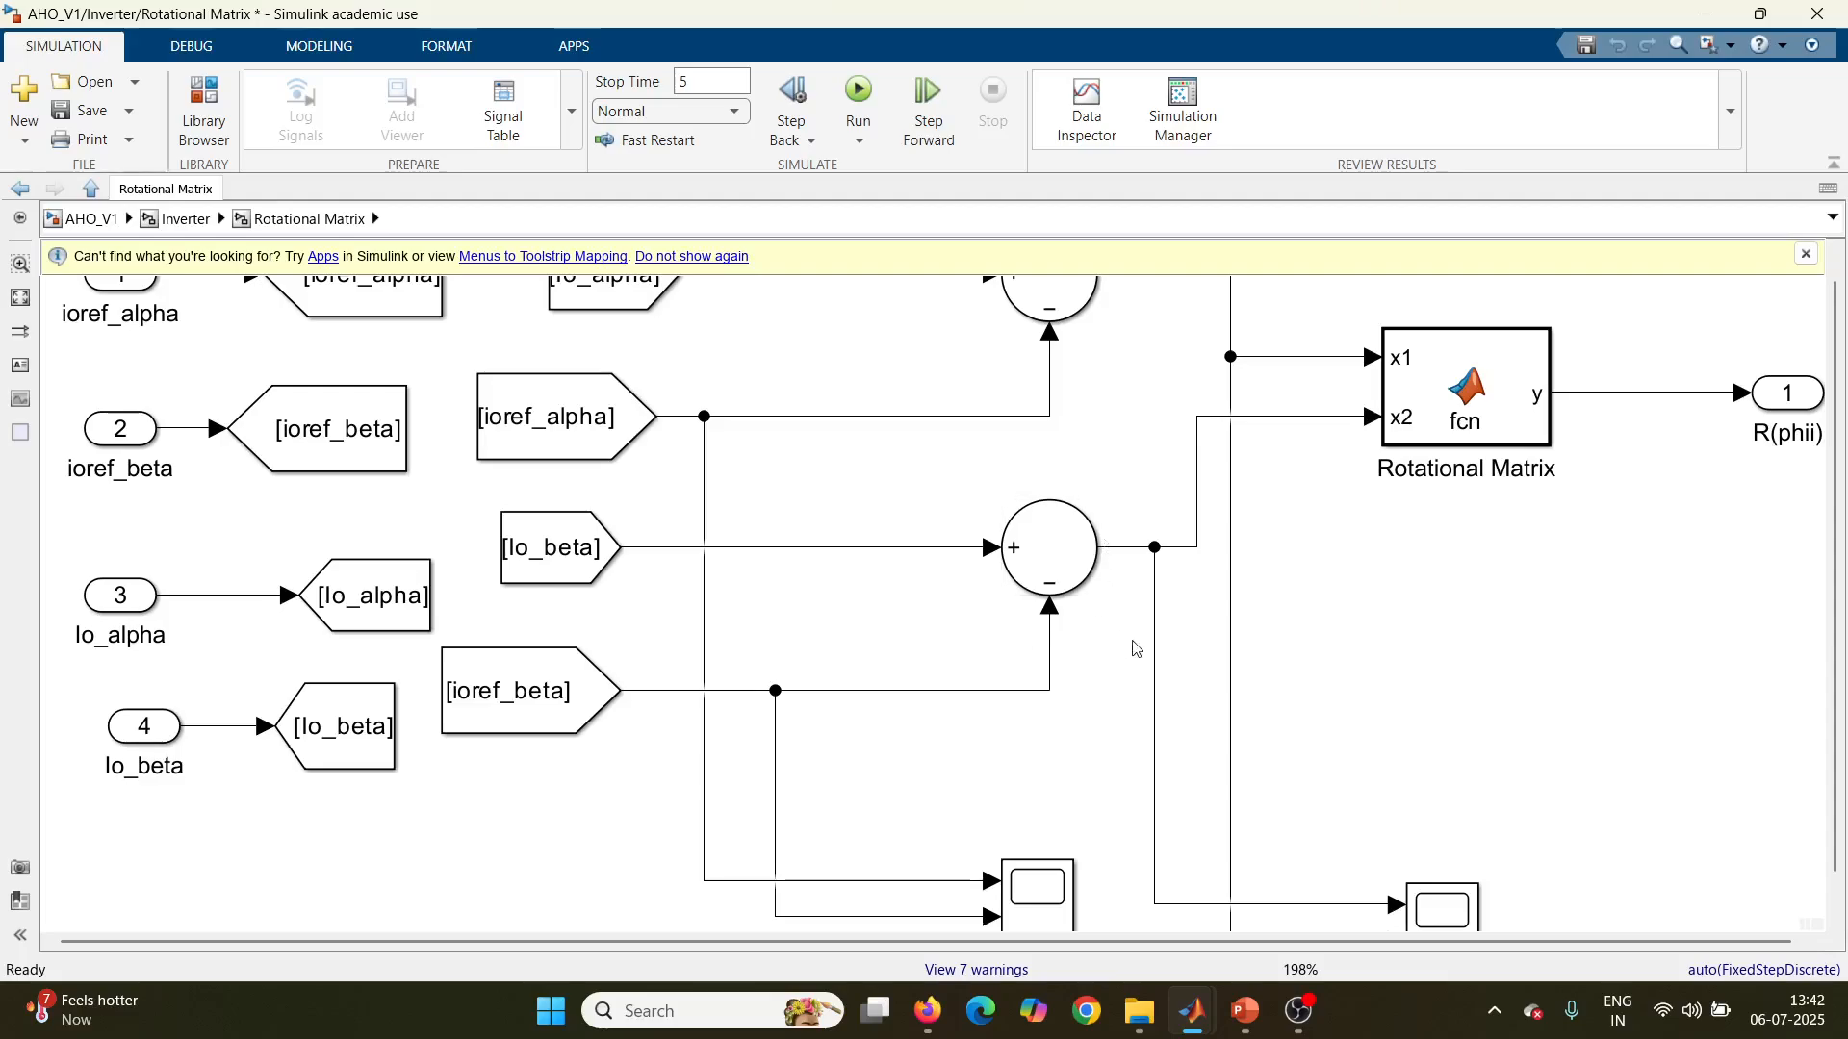
{"action": "left_click", "coordinate": [1388, 484]}
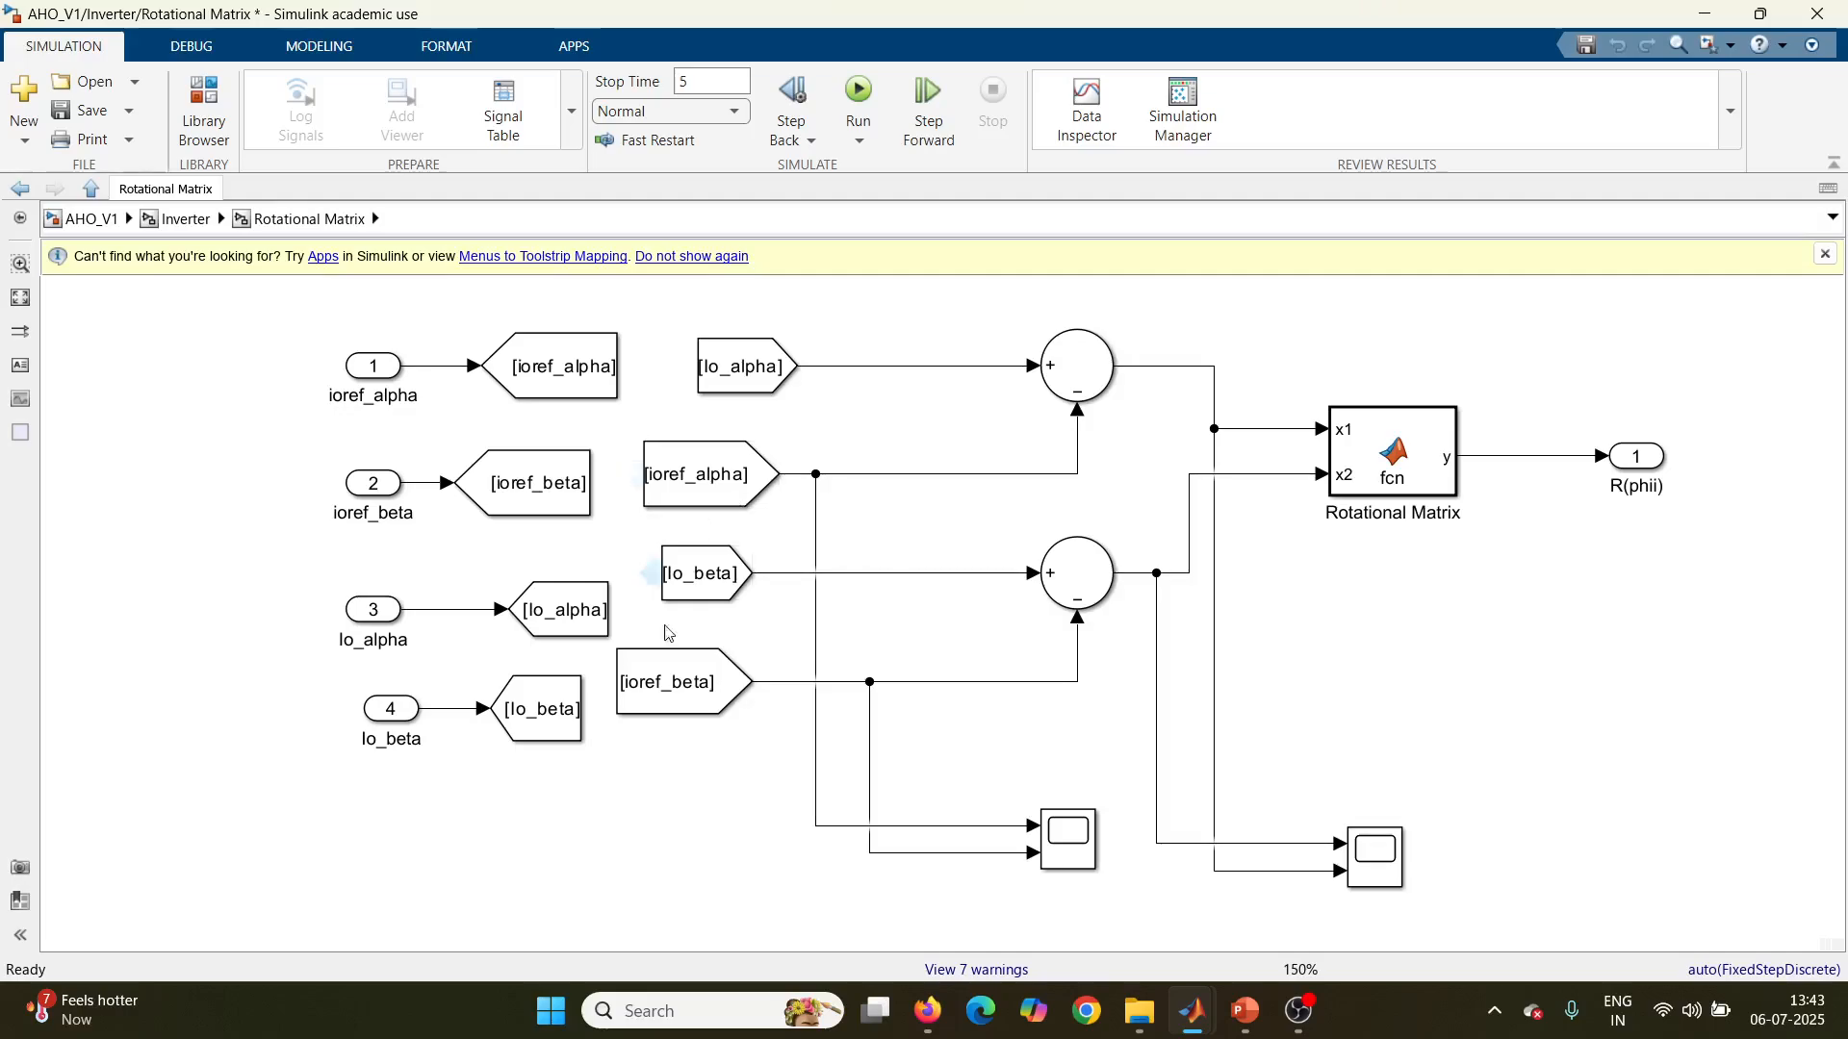
{"action": "left_click", "coordinate": [664, 597]}
{"action": "left_click", "coordinate": [690, 578]}
{"action": "double_click", "coordinate": [1420, 475]}
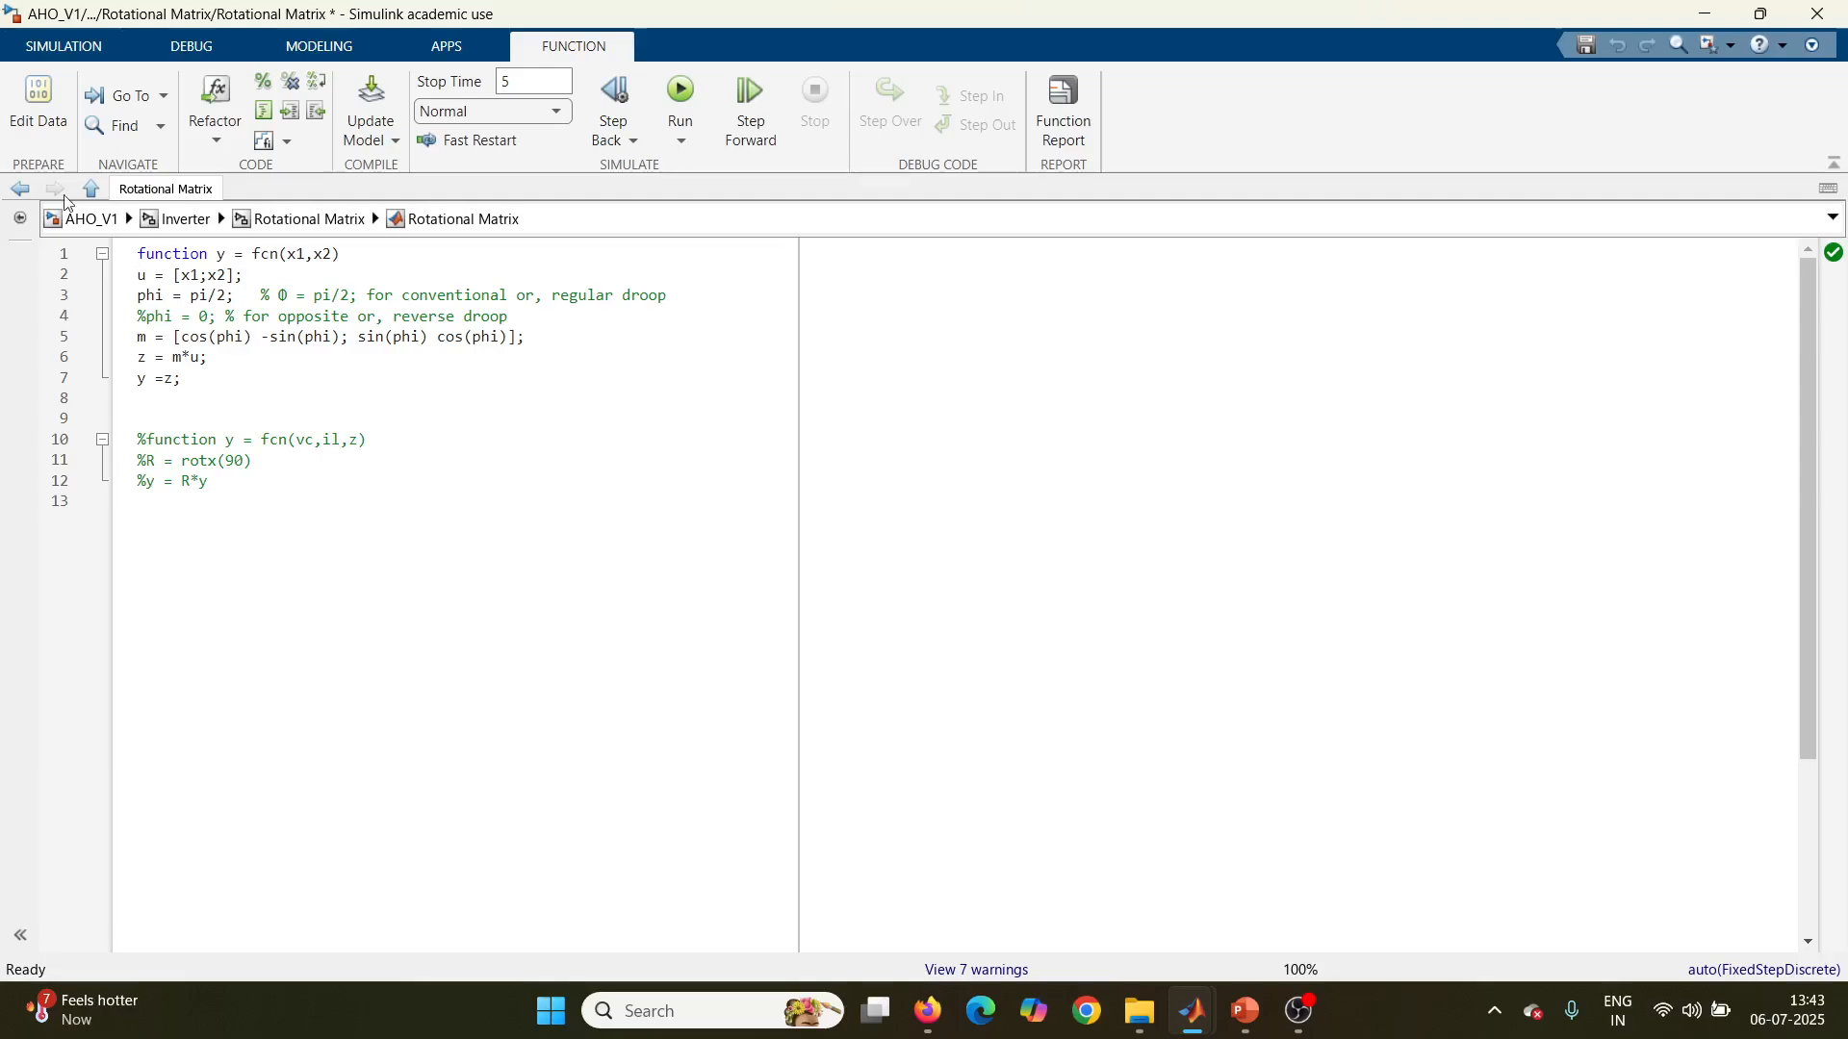
{"action": "left_click", "coordinate": [291, 224]}
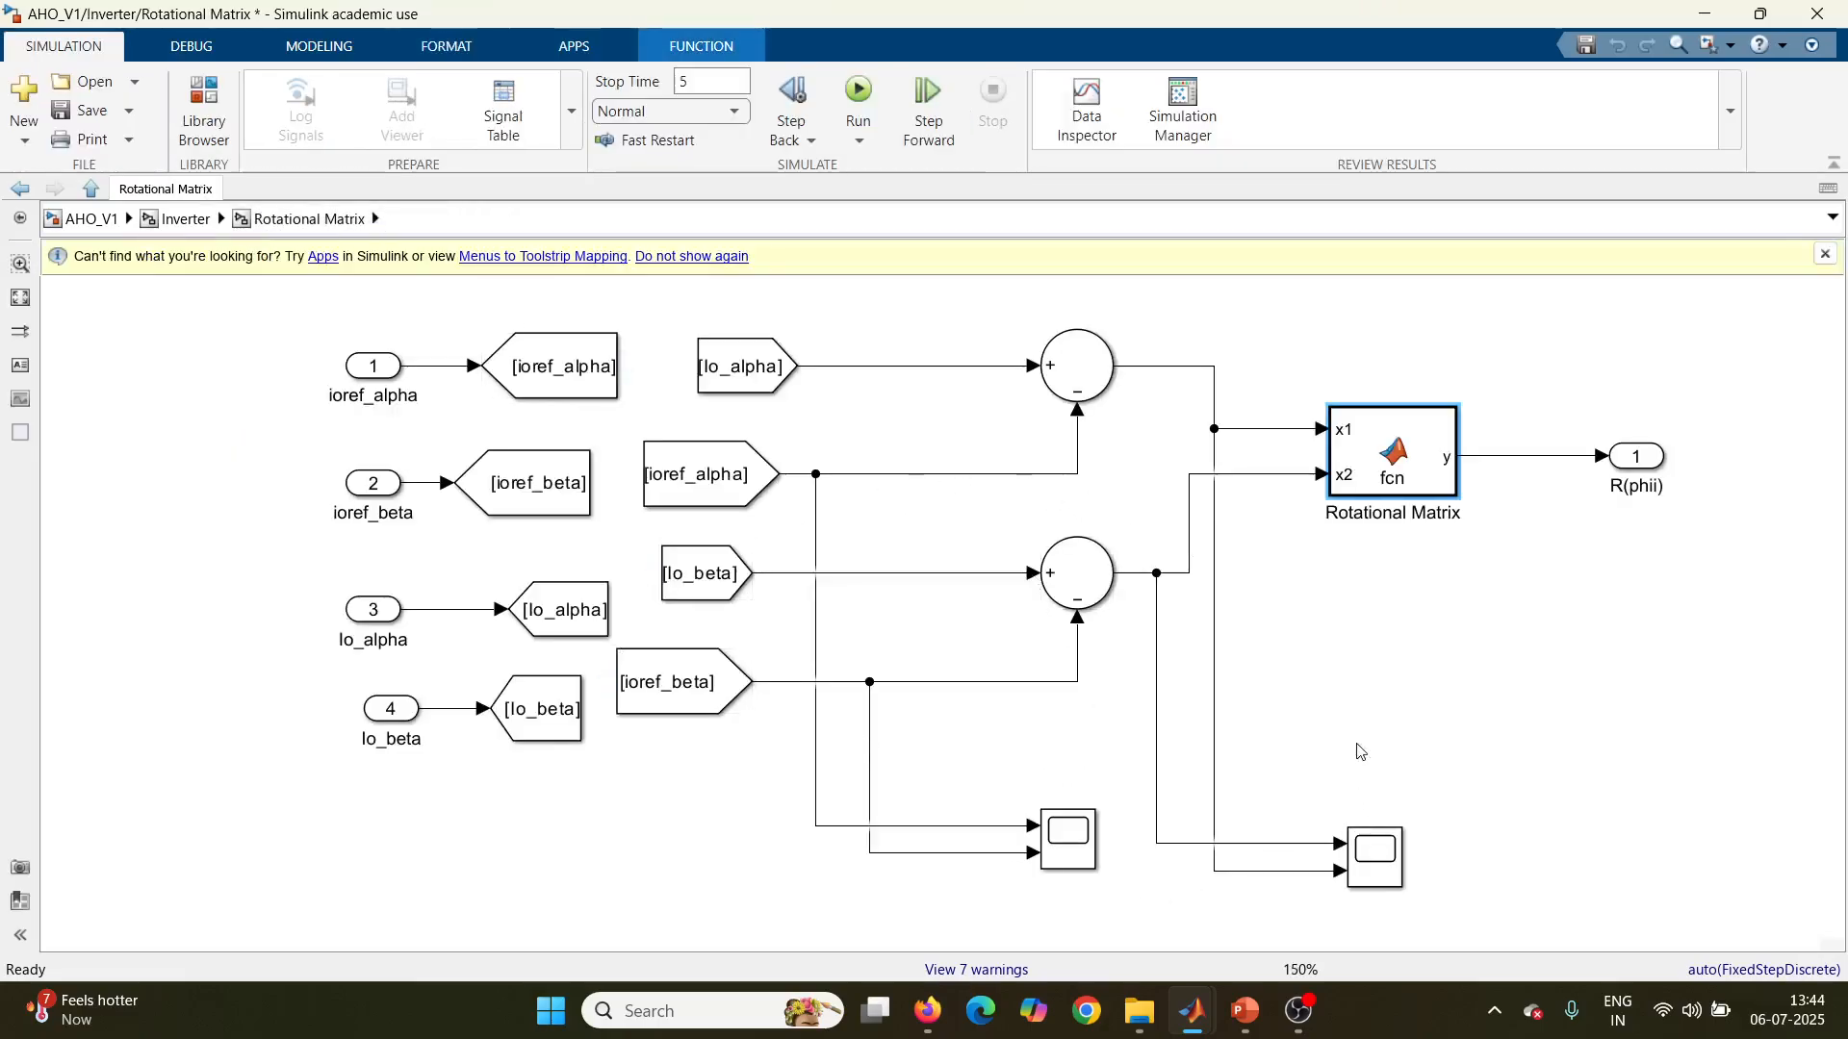
{"action": "left_click", "coordinate": [181, 224]}
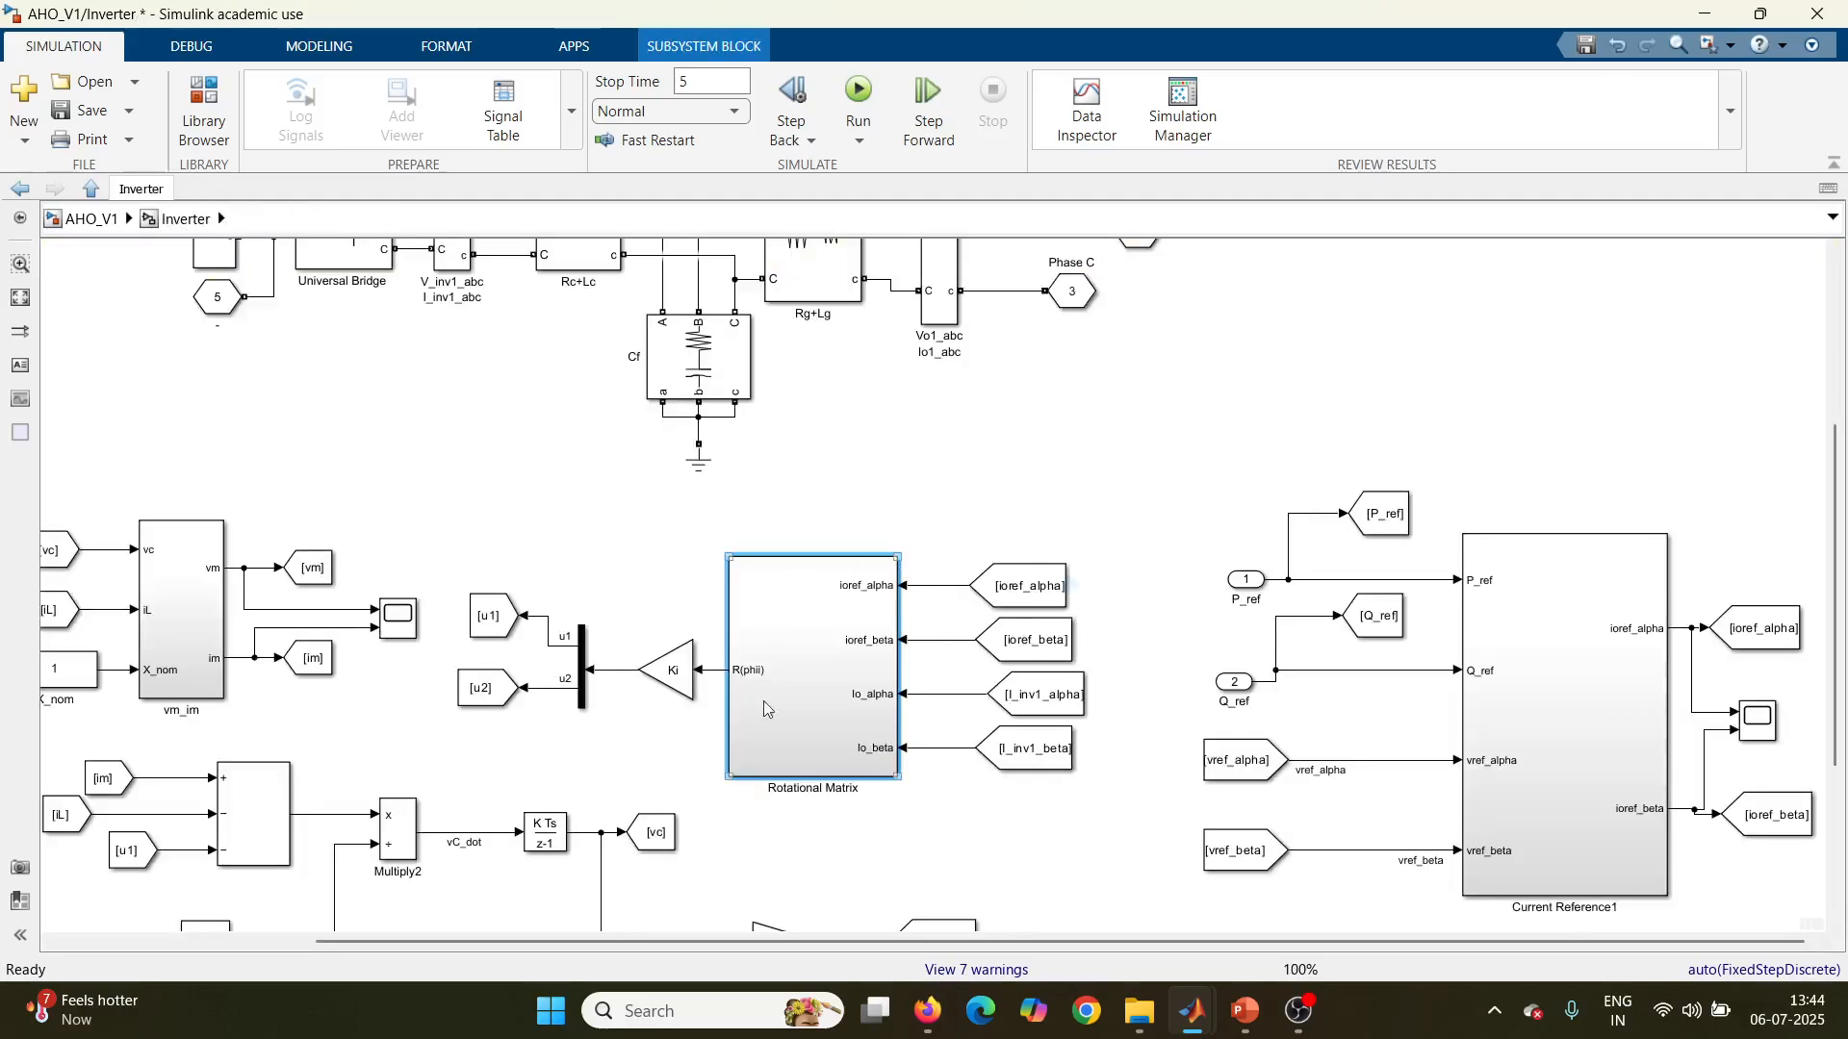
Step: Examine the Ki gain after the Rotational Matrix and the input and output signals of the vm_im subsystem
{"action": "left_click", "coordinate": [684, 689]}
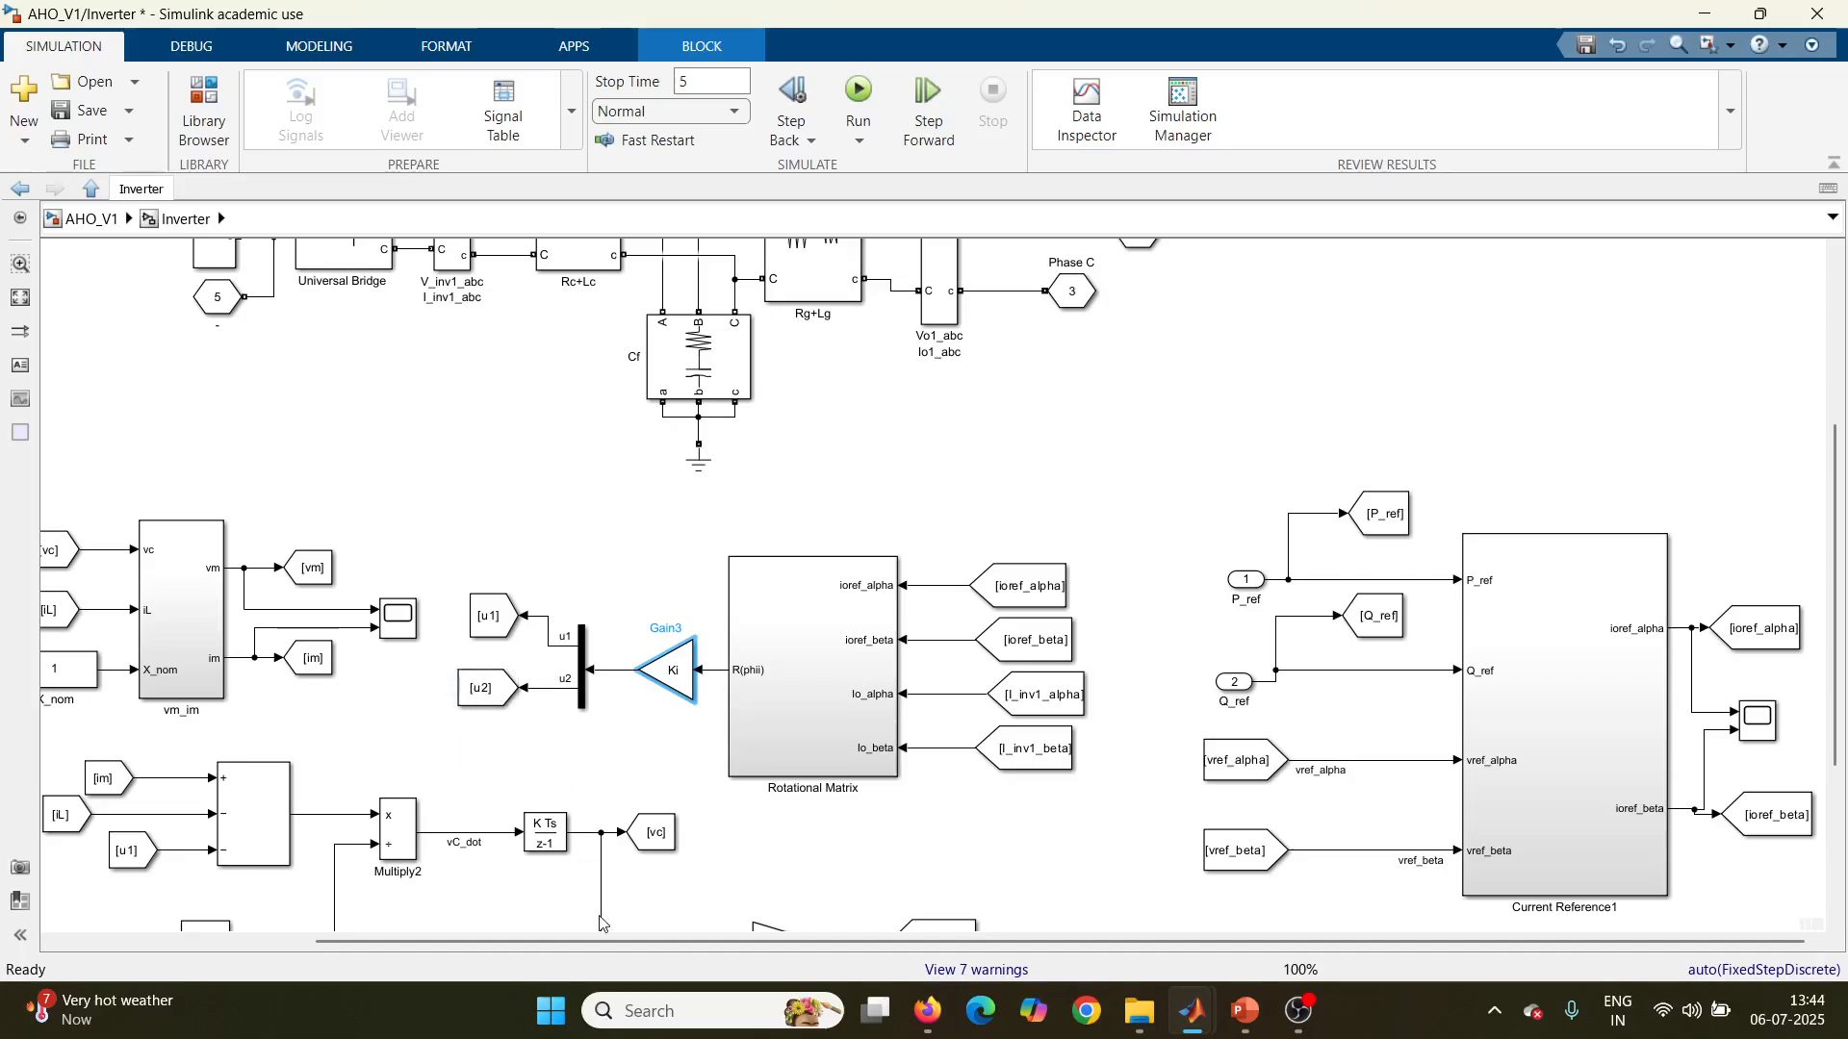
{"action": "scroll", "coordinate": [600, 924], "scroll_direction": "left", "scroll_amount": 3}
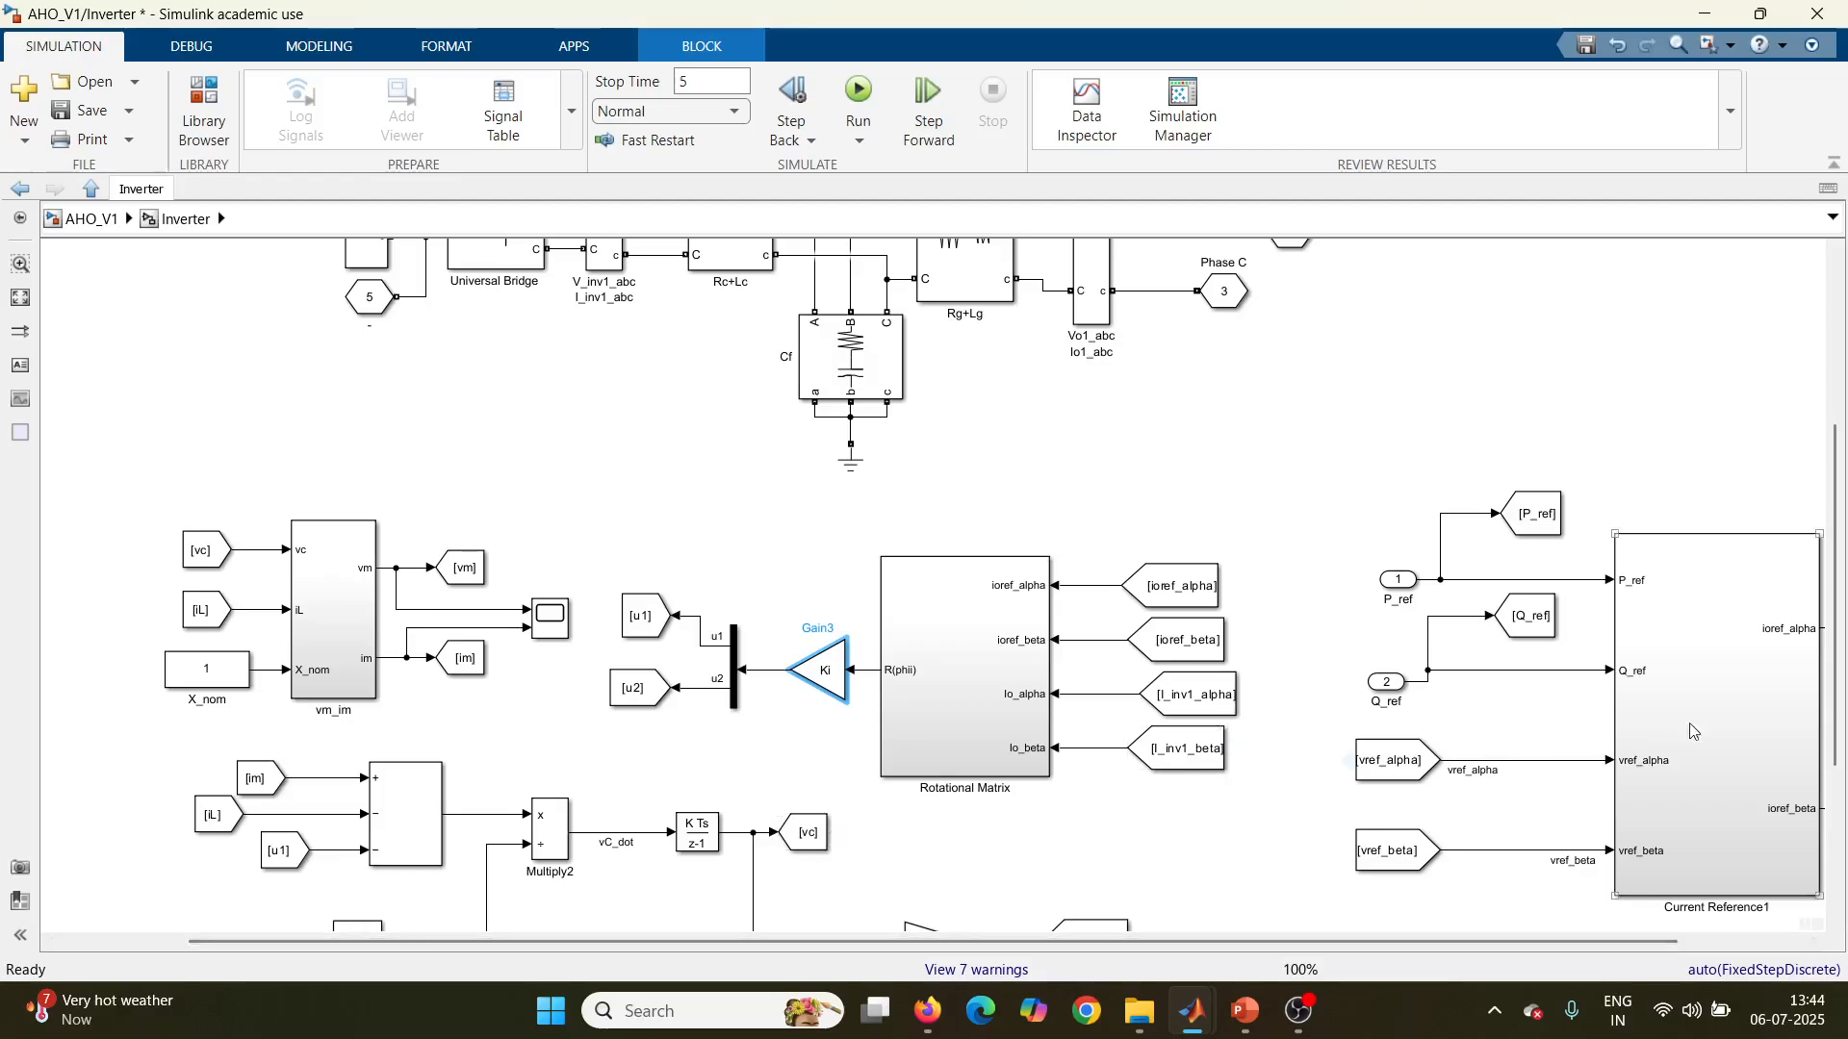
{"action": "scroll", "coordinate": [1840, 731], "scroll_direction": "down", "scroll_amount": 3}
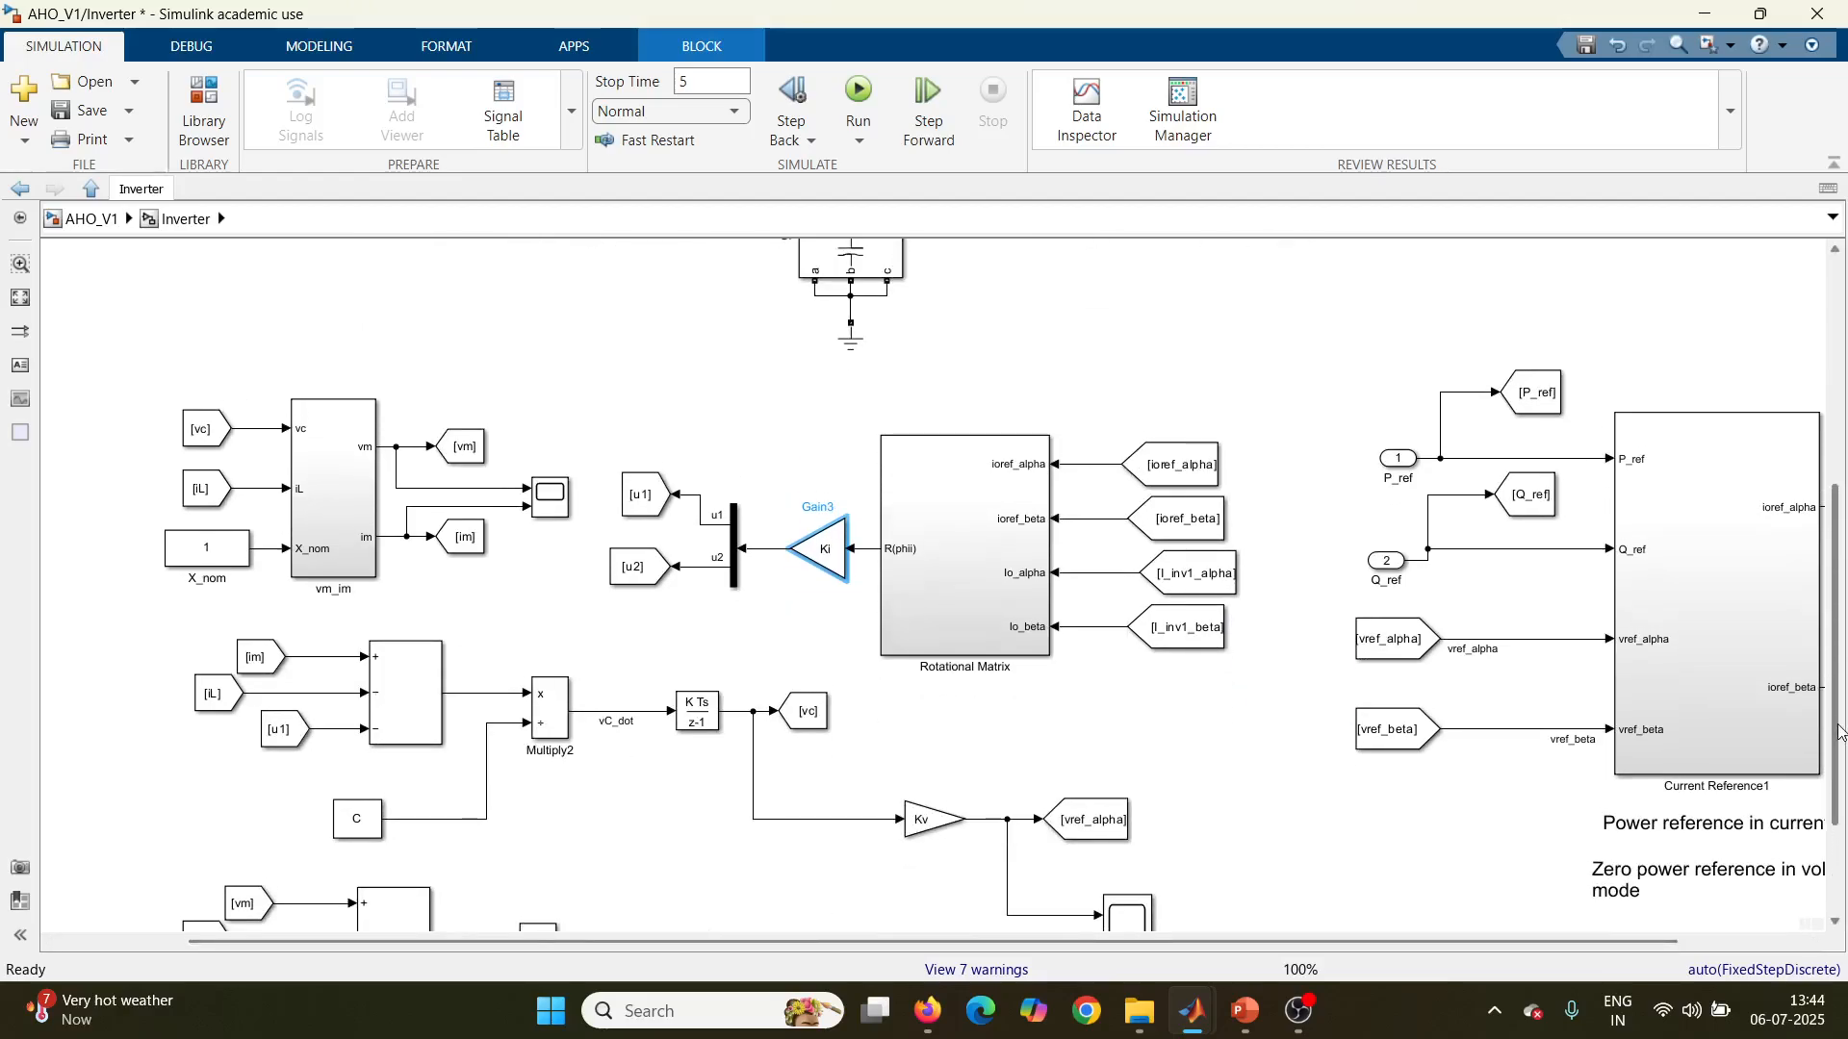
{"action": "left_click", "coordinate": [365, 549]}
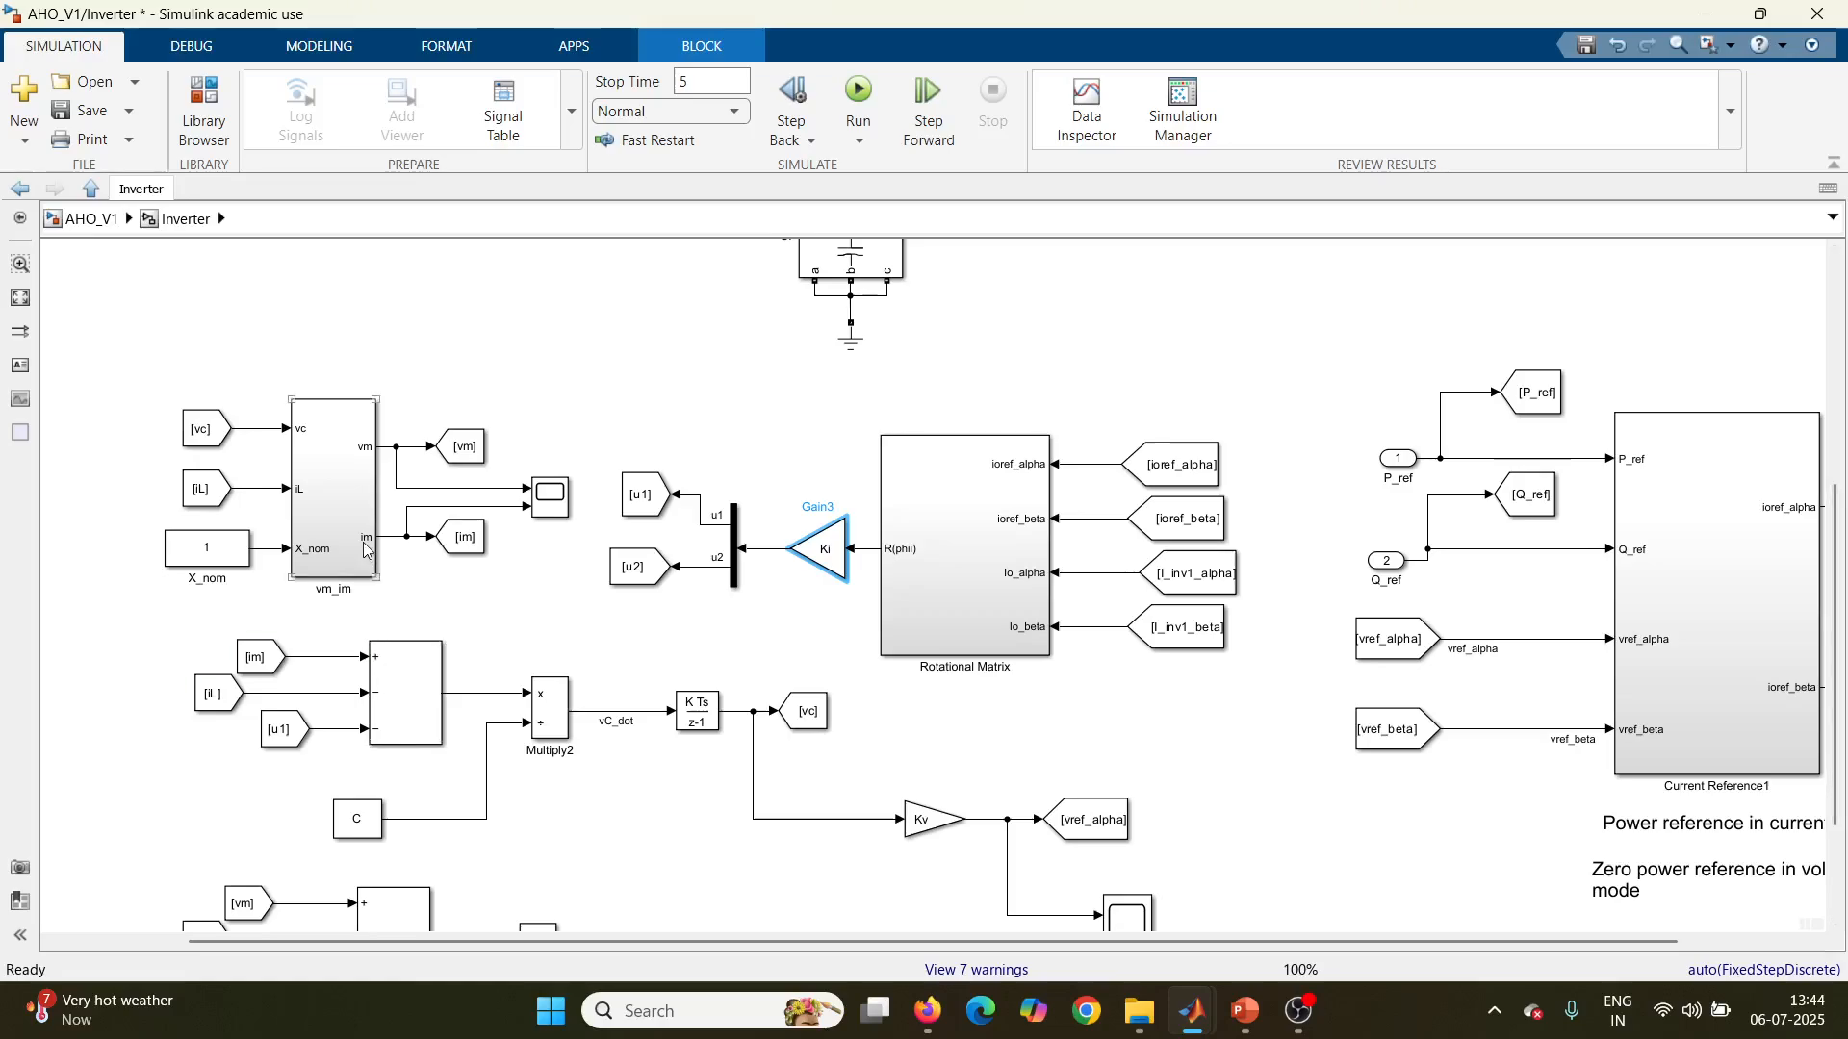
{"action": "left_click", "coordinate": [471, 534]}
{"action": "left_click", "coordinate": [370, 595]}
Step: Switch to PowerPoint, highlight the v_m and i_m equations on the AHO_Conventional slide, and return to the Simulink model
{"action": "left_click", "coordinate": [1244, 1018]}
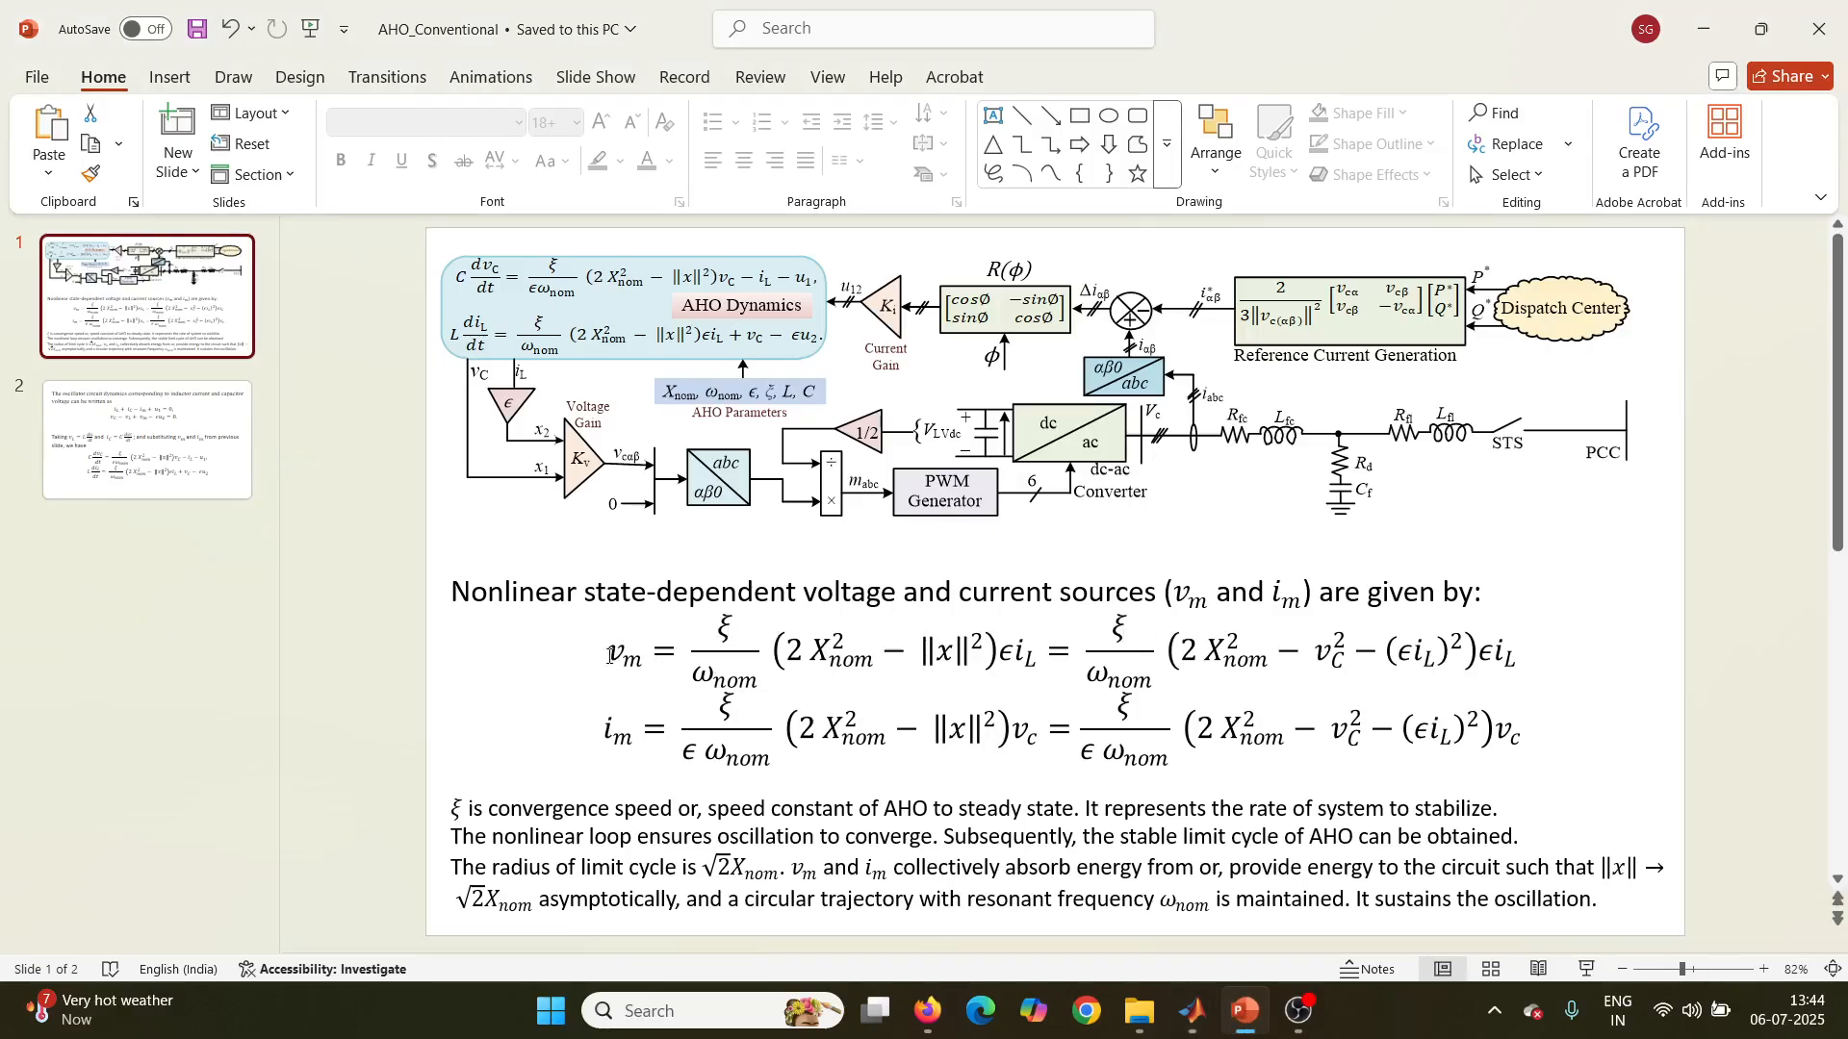
{"action": "left_click_drag", "start_coordinate": [608, 656], "coordinate": [1536, 757]}
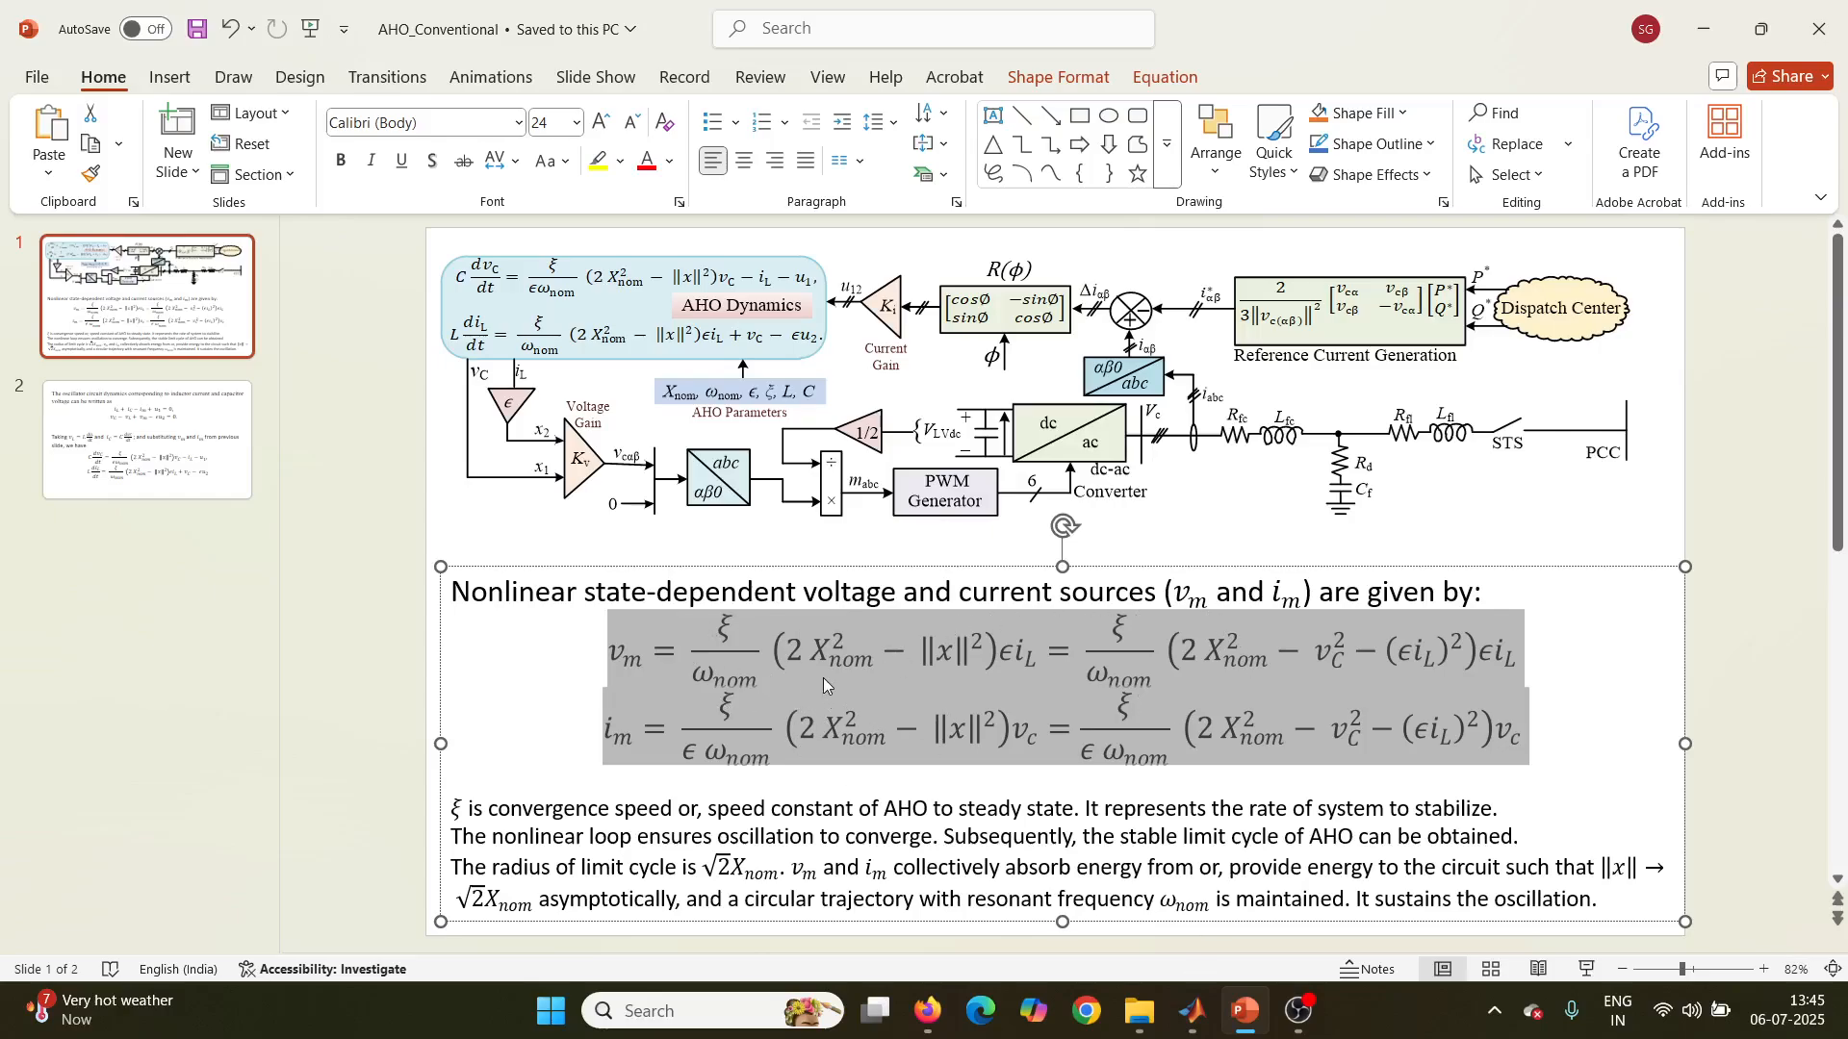
{"action": "mouse_move", "coordinate": [1193, 1011]}
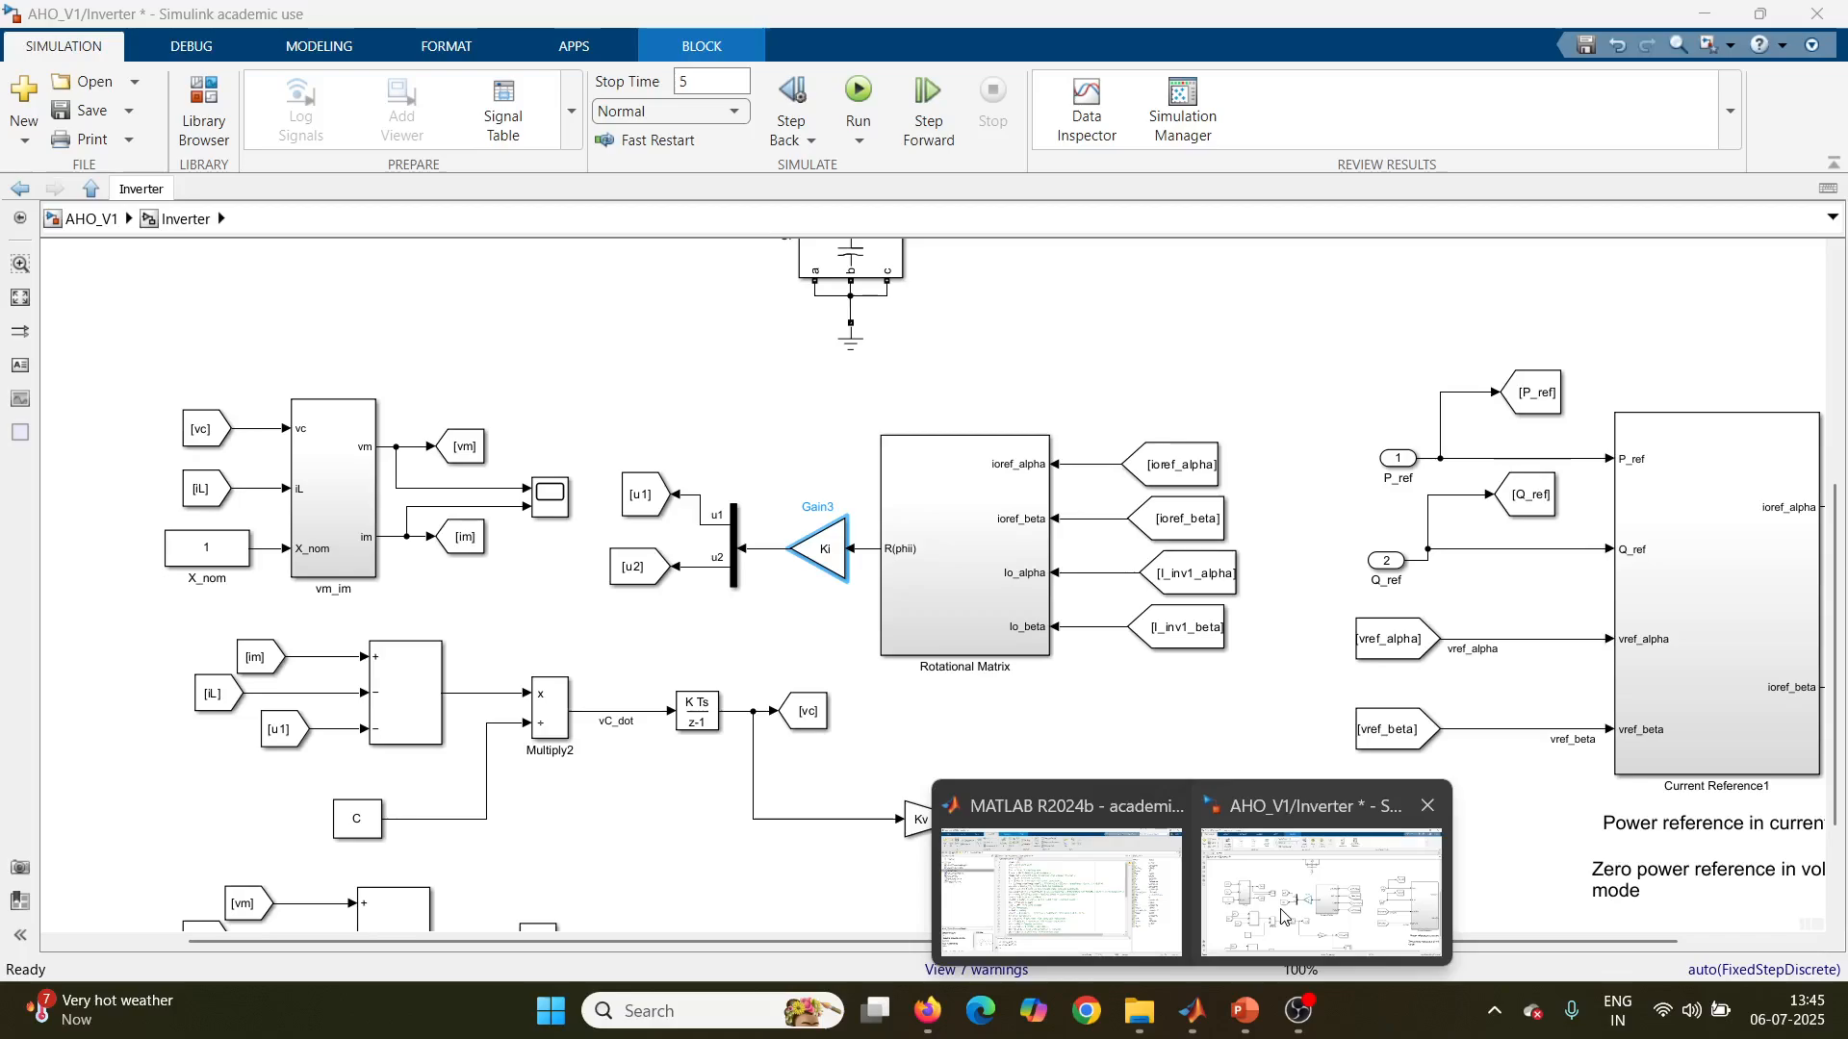
{"action": "left_click", "coordinate": [1283, 916]}
Step: Open the vm_im subsystem and examine how the Xi, Epsilon and Omega_nom constants feed the im calculation
{"action": "left_click", "coordinate": [305, 525]}
{"action": "double_click", "coordinate": [312, 520]}
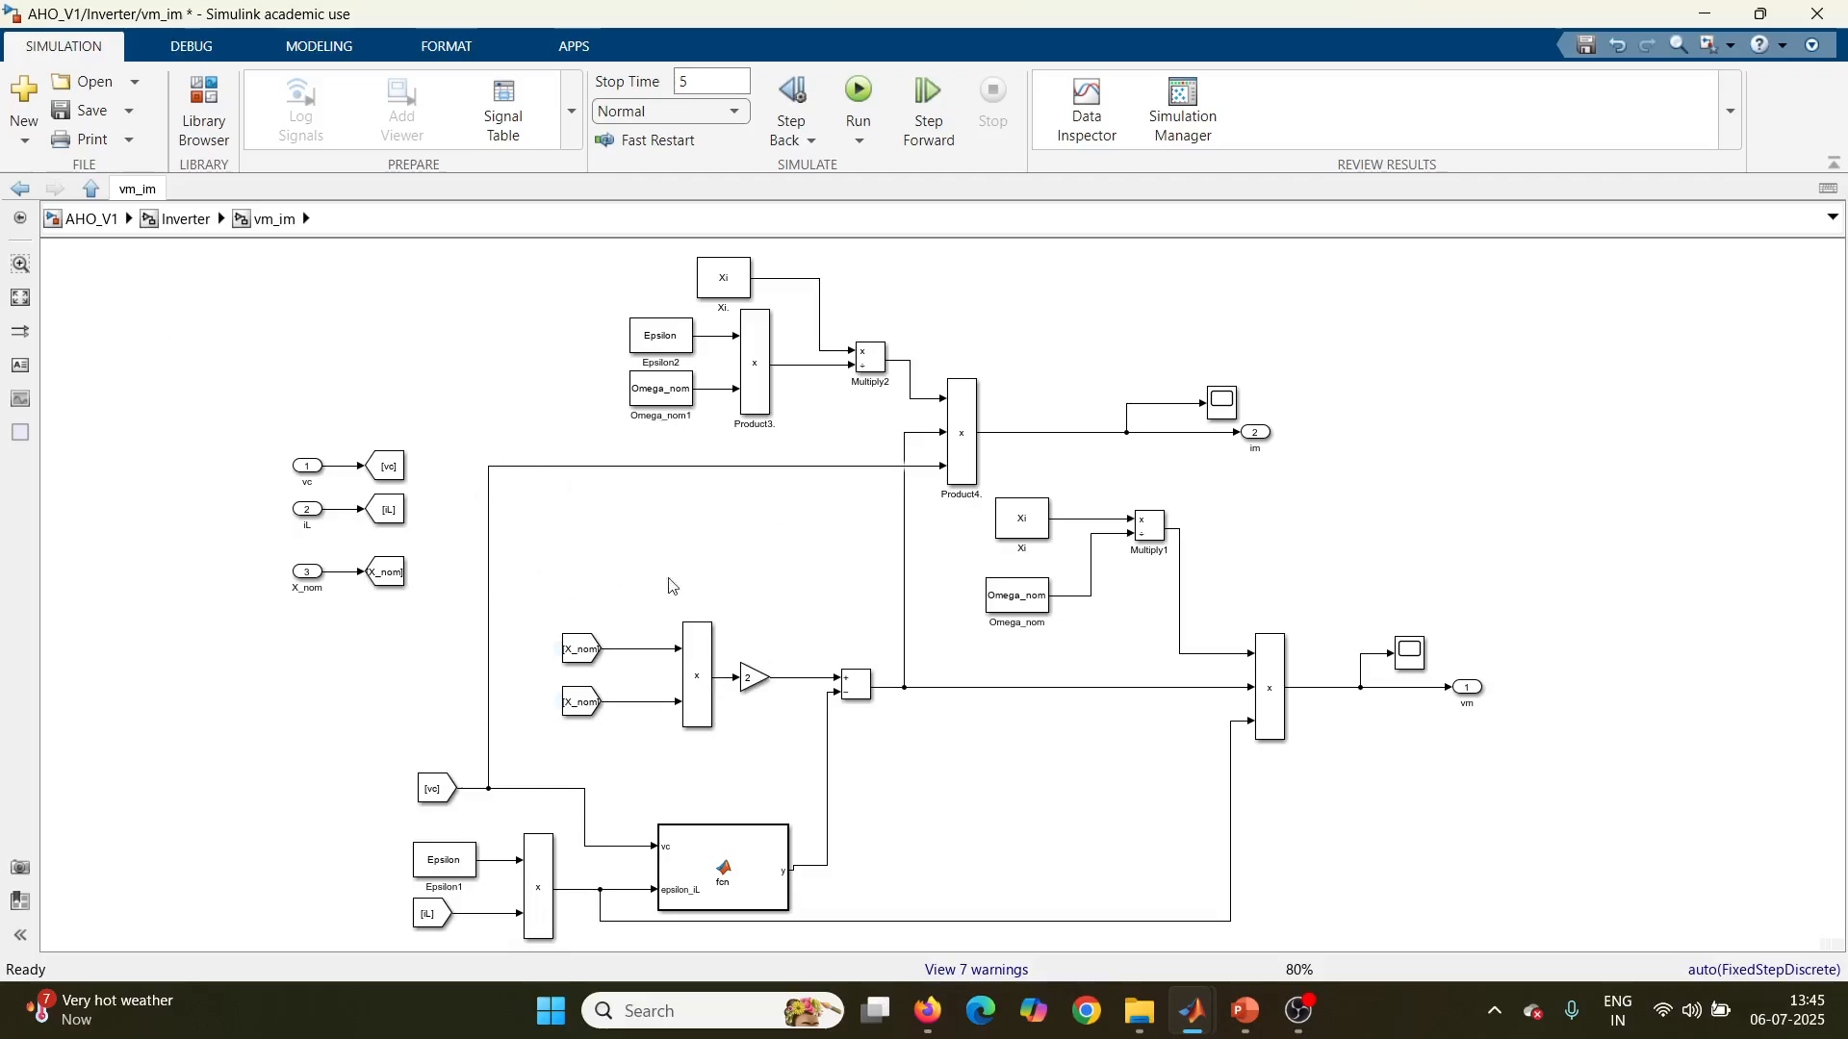
{"action": "left_click", "coordinate": [644, 331]}
{"action": "left_click", "coordinate": [691, 378]}
{"action": "scroll", "coordinate": [692, 379], "scroll_direction": "up", "scroll_amount": 4}
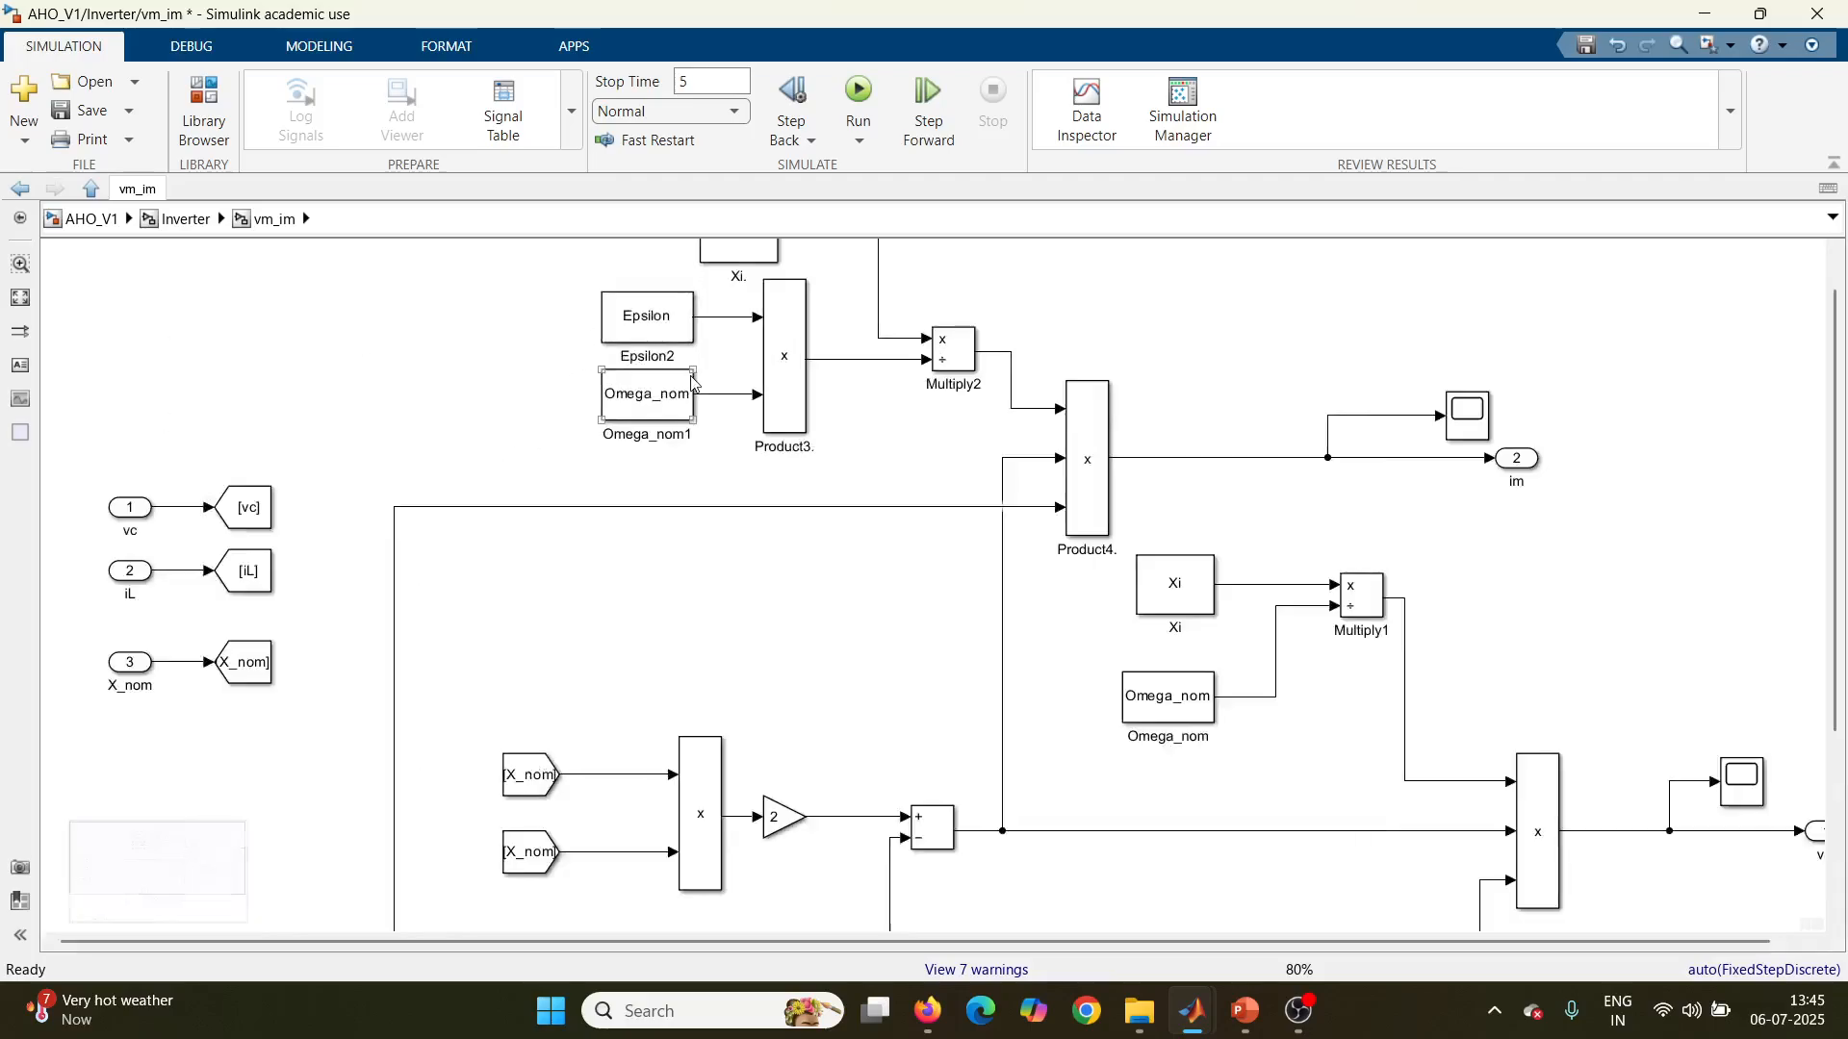
{"action": "left_click", "coordinate": [676, 461]}
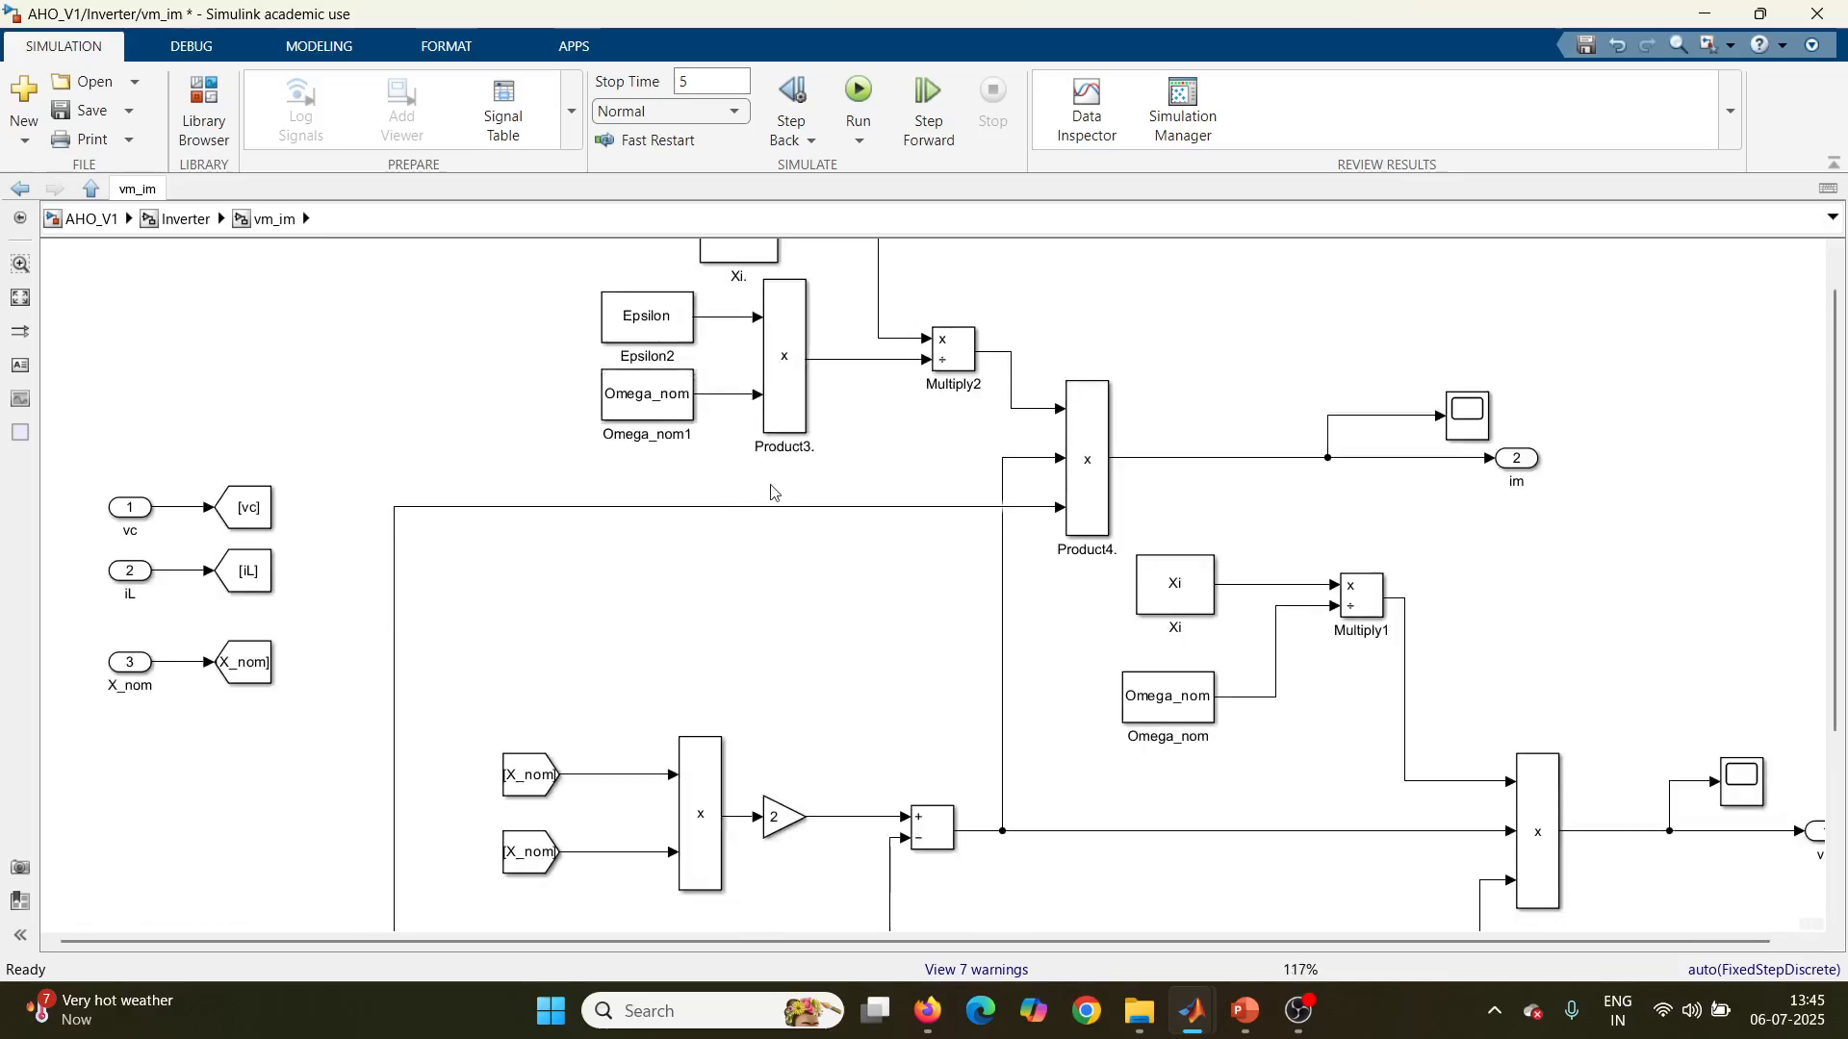
{"action": "scroll", "coordinate": [773, 493], "scroll_direction": "down", "scroll_amount": 4}
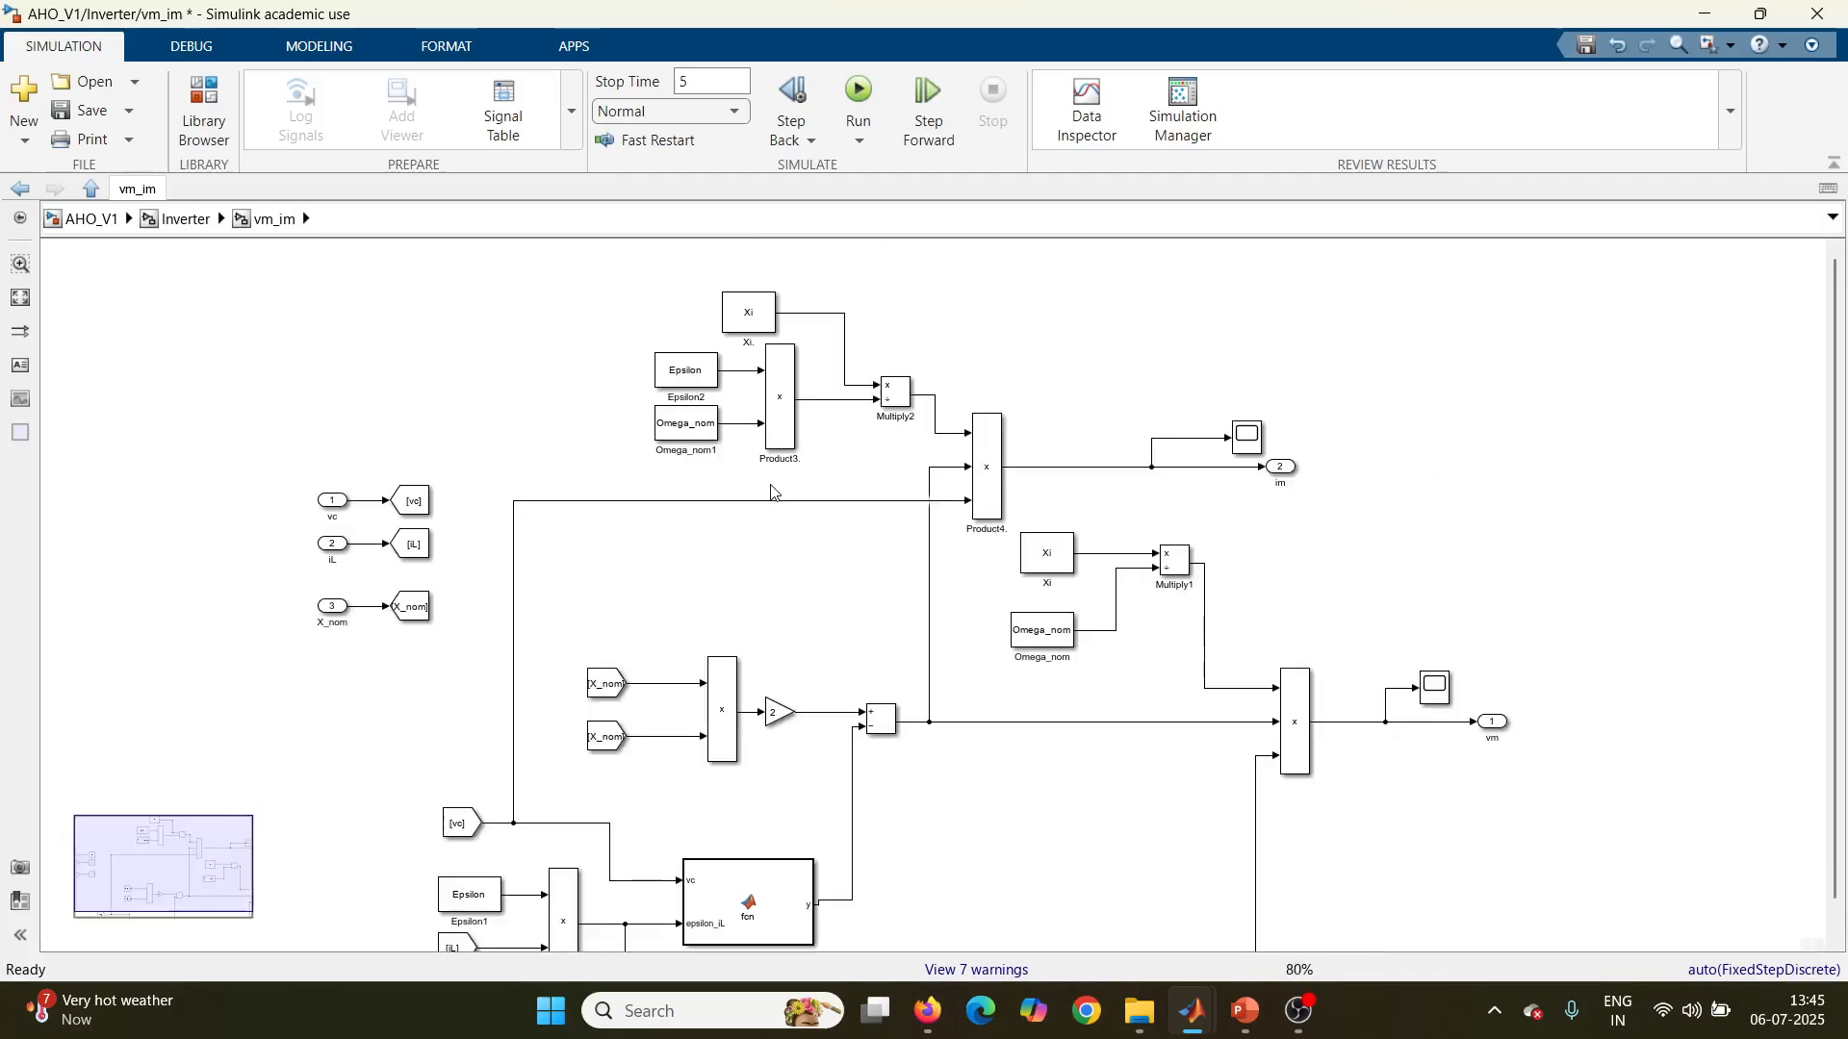
{"action": "scroll", "coordinate": [773, 492], "scroll_direction": "up", "scroll_amount": 4}
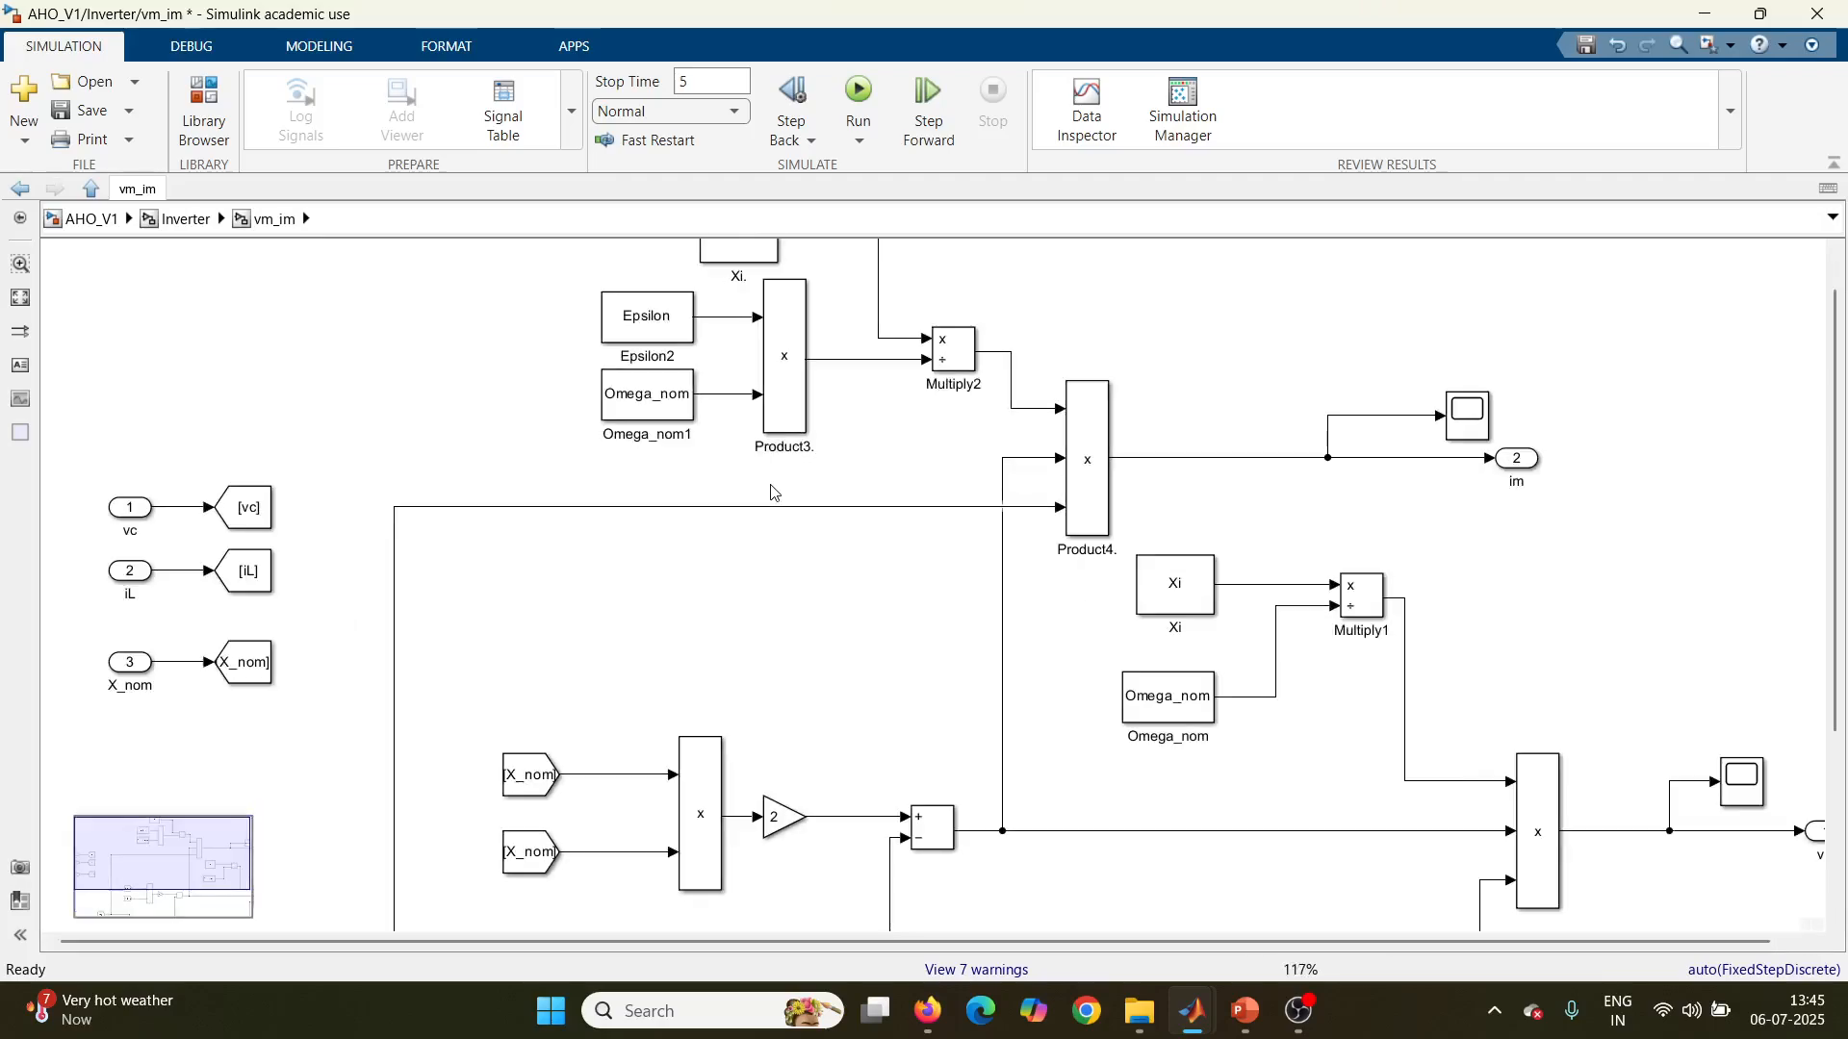
Step: In vm_im, examine the X_nom branch, inspect the code of the MATLAB function block fed by vc and epsilon_iL, and return to vm_im
{"action": "scroll", "coordinate": [773, 493], "scroll_direction": "down", "scroll_amount": 4}
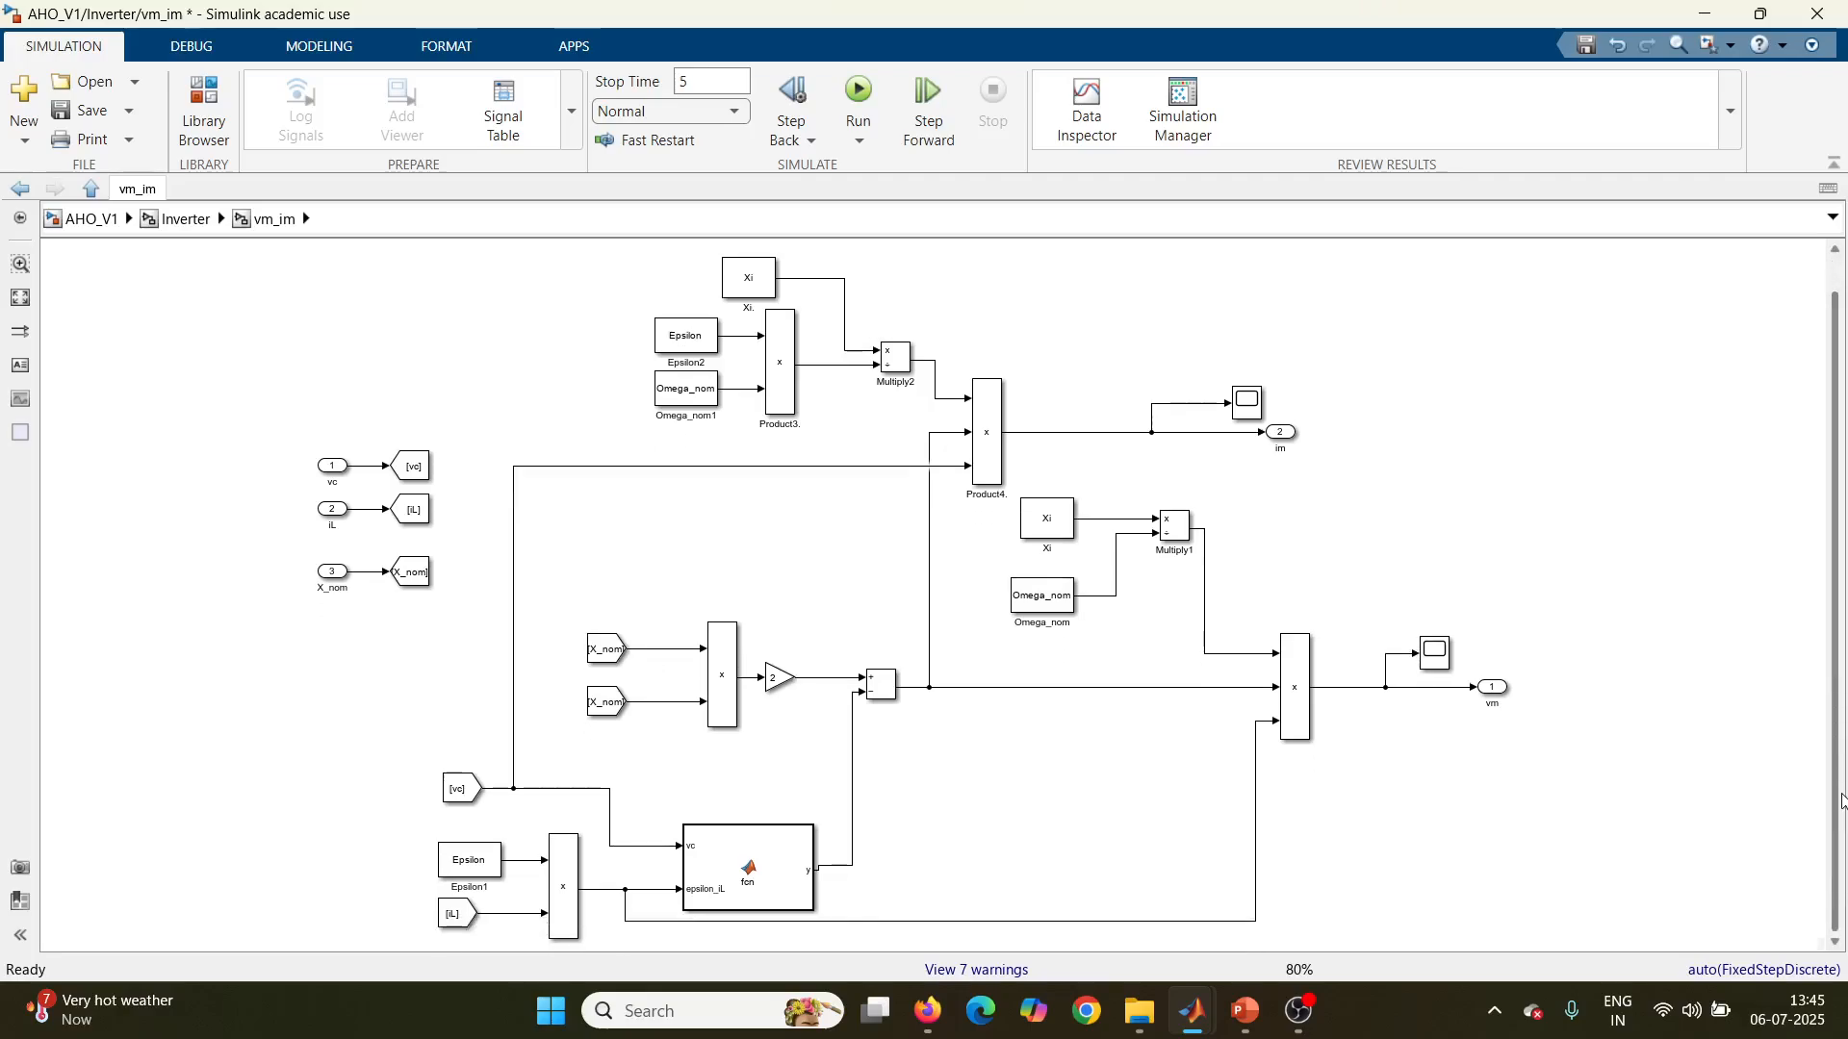
{"action": "scroll", "coordinate": [752, 855], "scroll_direction": "up", "scroll_amount": 4}
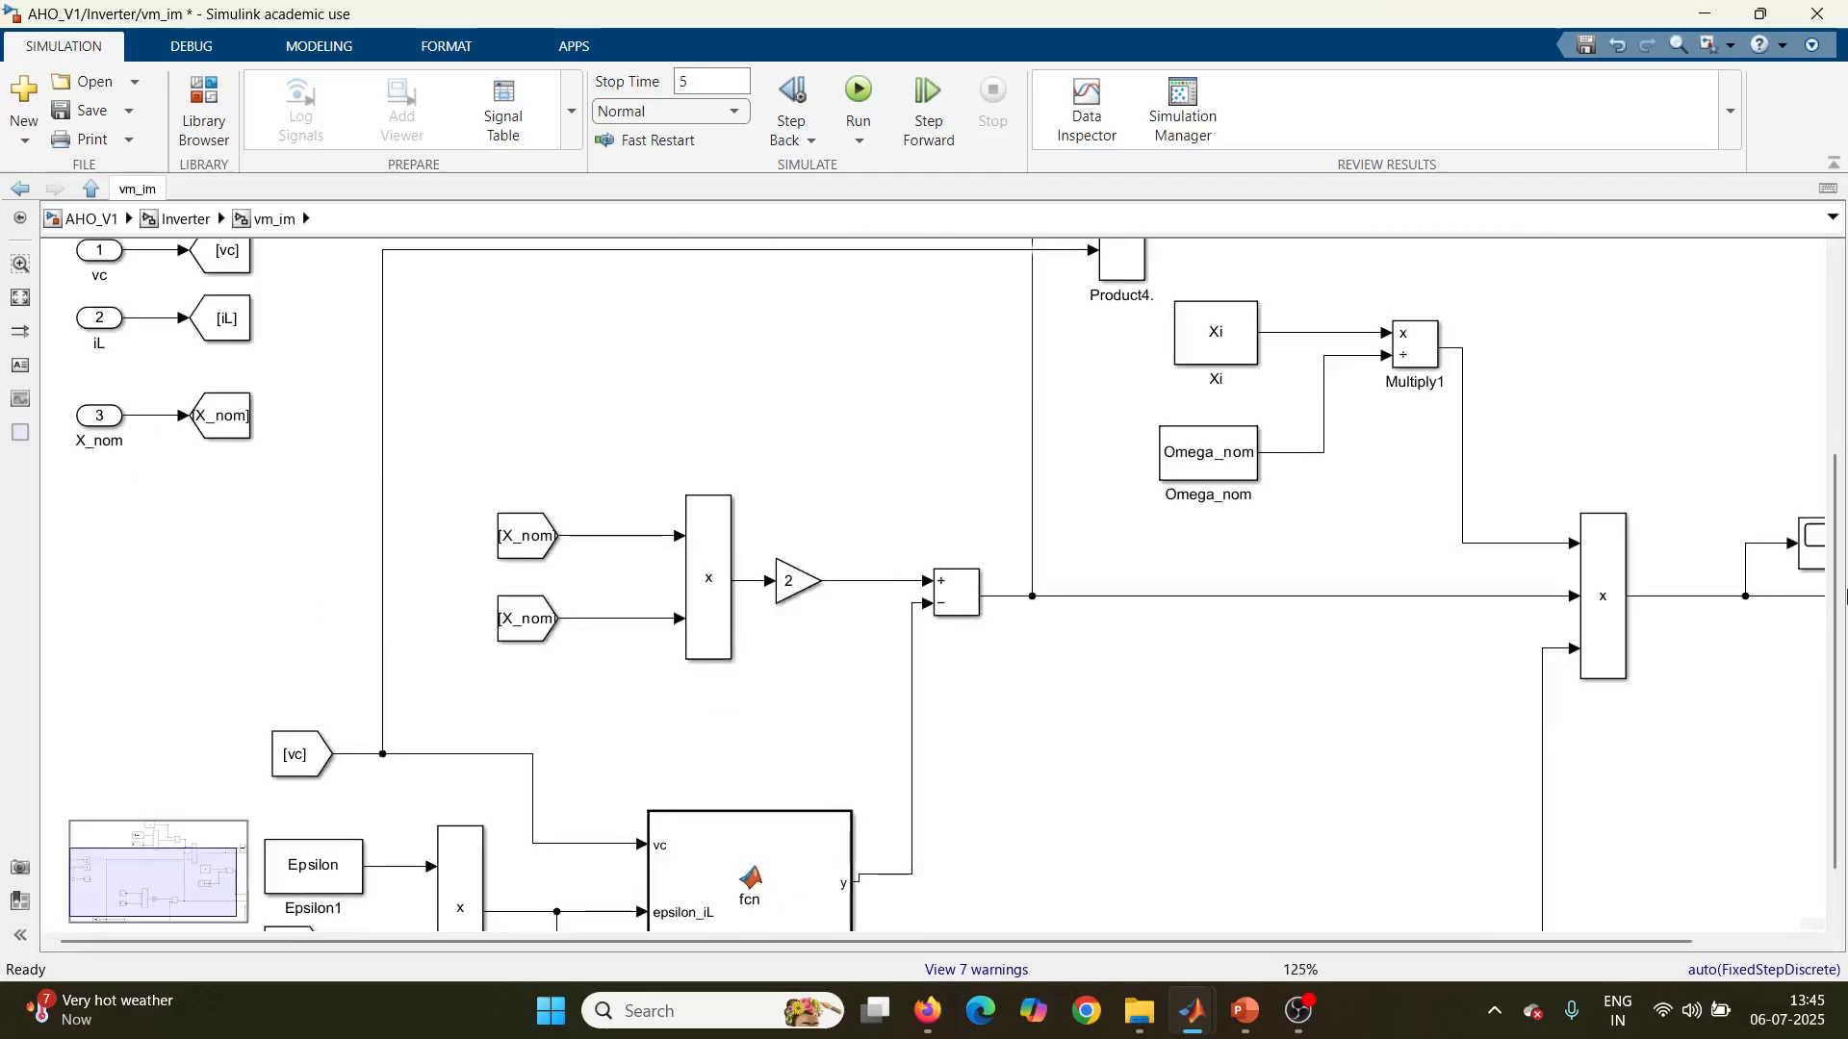
{"action": "scroll", "coordinate": [1841, 856], "scroll_direction": "down", "scroll_amount": 1}
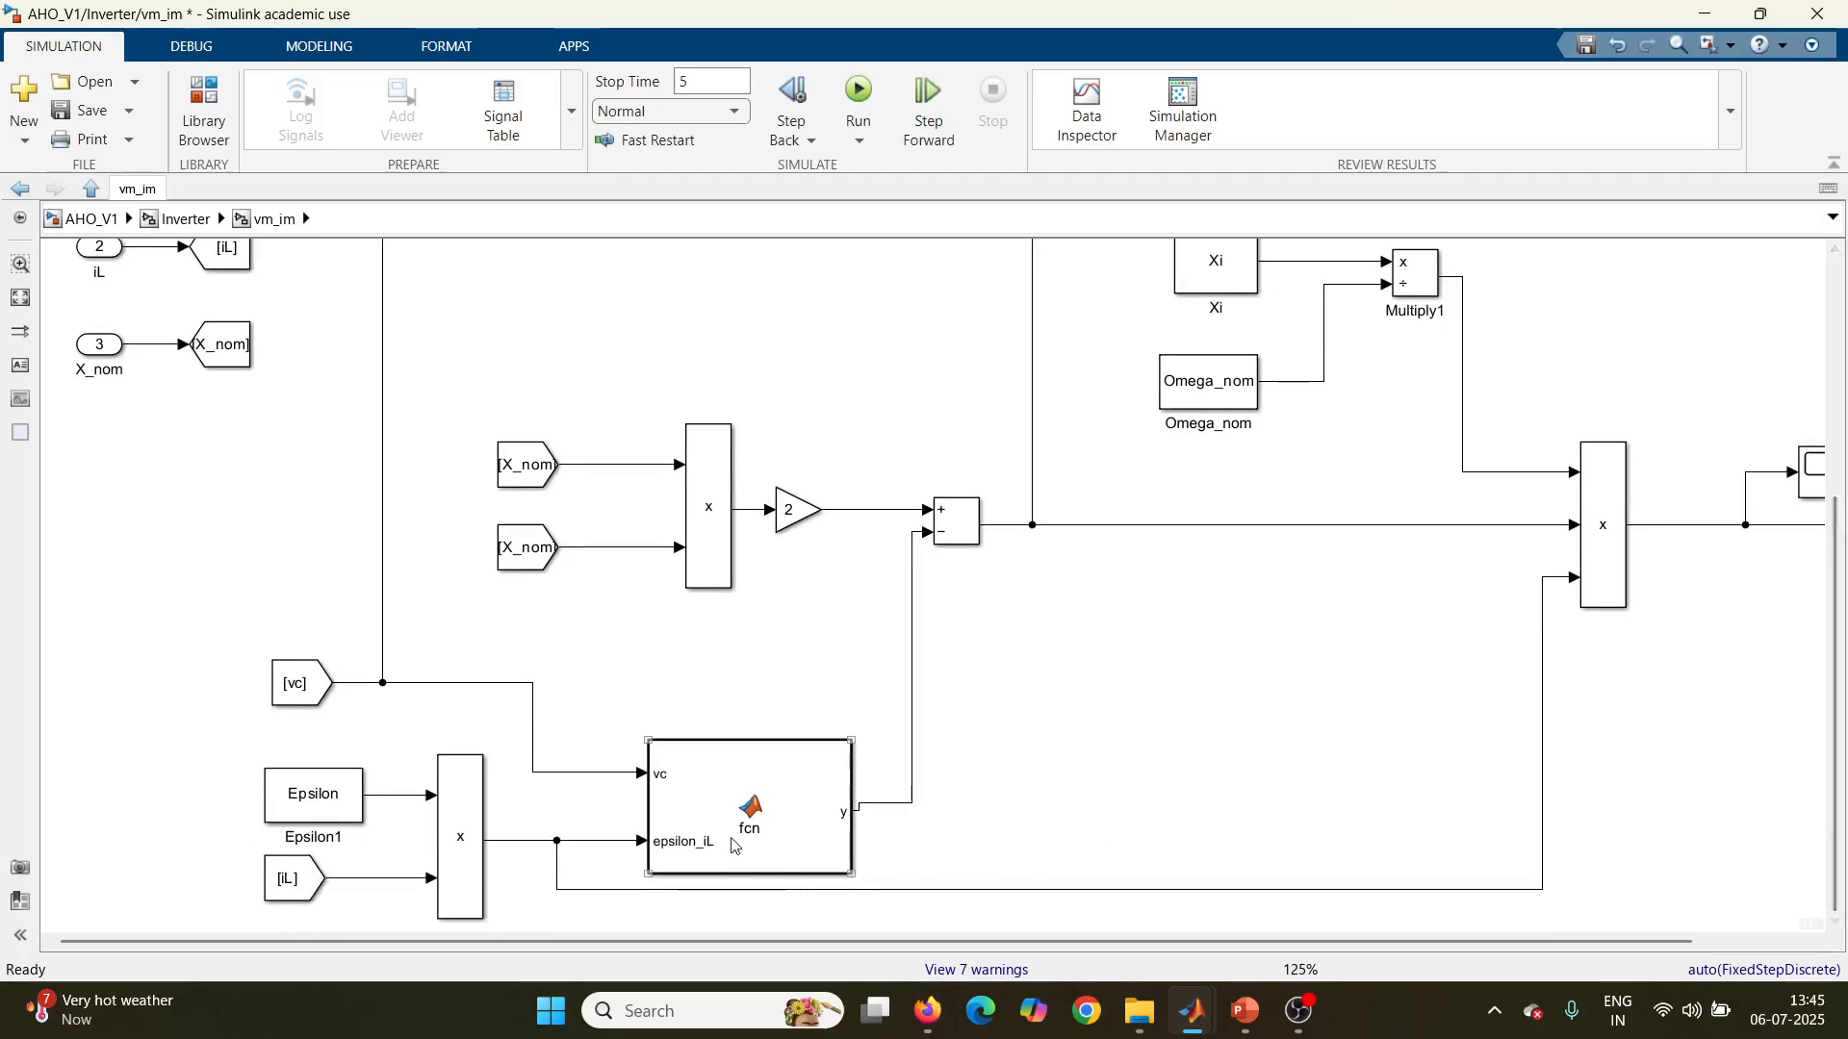
{"action": "double_click", "coordinate": [686, 801]}
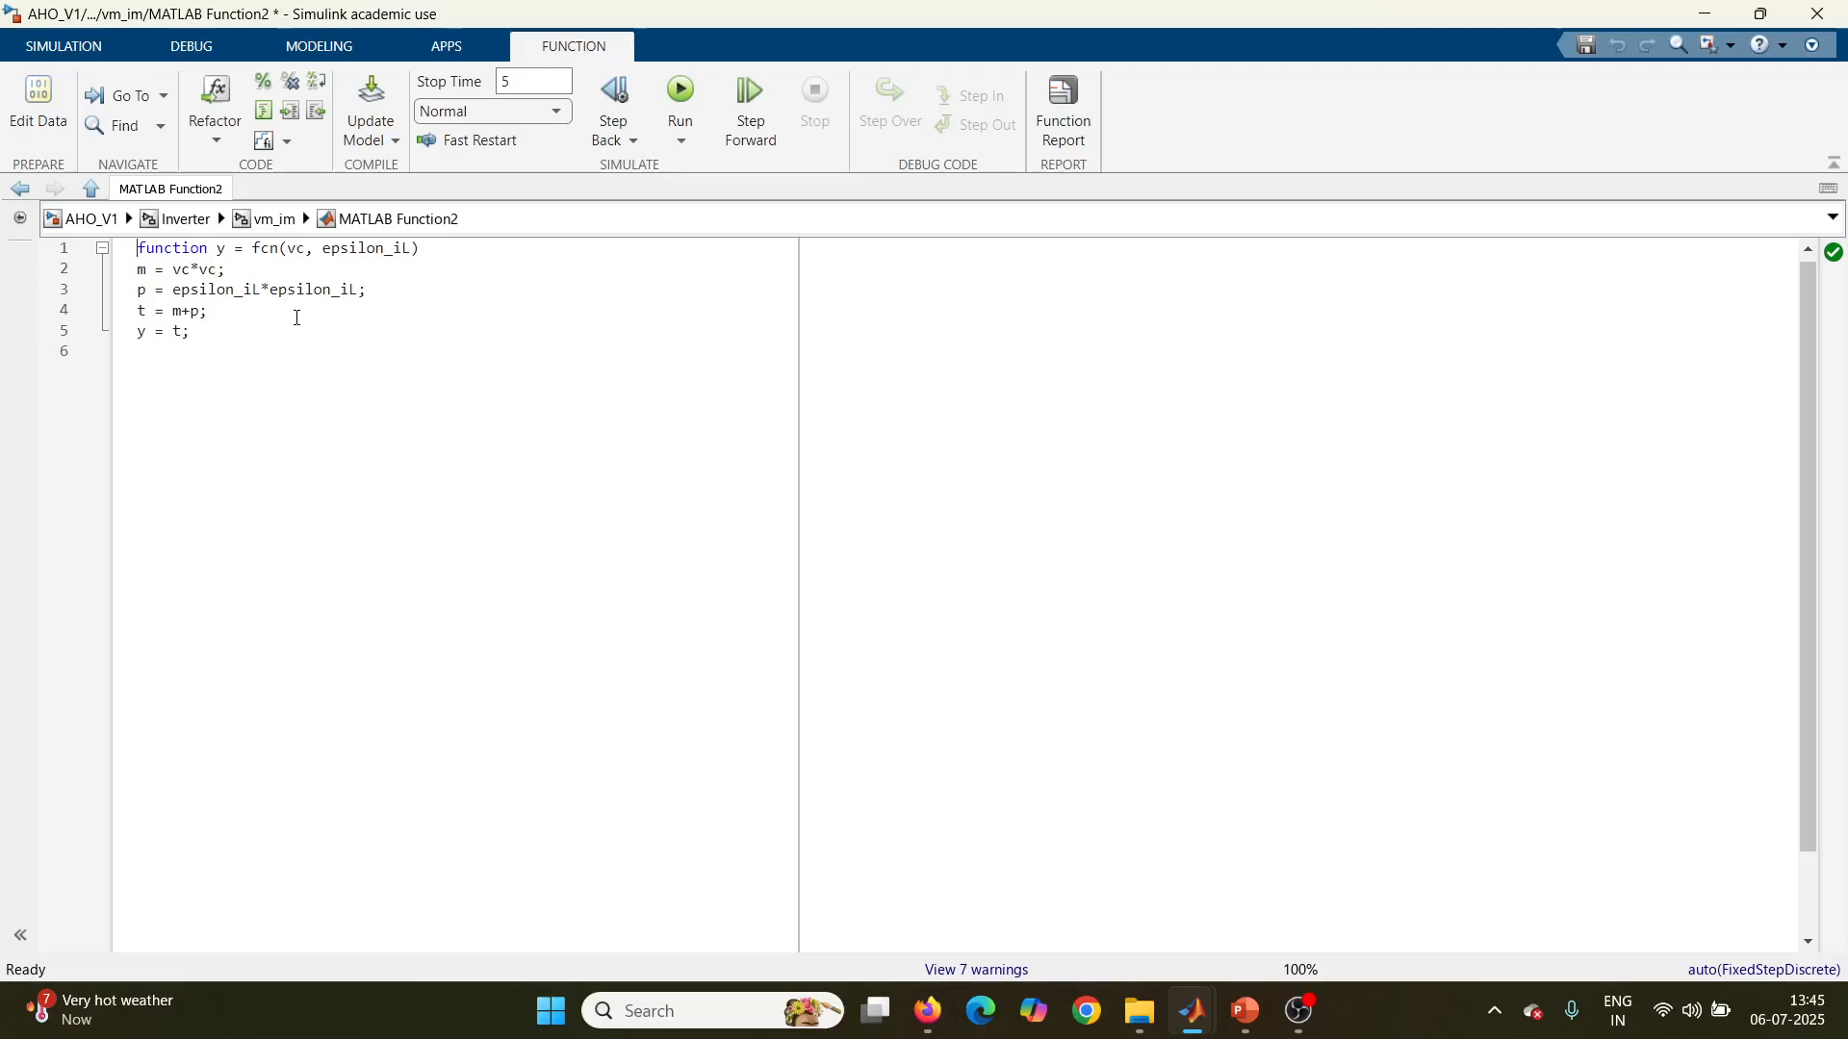
{"action": "left_click", "coordinate": [272, 228]}
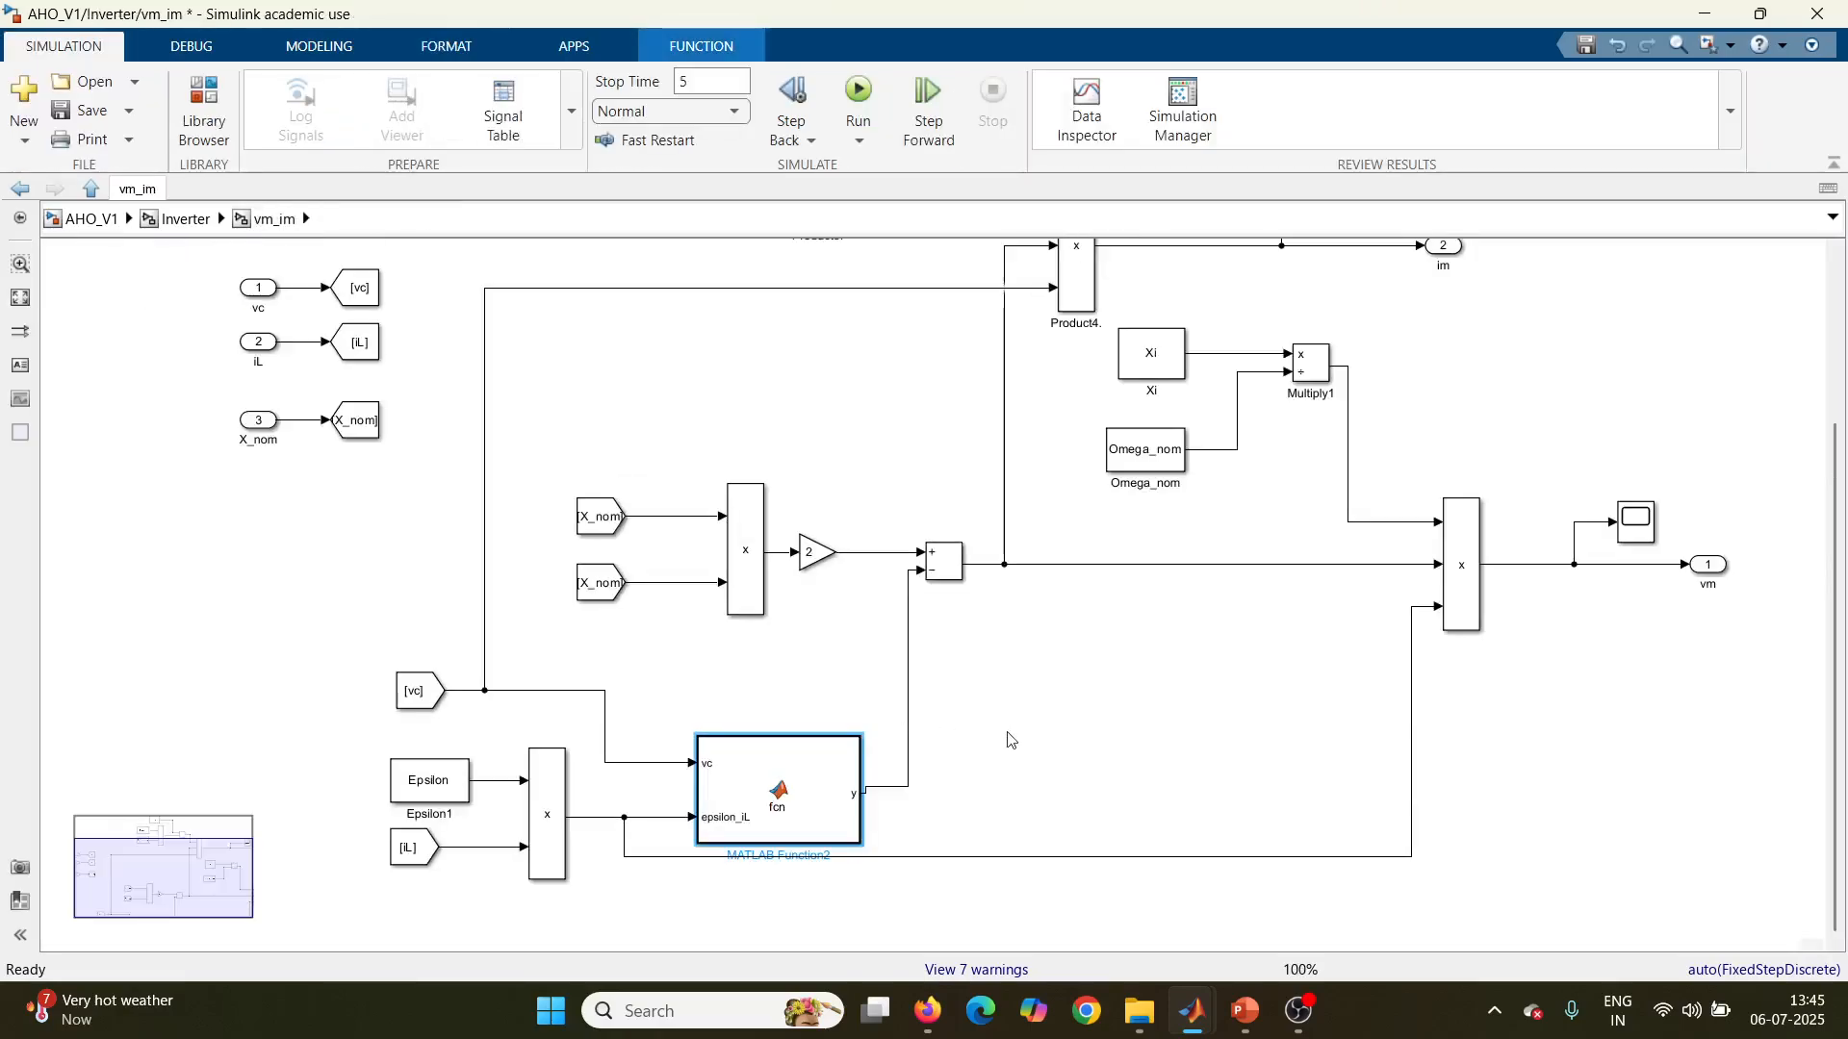
Step: Examine how the Xi, Omega_nom and epsilon_iL signals feed the vm output, and return to the Inverter level
{"action": "scroll", "coordinate": [944, 689], "scroll_direction": "down", "scroll_amount": 3}
{"action": "scroll", "coordinate": [809, 587], "scroll_direction": "up", "scroll_amount": 3}
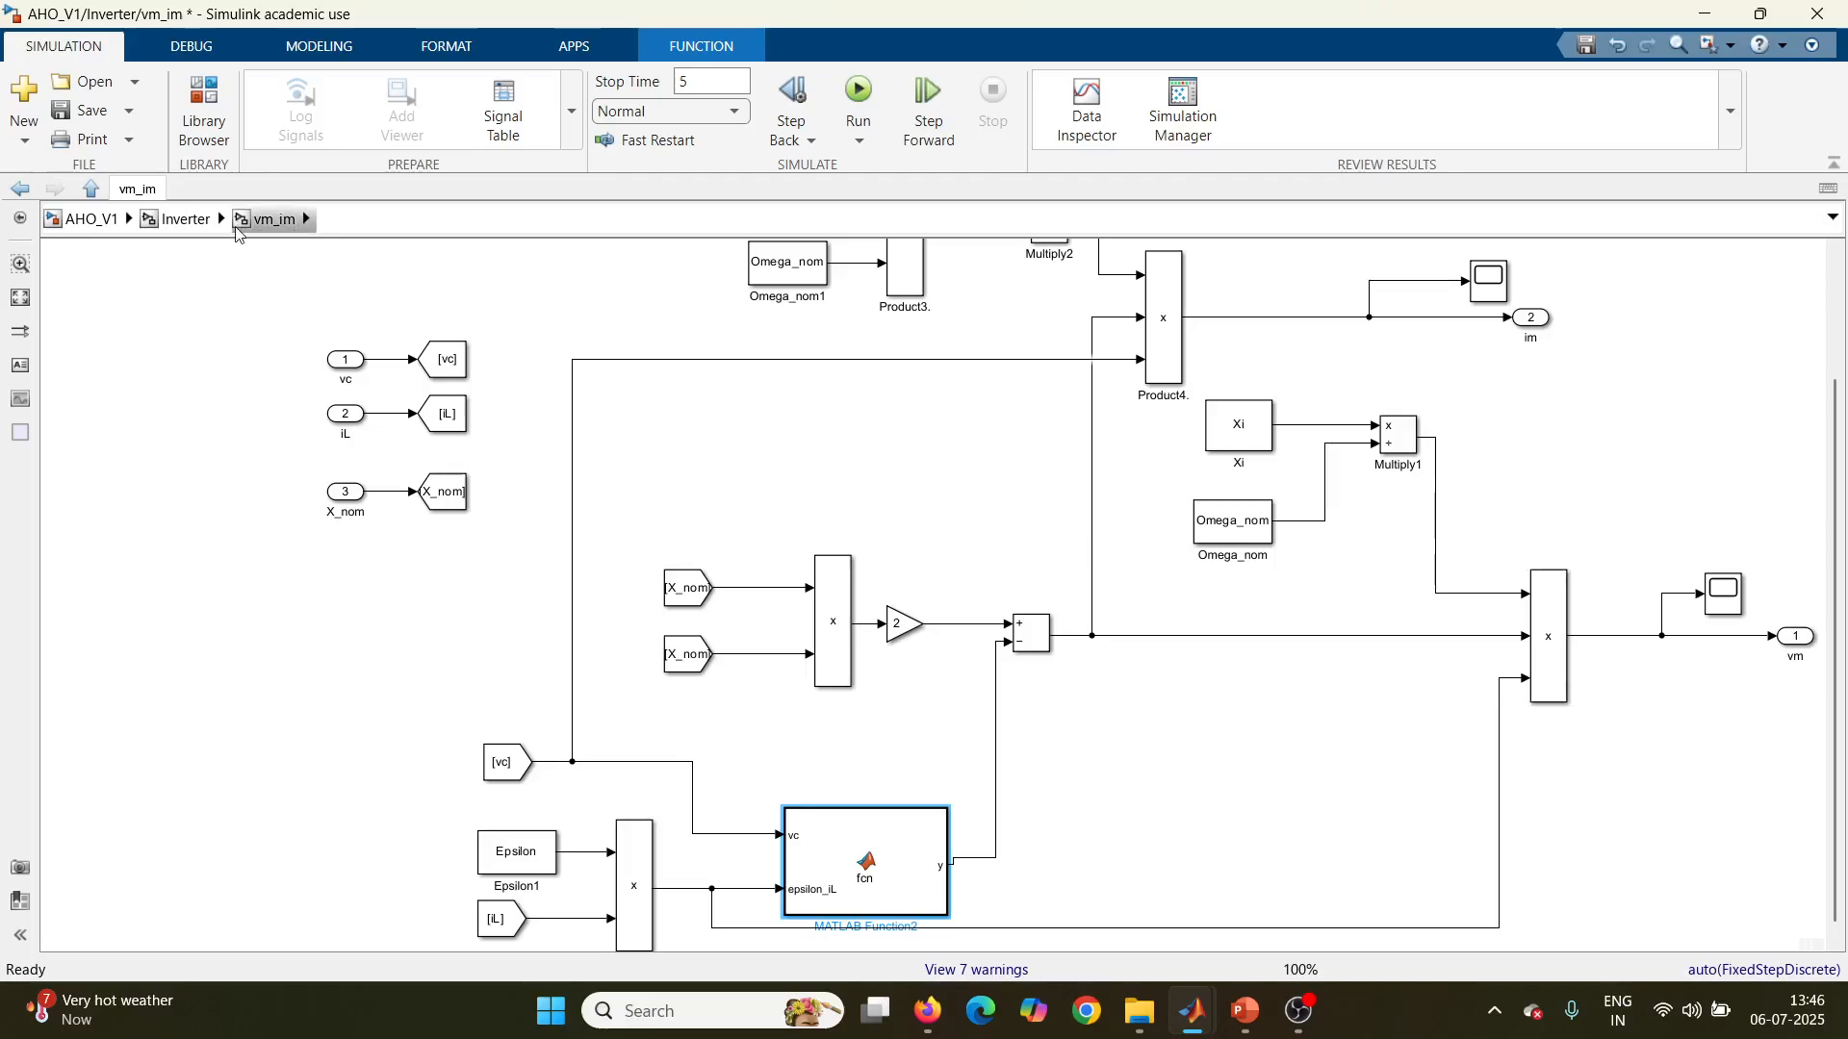
{"action": "left_click", "coordinate": [187, 220]}
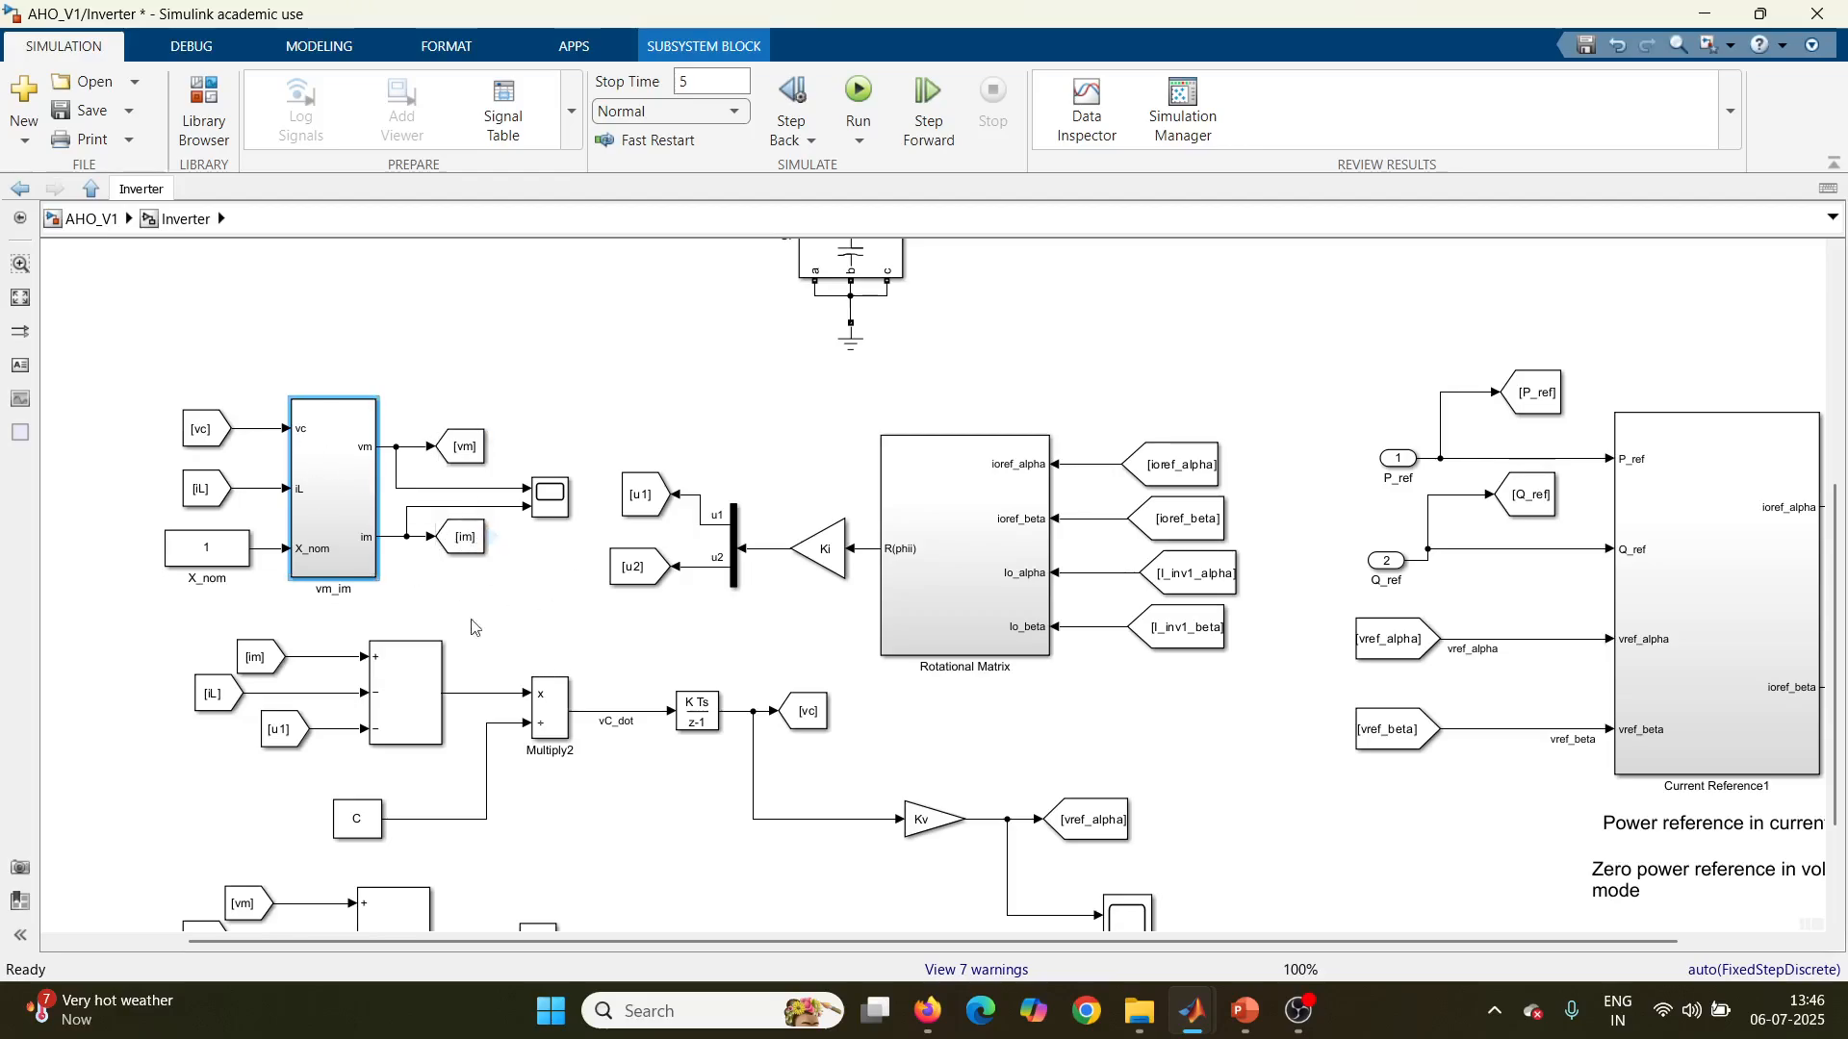
Step: View the vC_dot and iL_dot loops at the Inverter level, and switch to PowerPoint to show slide 2 of AHO_Conventional
{"action": "scroll", "coordinate": [1834, 677], "scroll_direction": "down", "scroll_amount": 3}
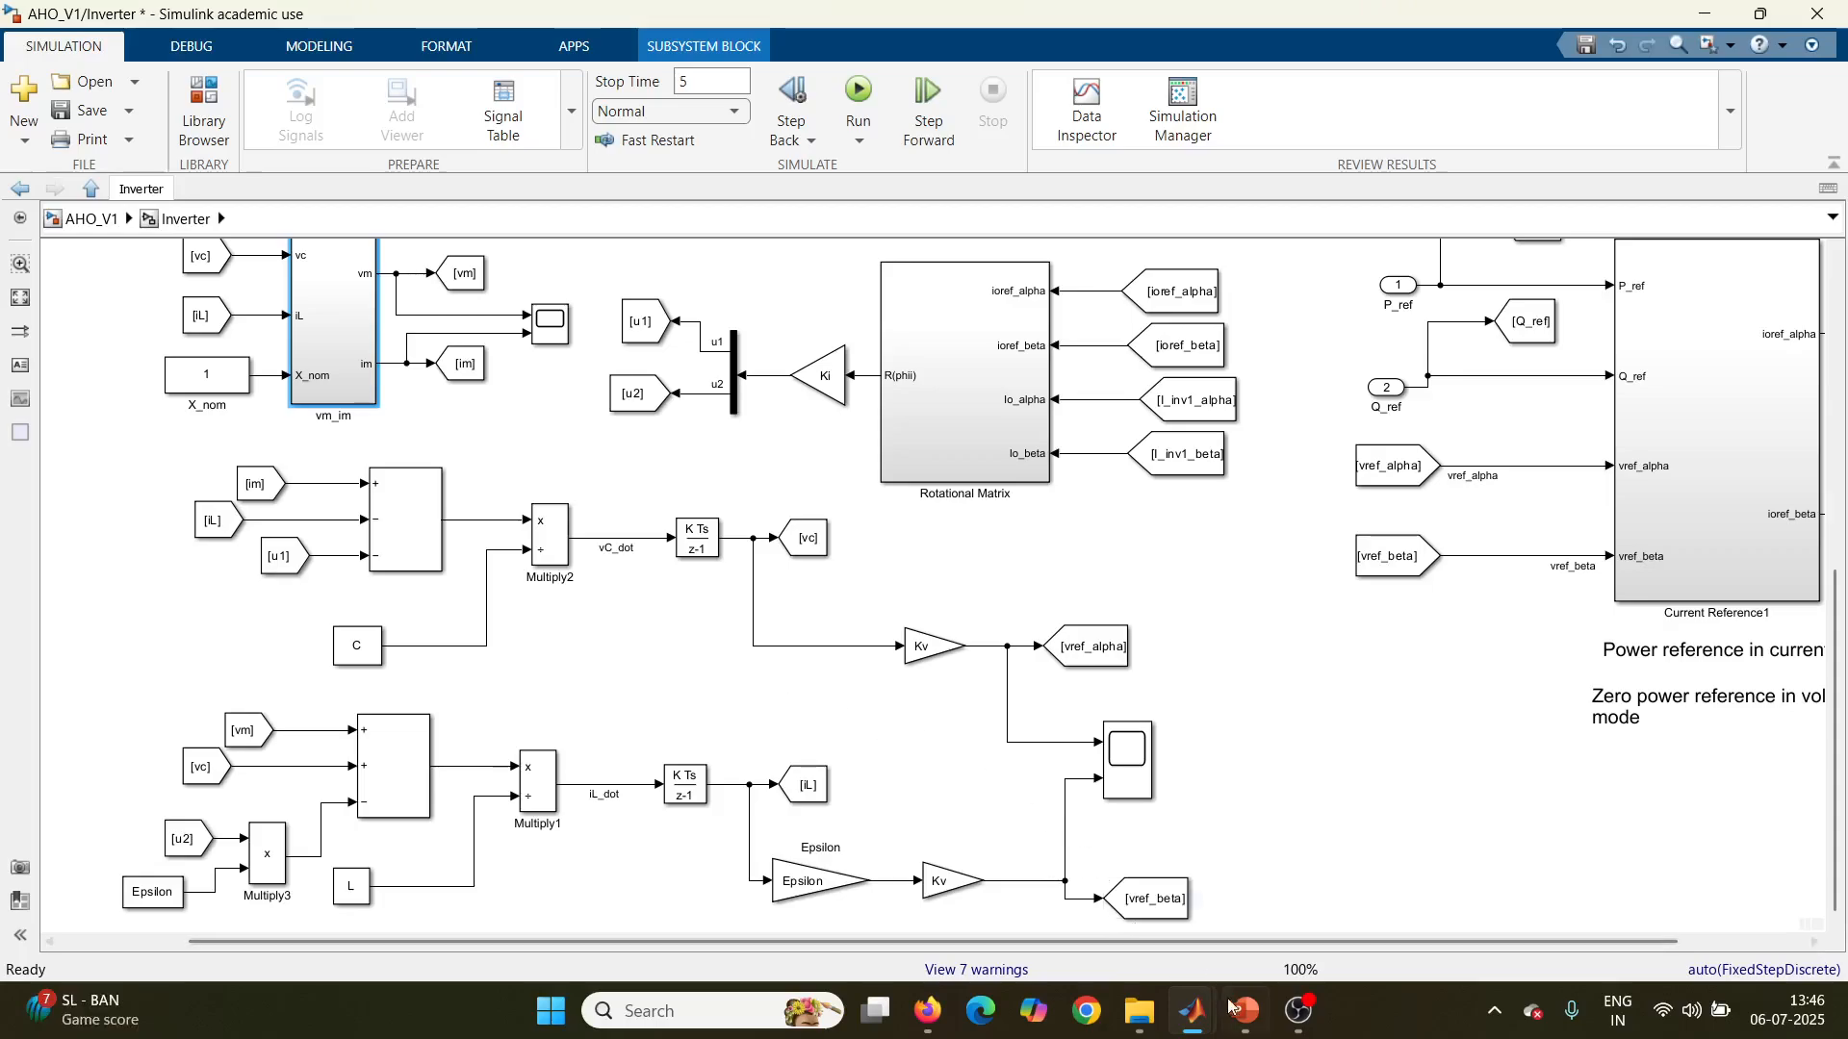
{"action": "left_click", "coordinate": [1227, 842]}
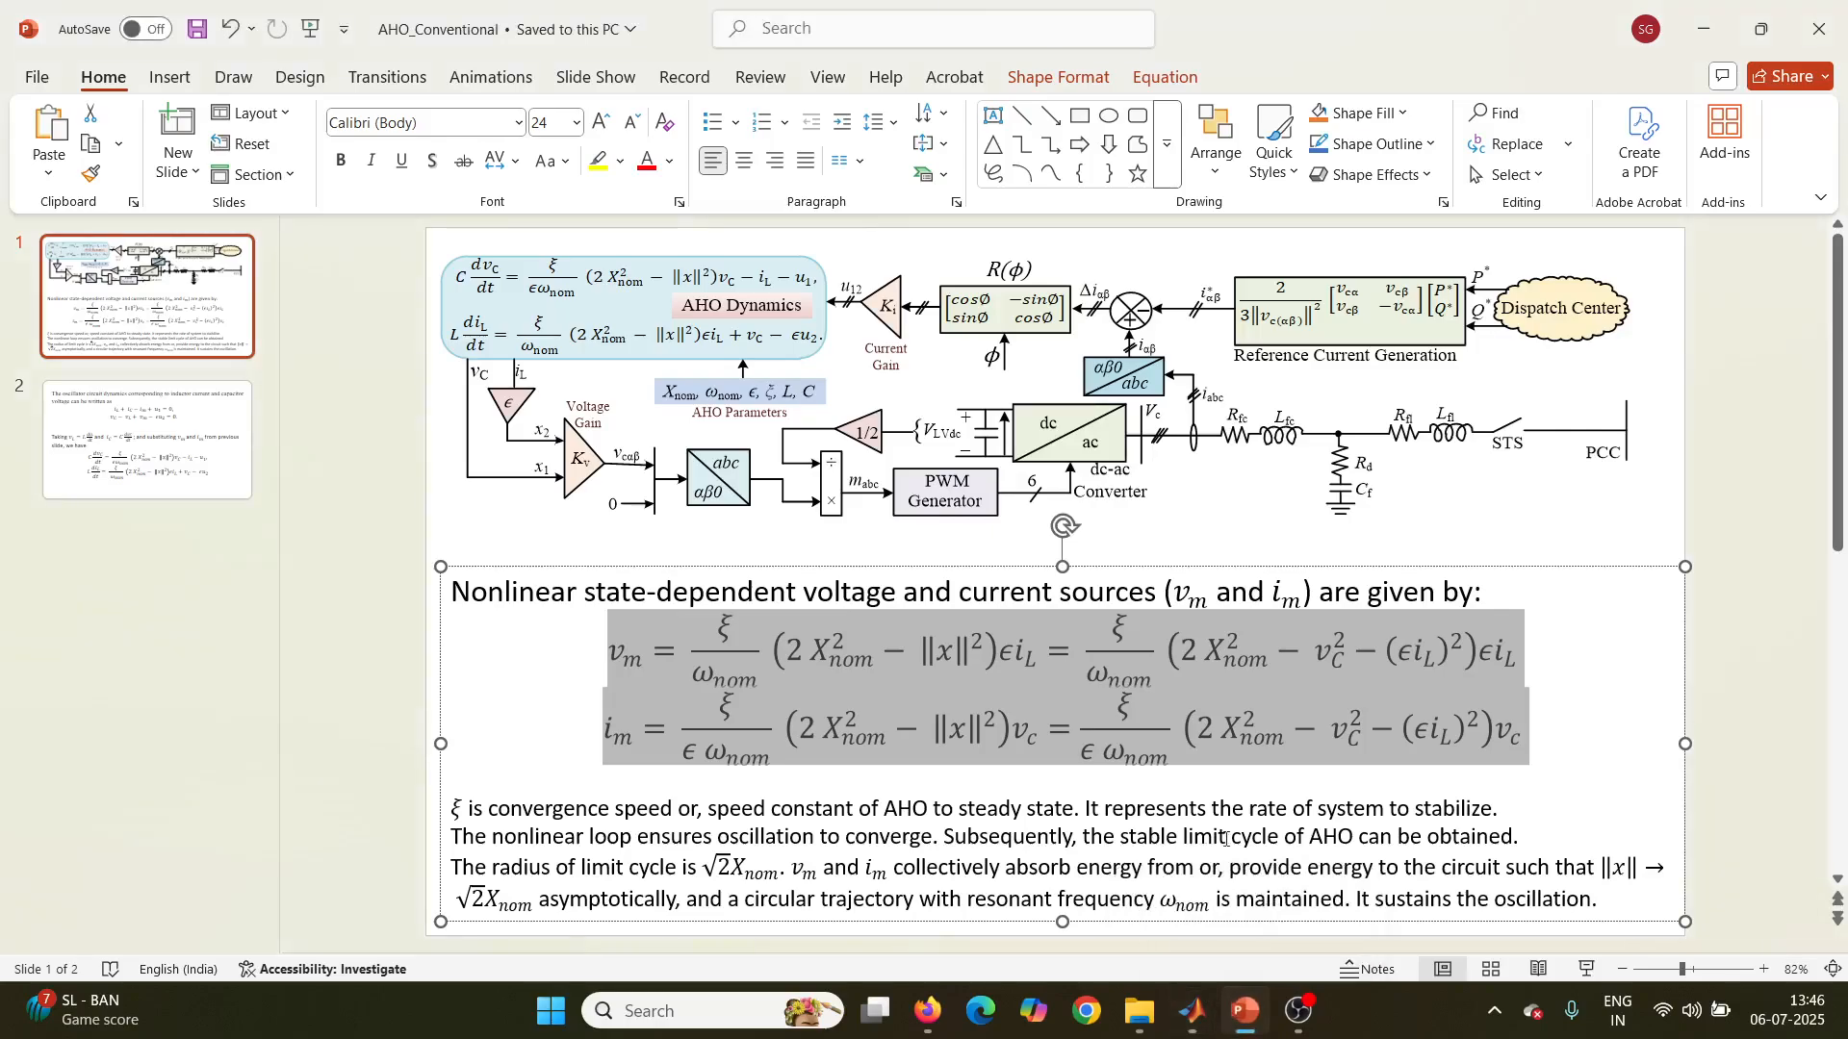
{"action": "left_click", "coordinate": [1780, 679]}
{"action": "scroll", "coordinate": [1780, 679], "scroll_direction": "down", "scroll_amount": 3}
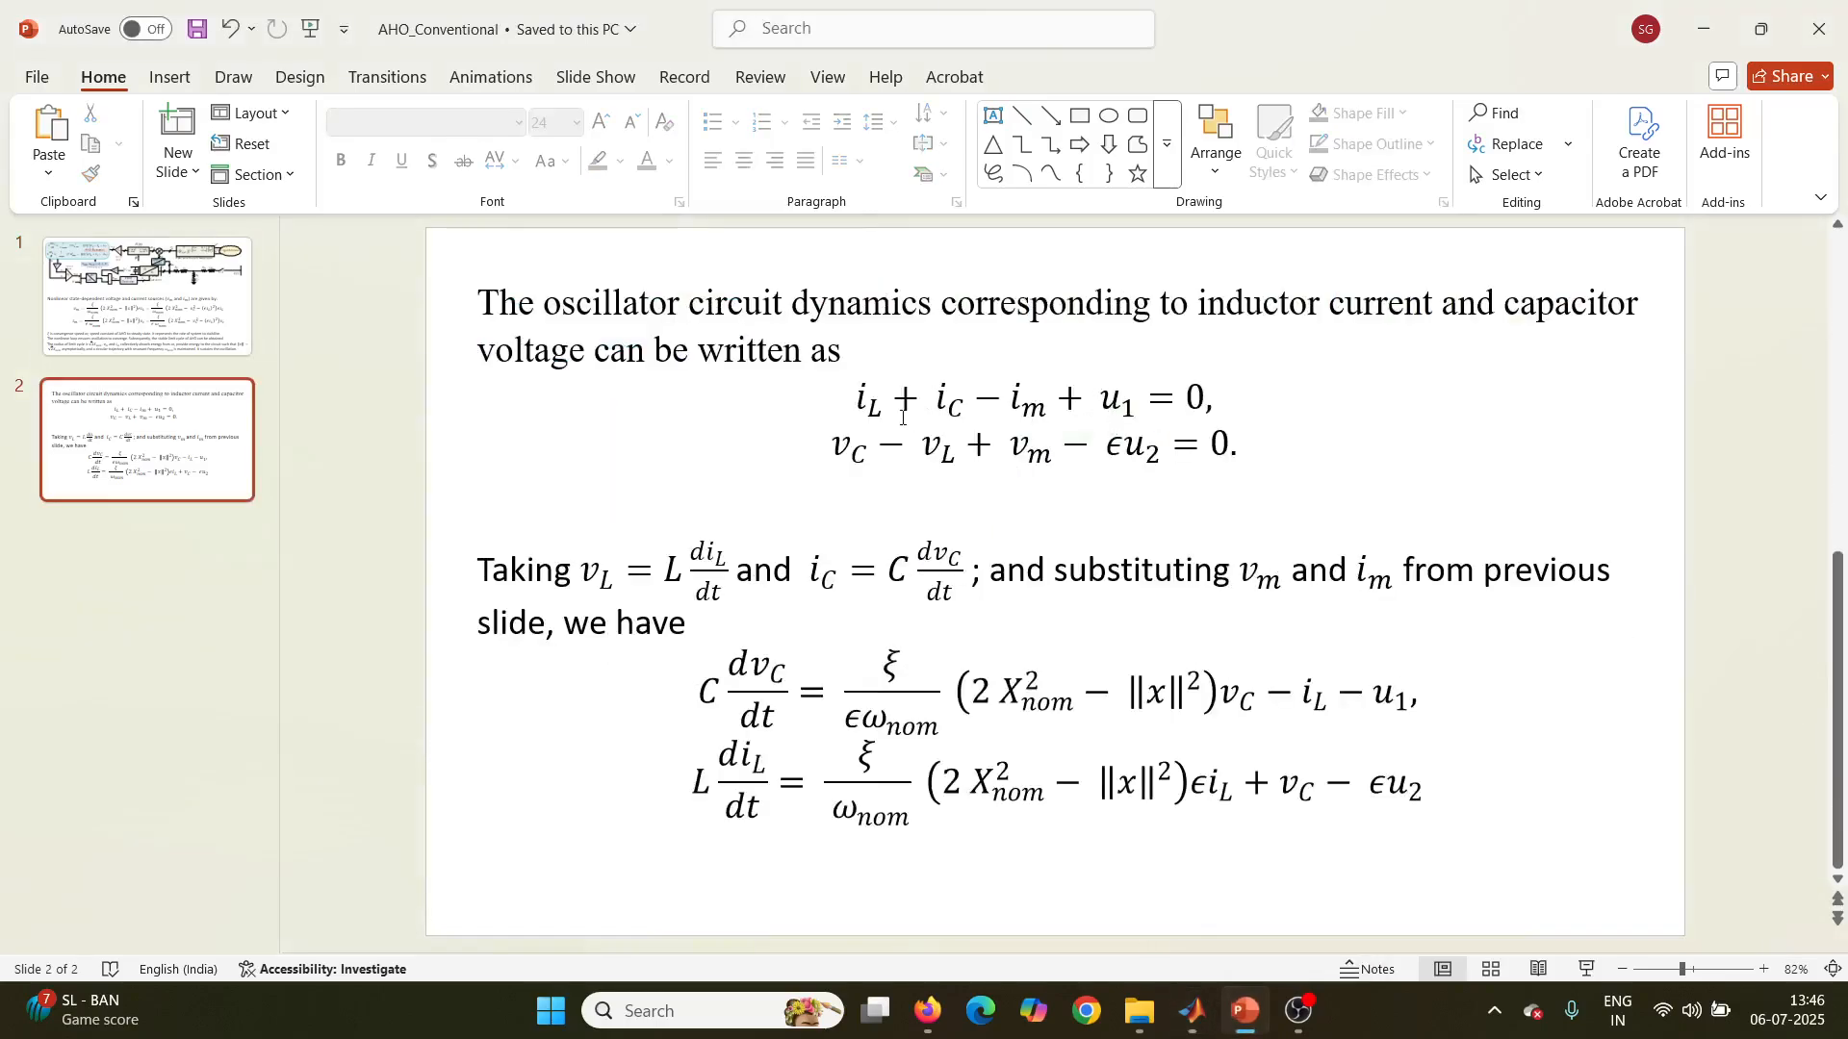
Step: Highlight the i_L and v_C circuit equations and the substituted dv_C/dt and di_L/dt equations on the slide
{"action": "left_click_drag", "start_coordinate": [839, 398], "coordinate": [1251, 460]}
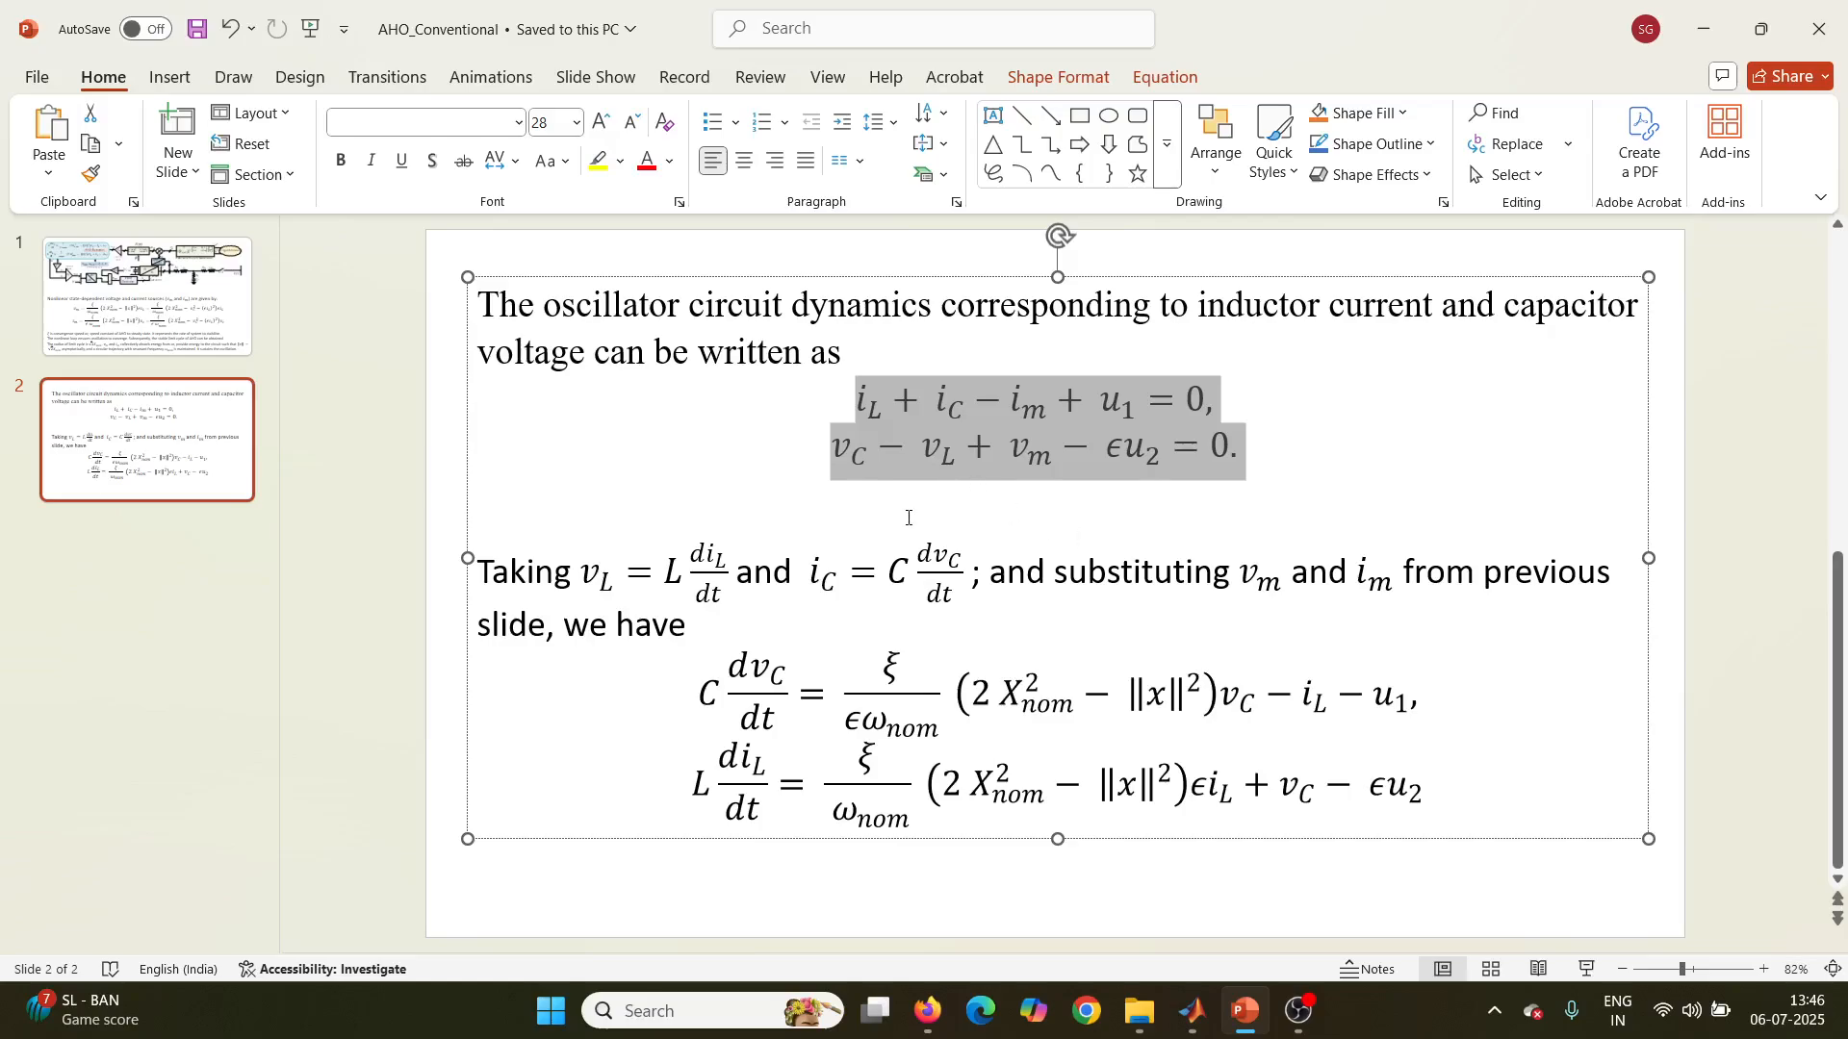
{"action": "left_click_drag", "start_coordinate": [705, 676], "coordinate": [1426, 789]}
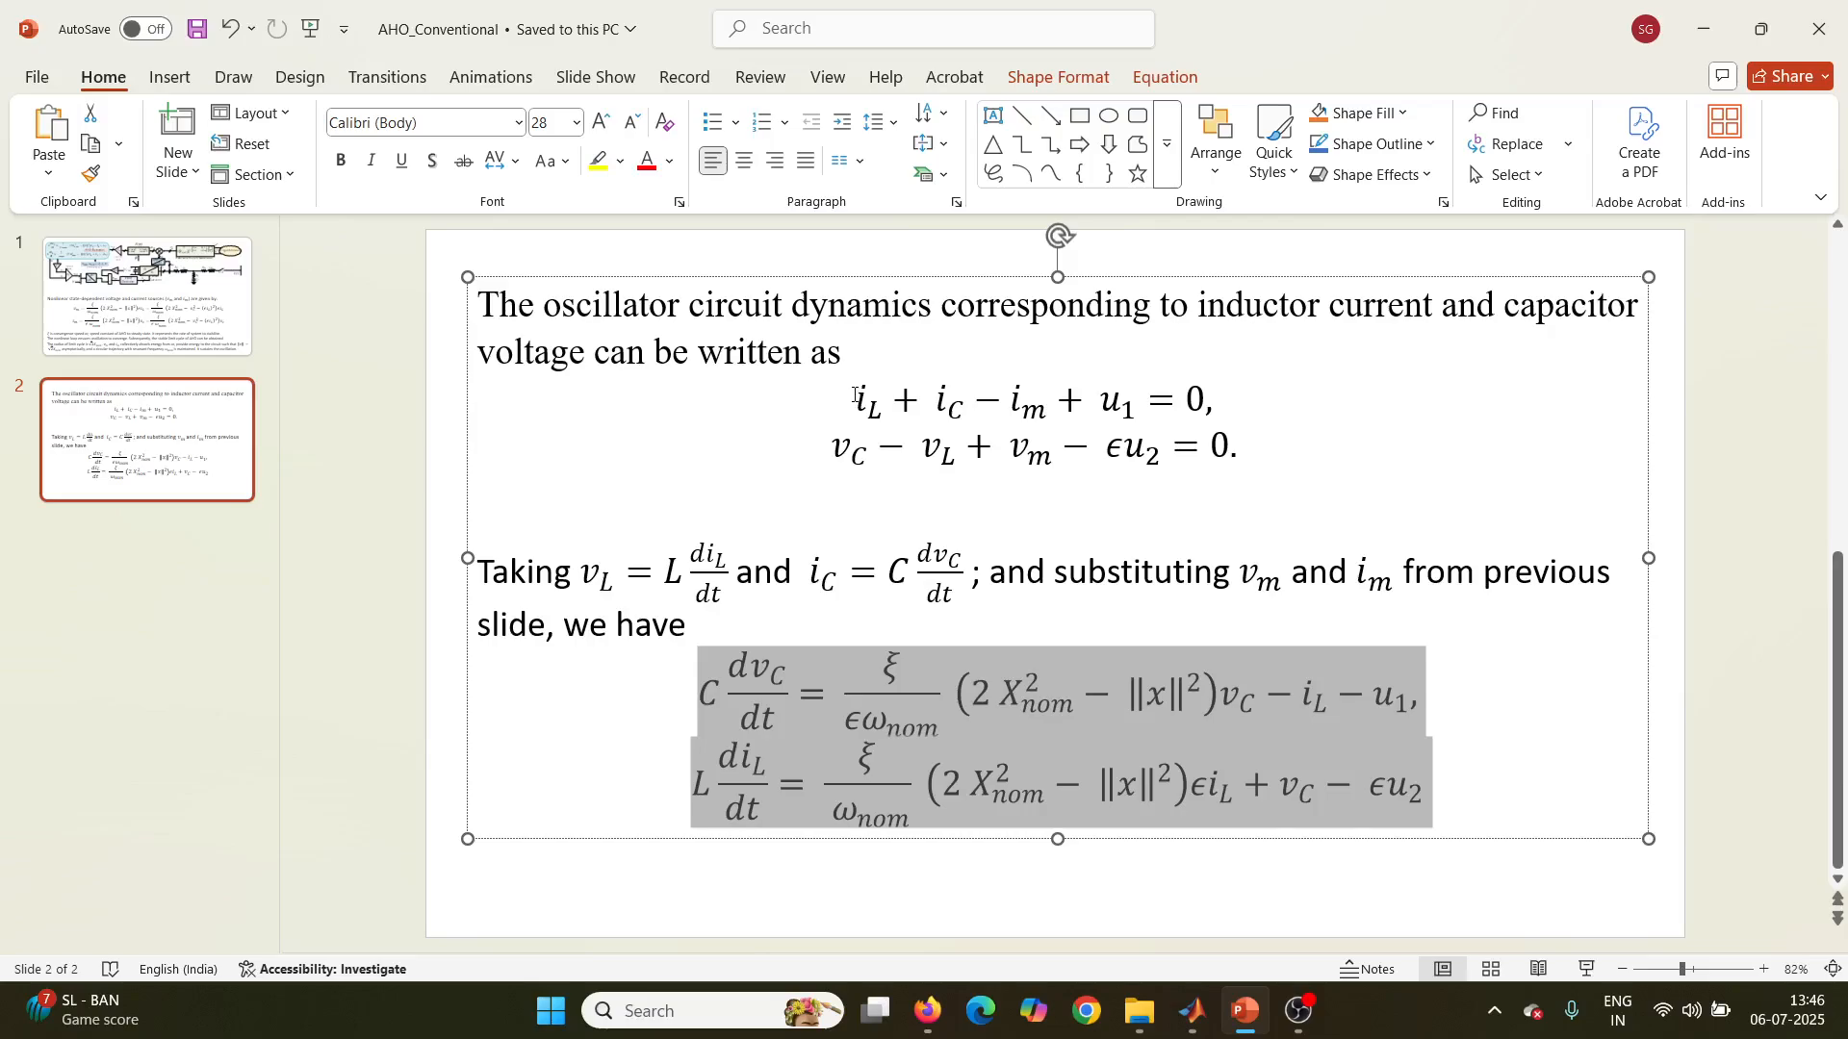
{"action": "left_click_drag", "start_coordinate": [854, 394], "coordinate": [1279, 470]}
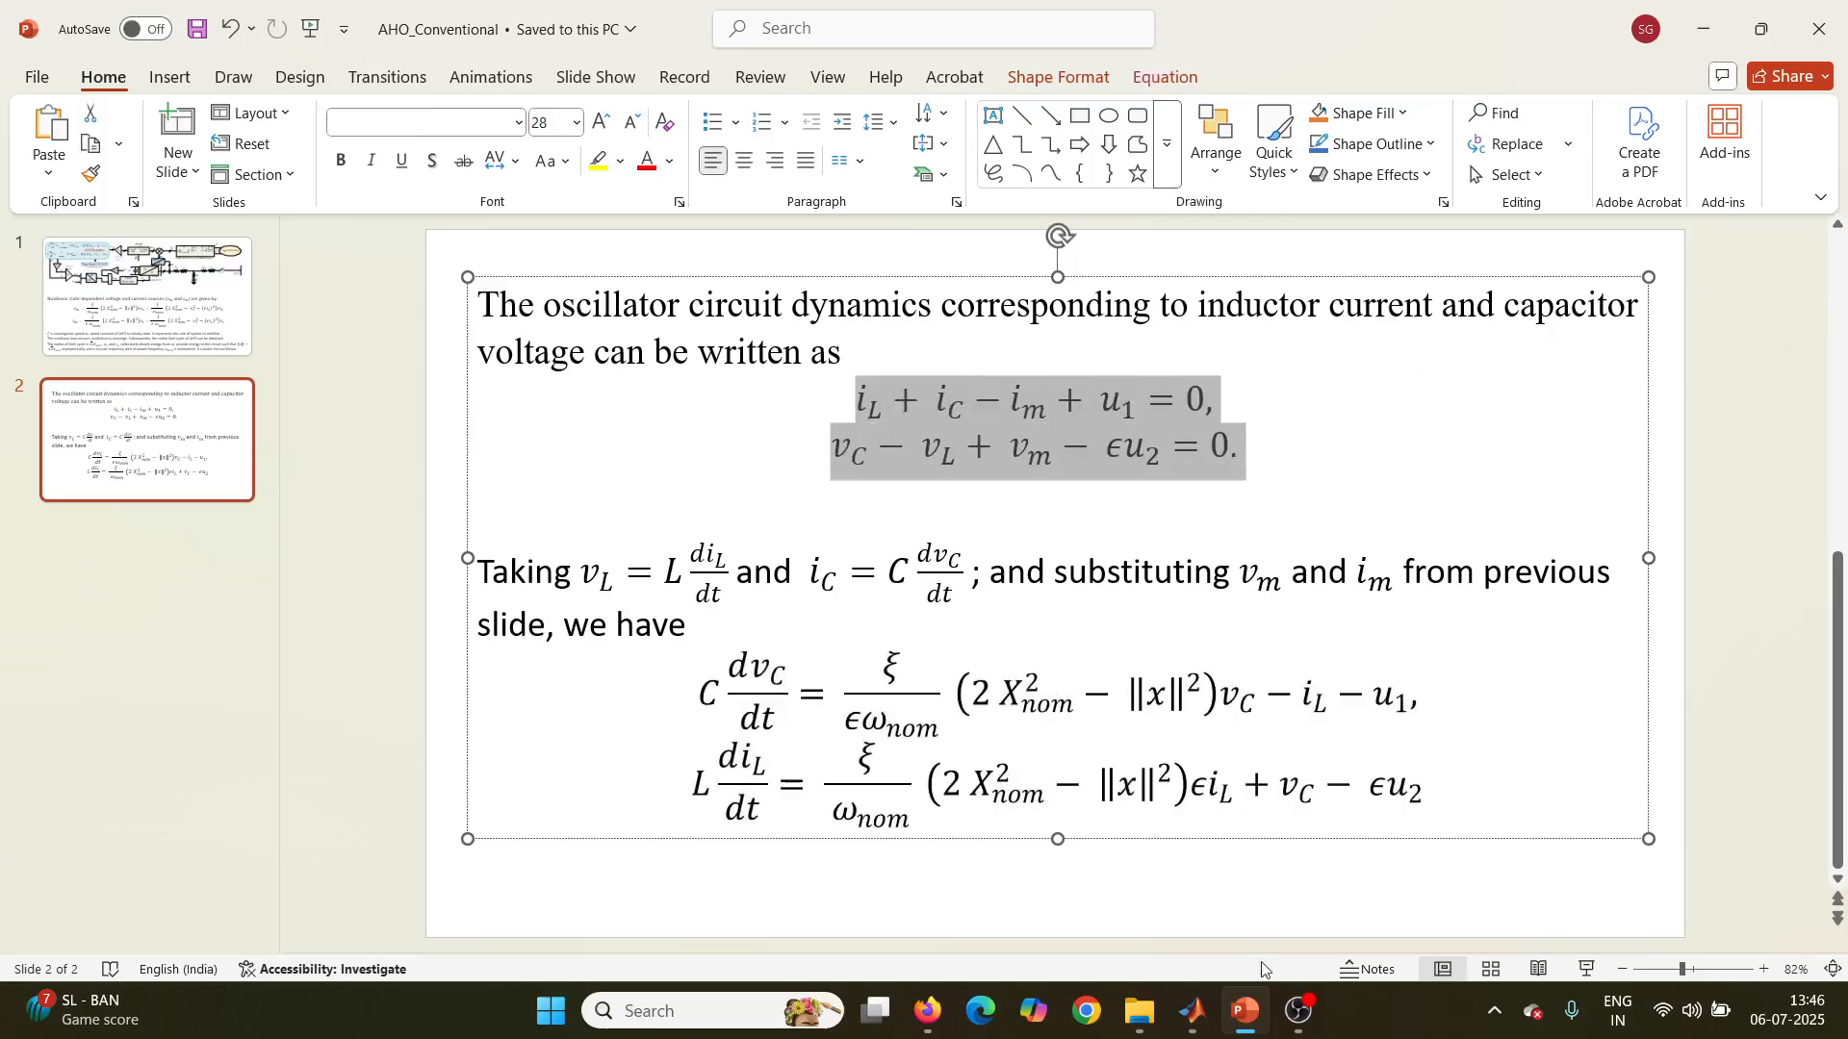
Step: Return to the Simulink model and highlight the blocks that compute vc, iL, vref_alpha and vref_beta
{"action": "mouse_move", "coordinate": [1194, 1018]}
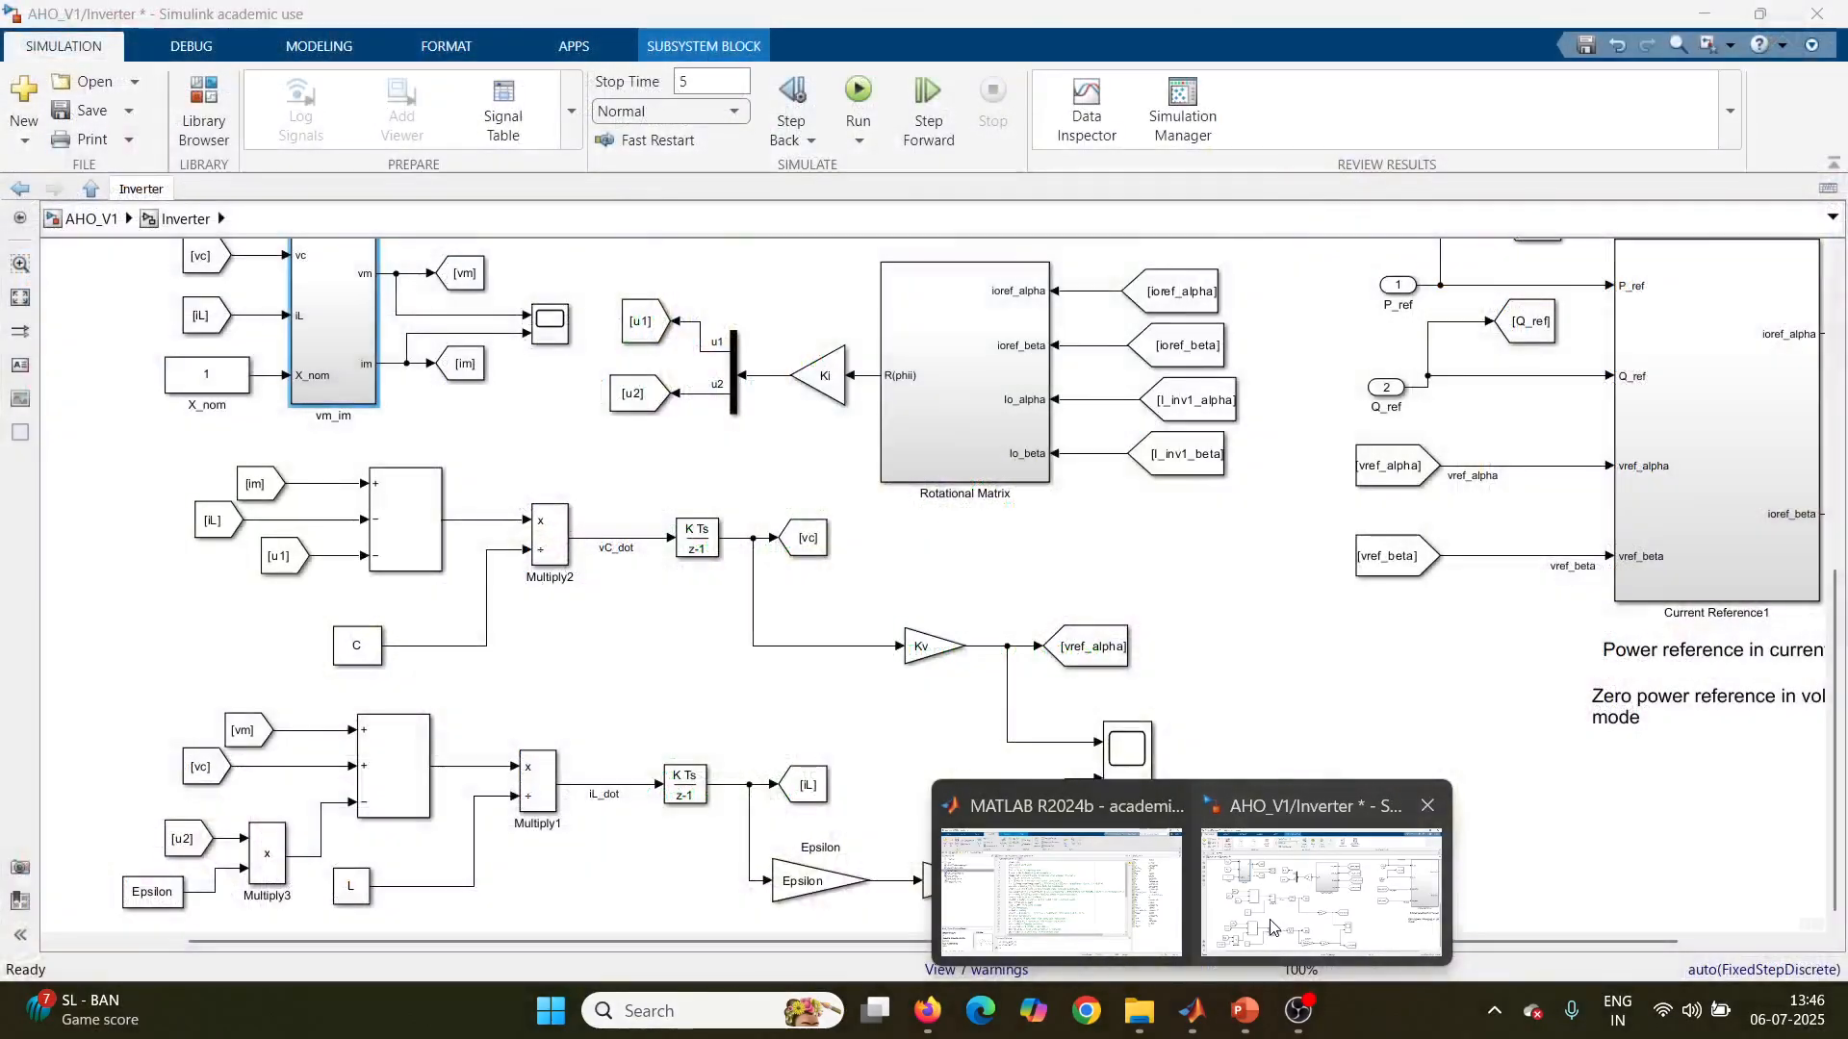
{"action": "left_click", "coordinate": [1270, 927]}
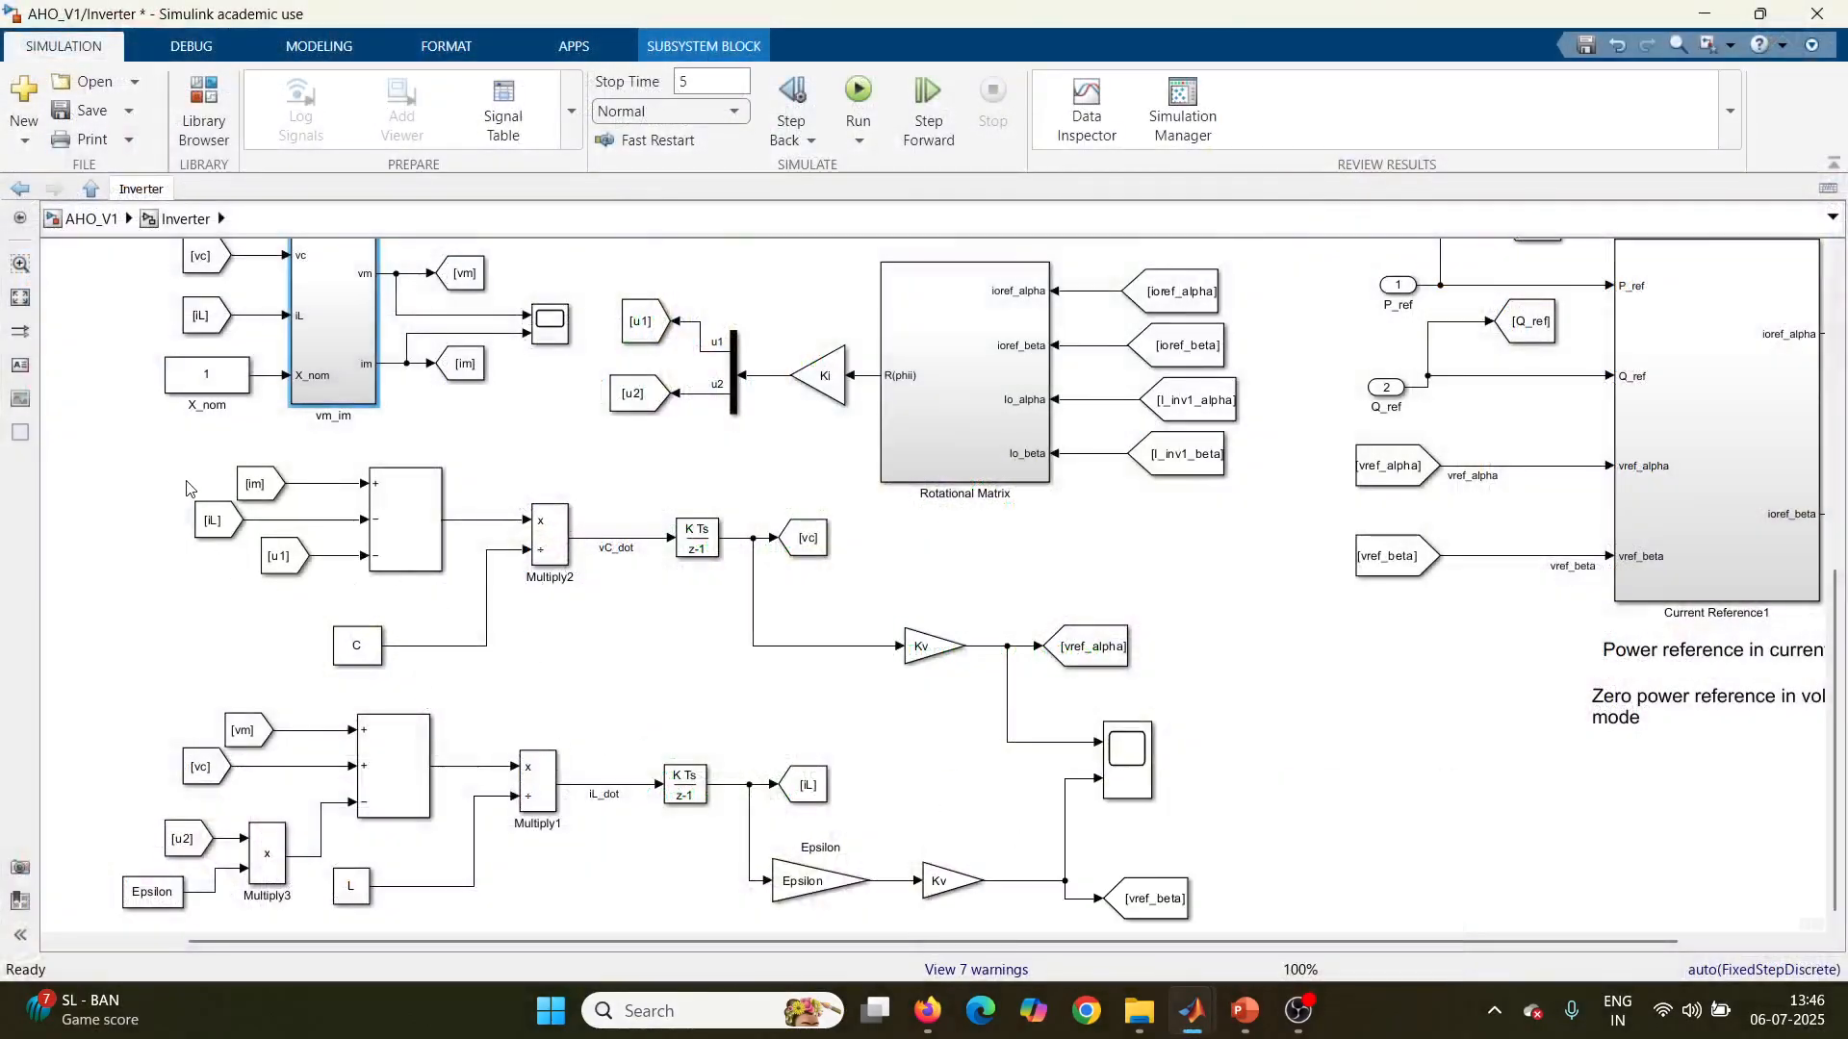
{"action": "left_click_drag", "start_coordinate": [66, 479], "coordinate": [1201, 917]}
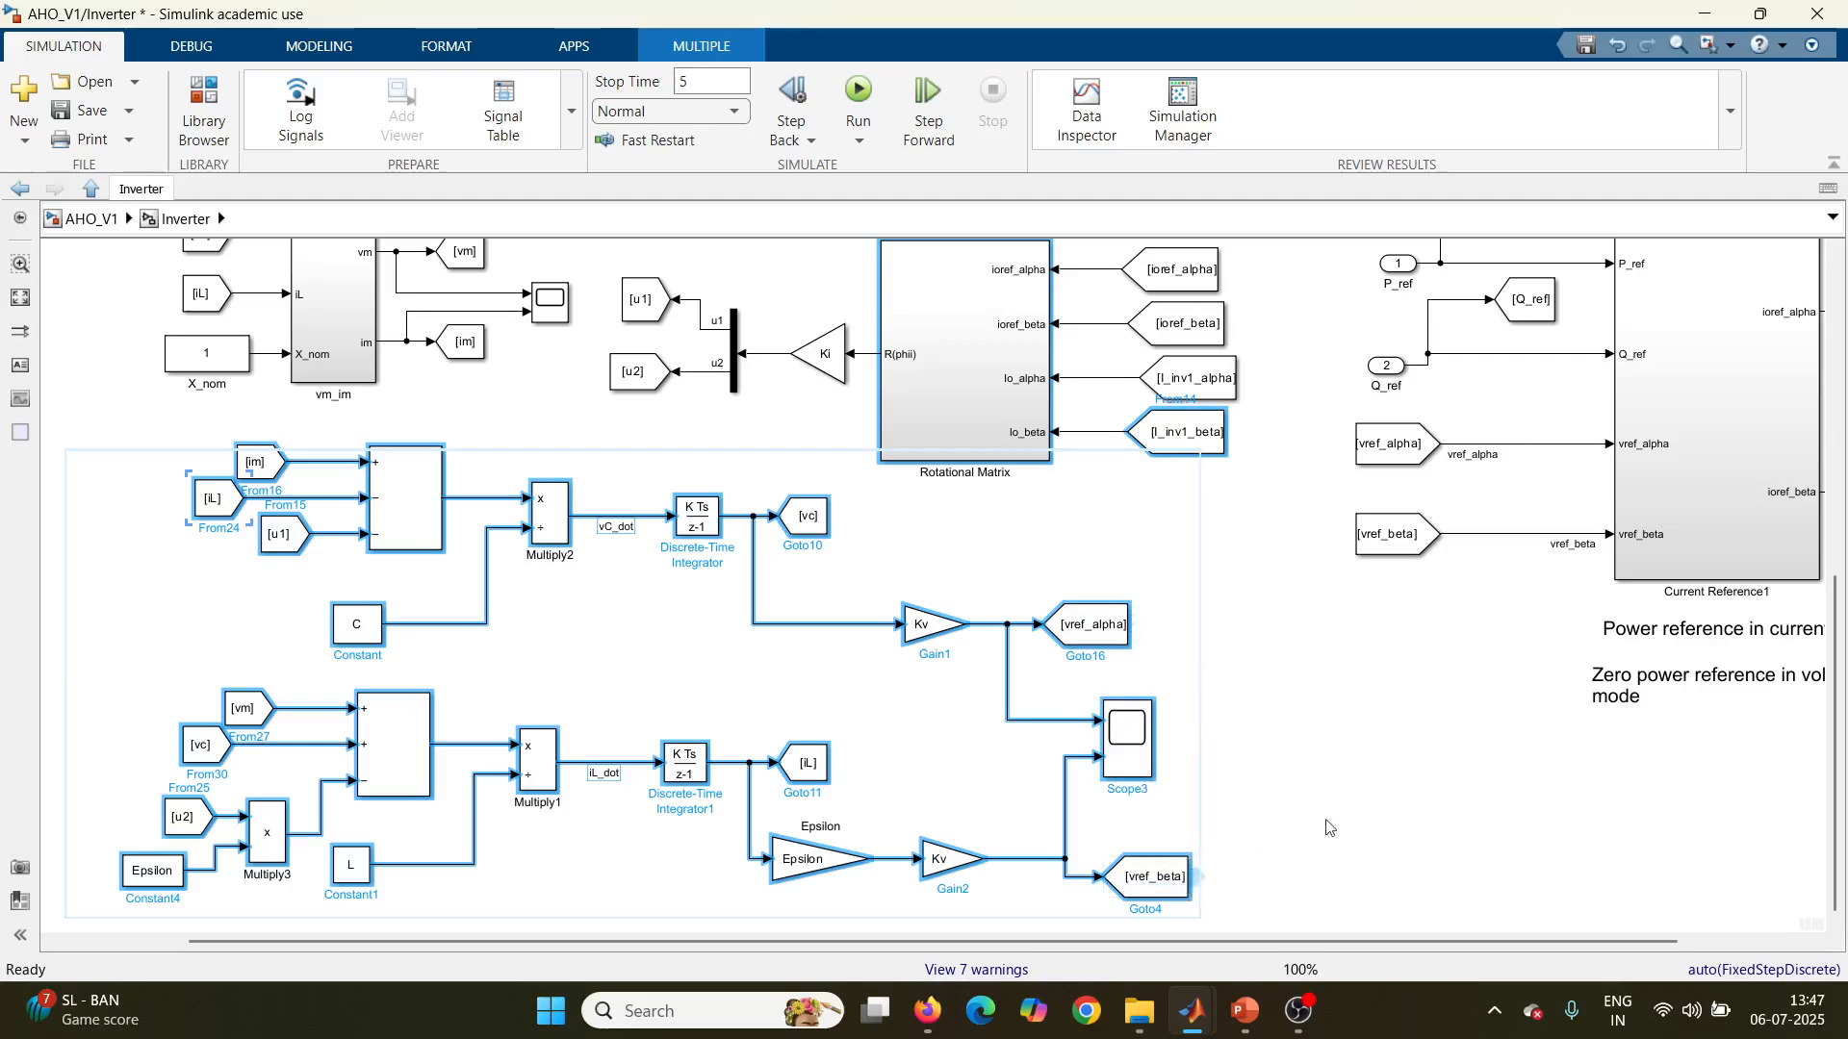
{"action": "left_click", "coordinate": [1328, 708]}
Step: Trace the P_ref and Q_ref inputs of Current Reference1 to their sources at the AHO_V1 top level, and reopen the Inverter subsystem
{"action": "left_click_drag", "start_coordinate": [1285, 942], "coordinate": [1412, 942]}
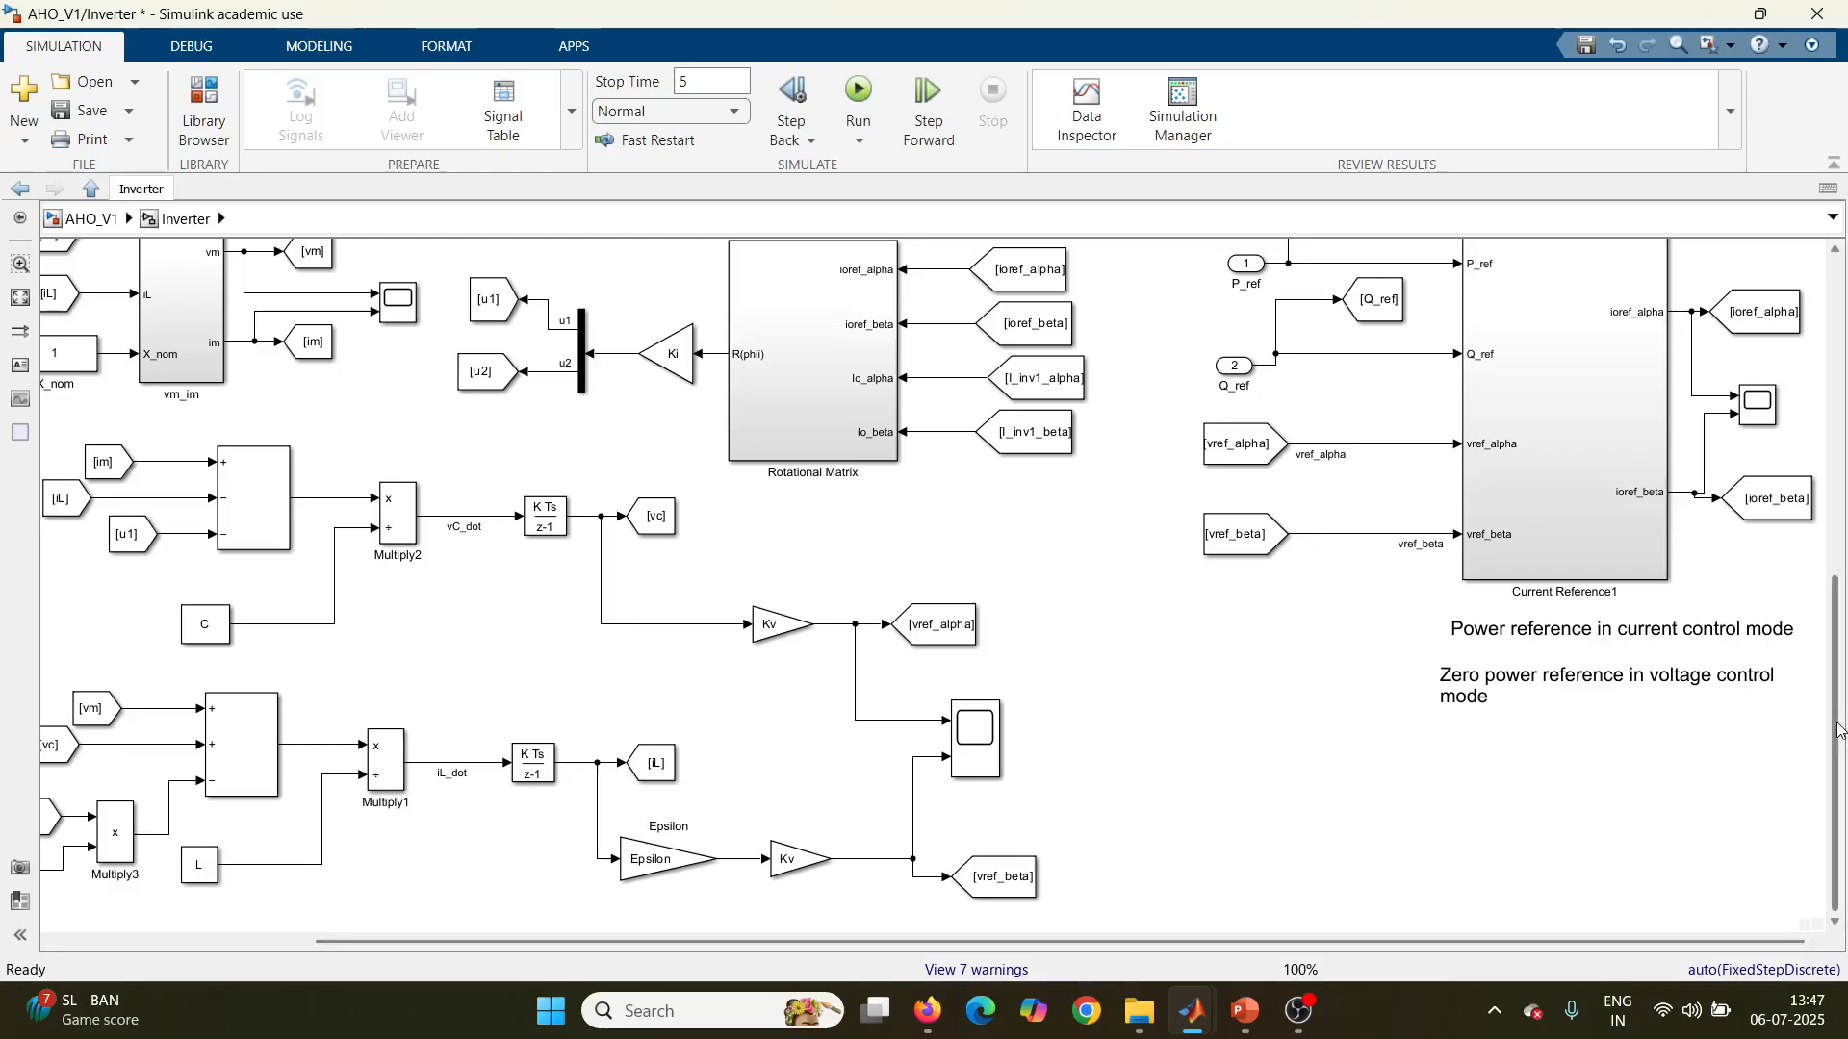
{"action": "scroll", "coordinate": [1295, 633], "scroll_direction": "up", "scroll_amount": 3}
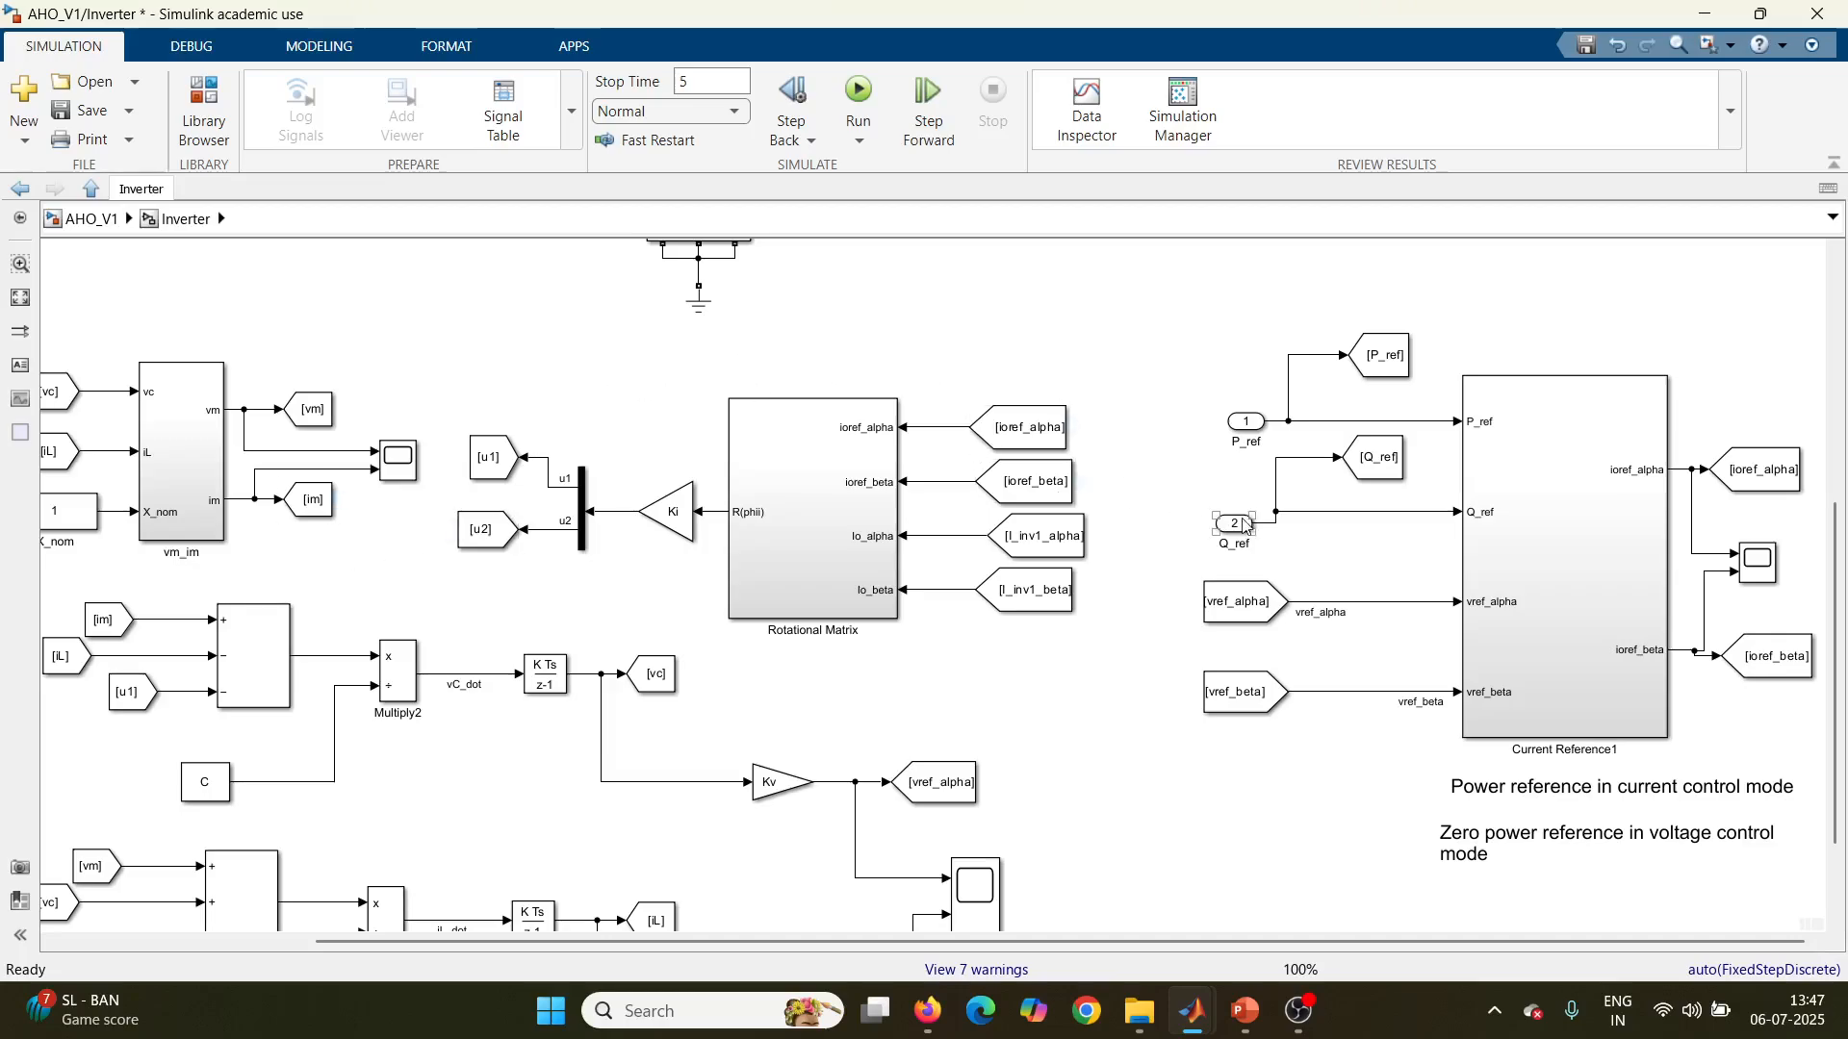
{"action": "left_click", "coordinate": [1247, 524]}
{"action": "left_click_drag", "start_coordinate": [1242, 527], "coordinate": [1240, 523]}
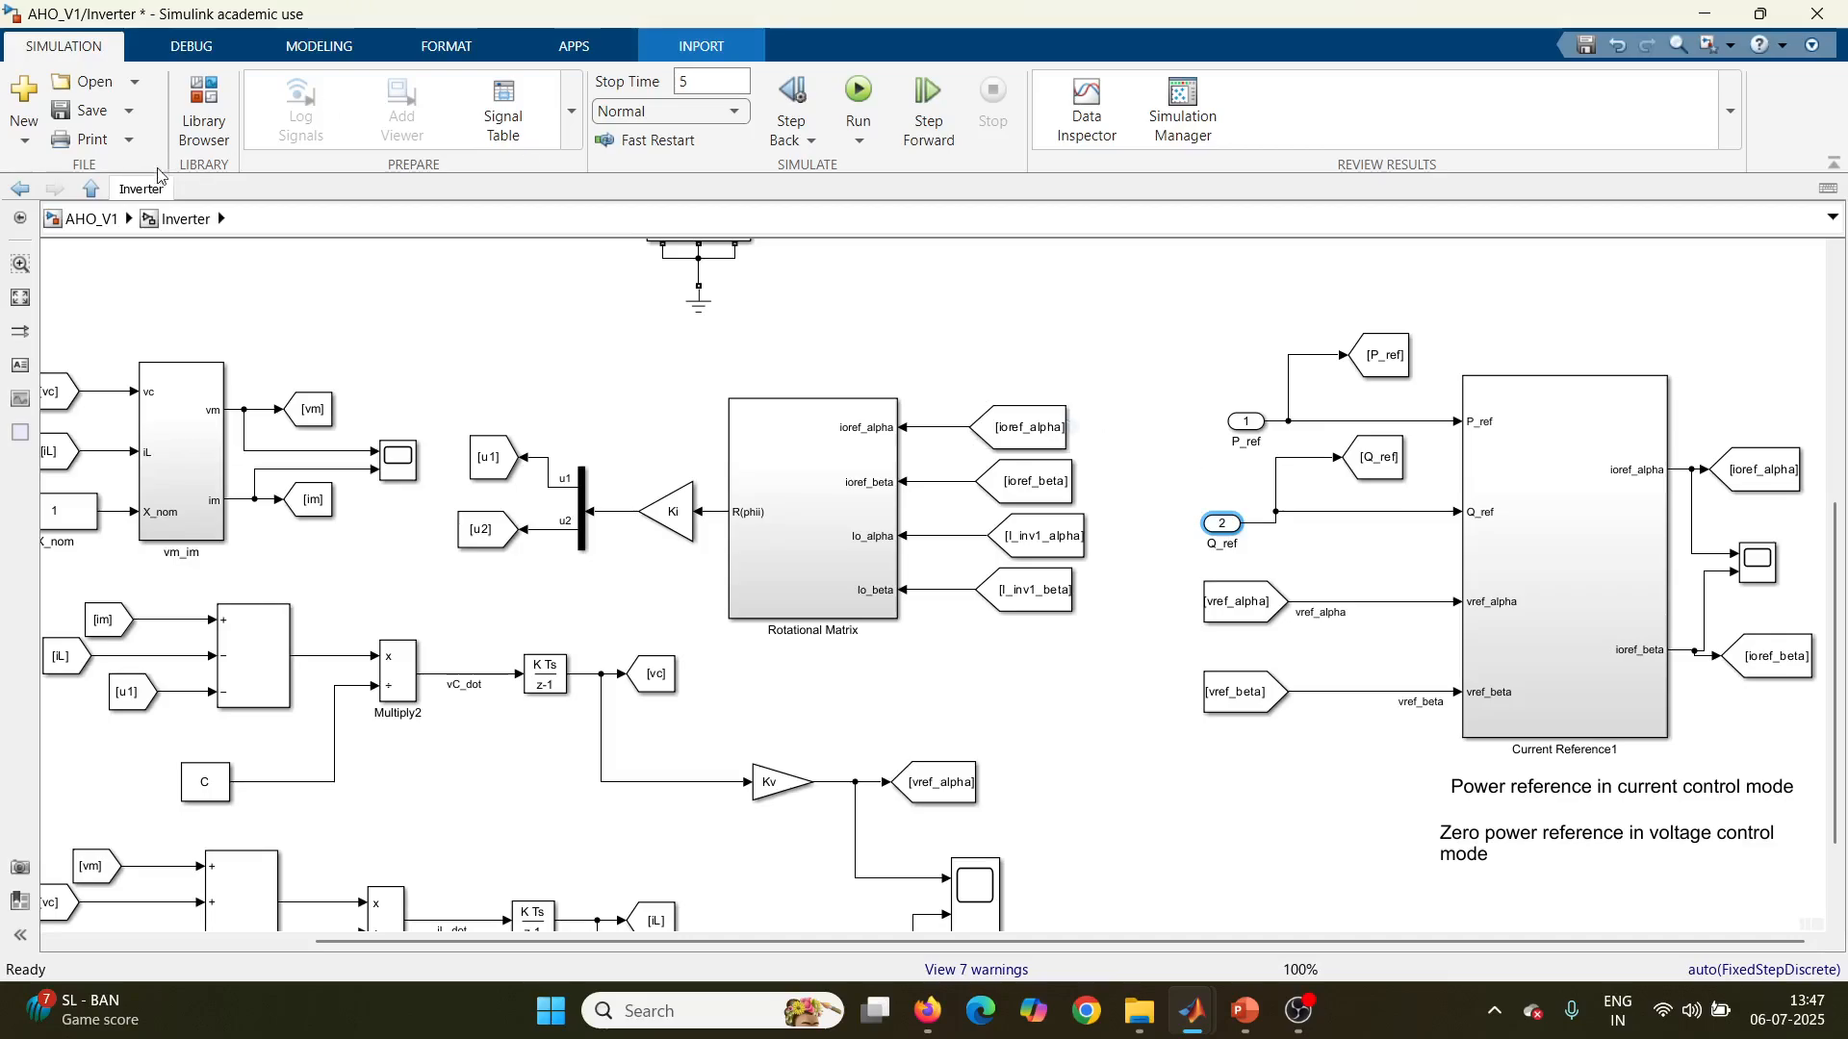
{"action": "left_click", "coordinate": [92, 219]}
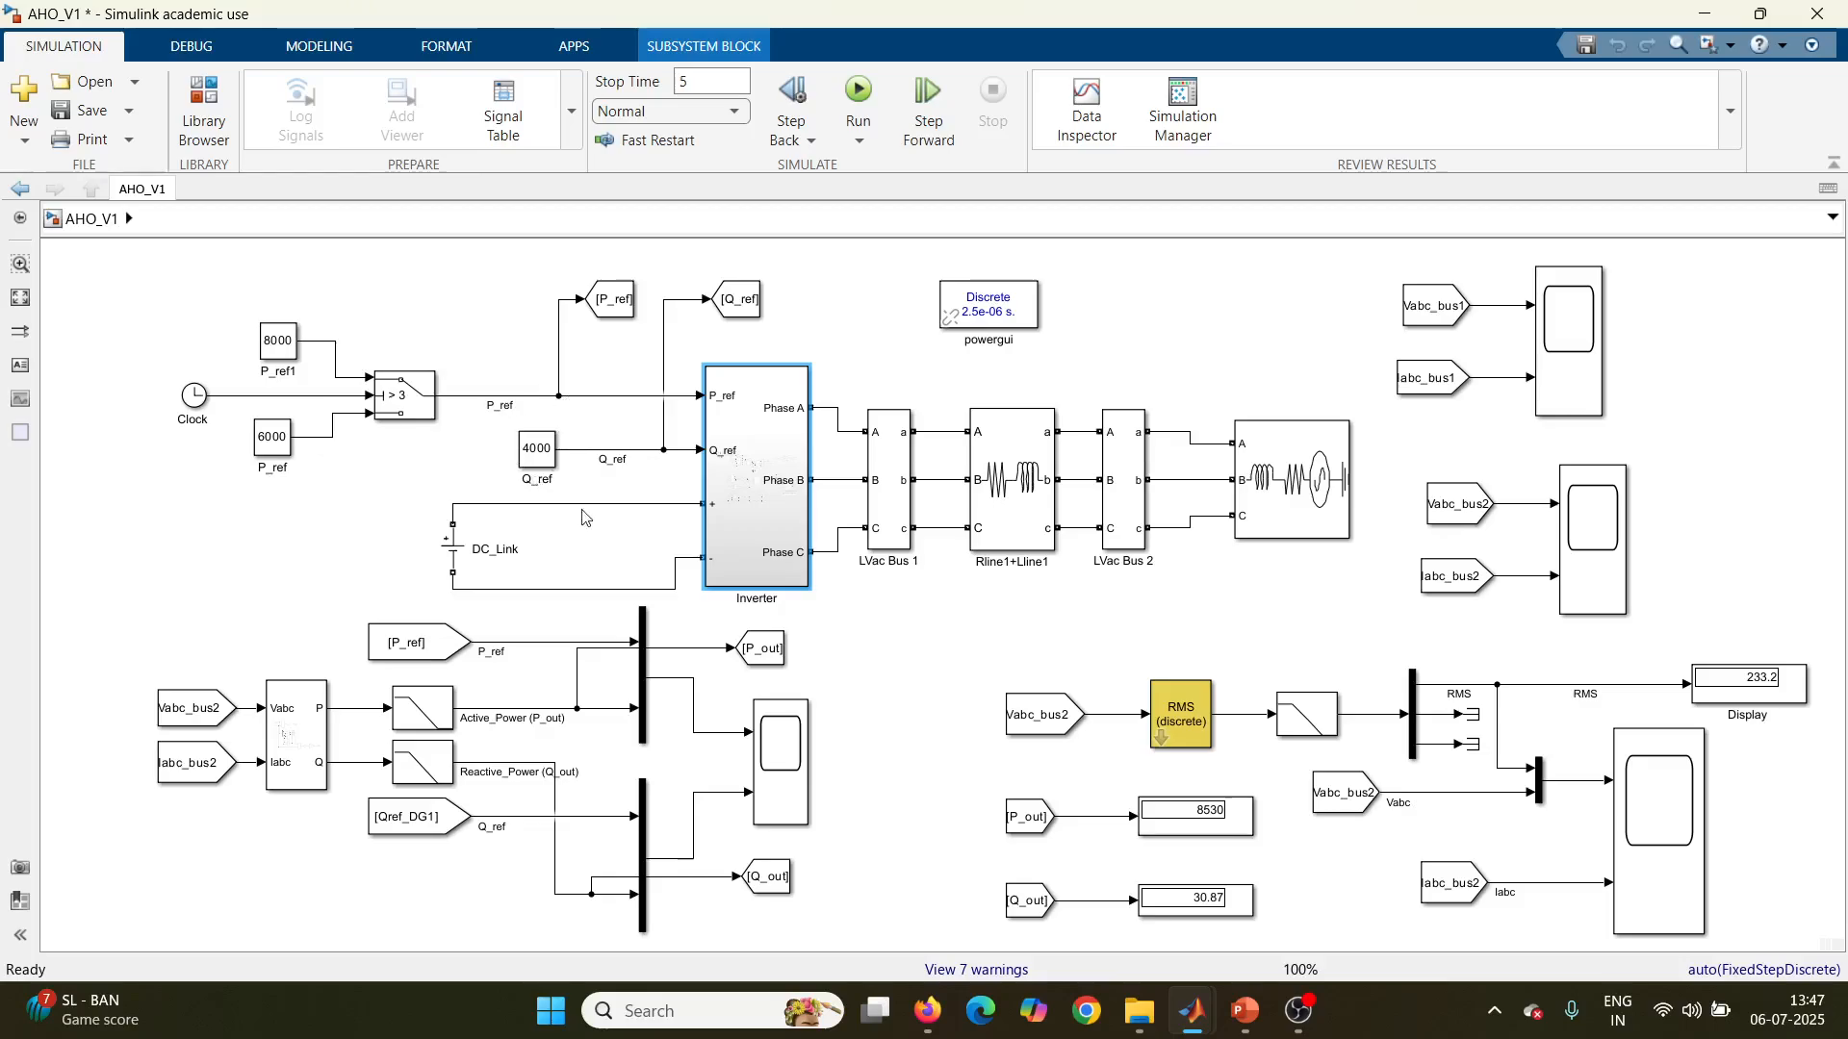
{"action": "double_click", "coordinate": [783, 536]}
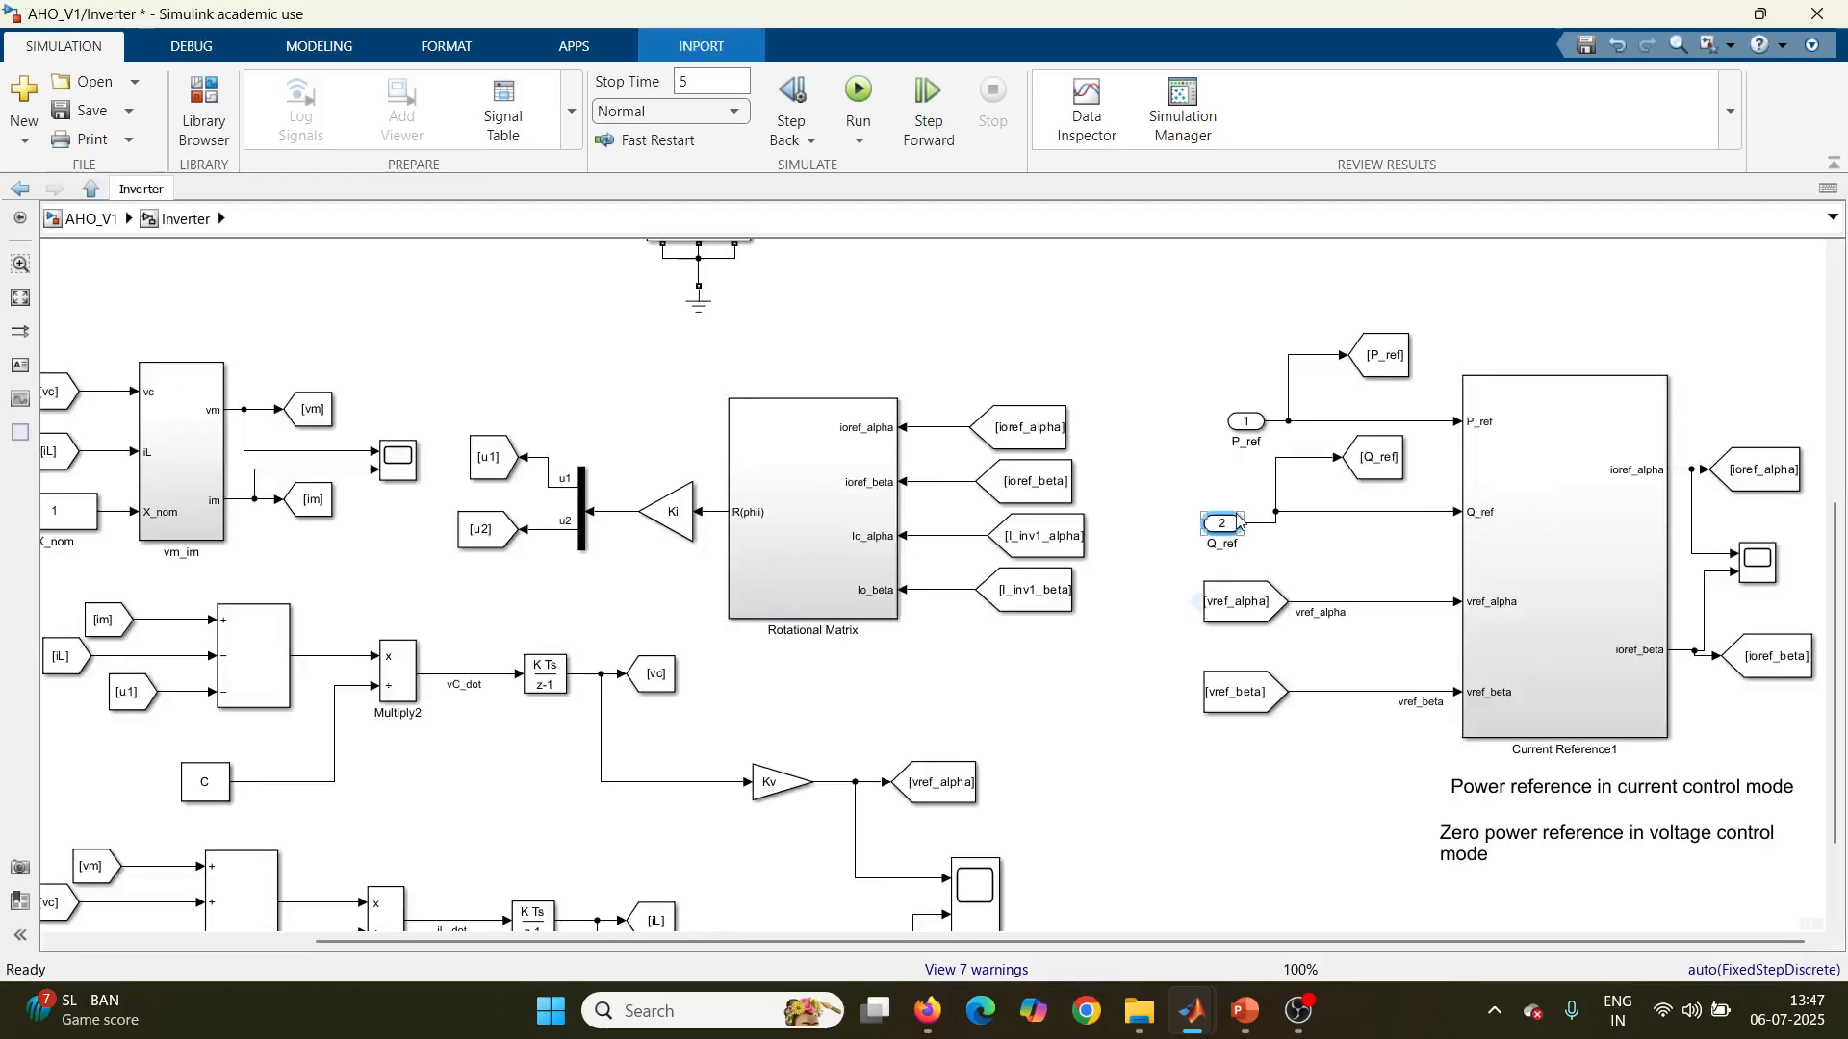
Step: Open the Current Reference1 subsystem and examine its full ioref_alpha and ioref_beta calculation
{"action": "left_click", "coordinate": [1530, 607]}
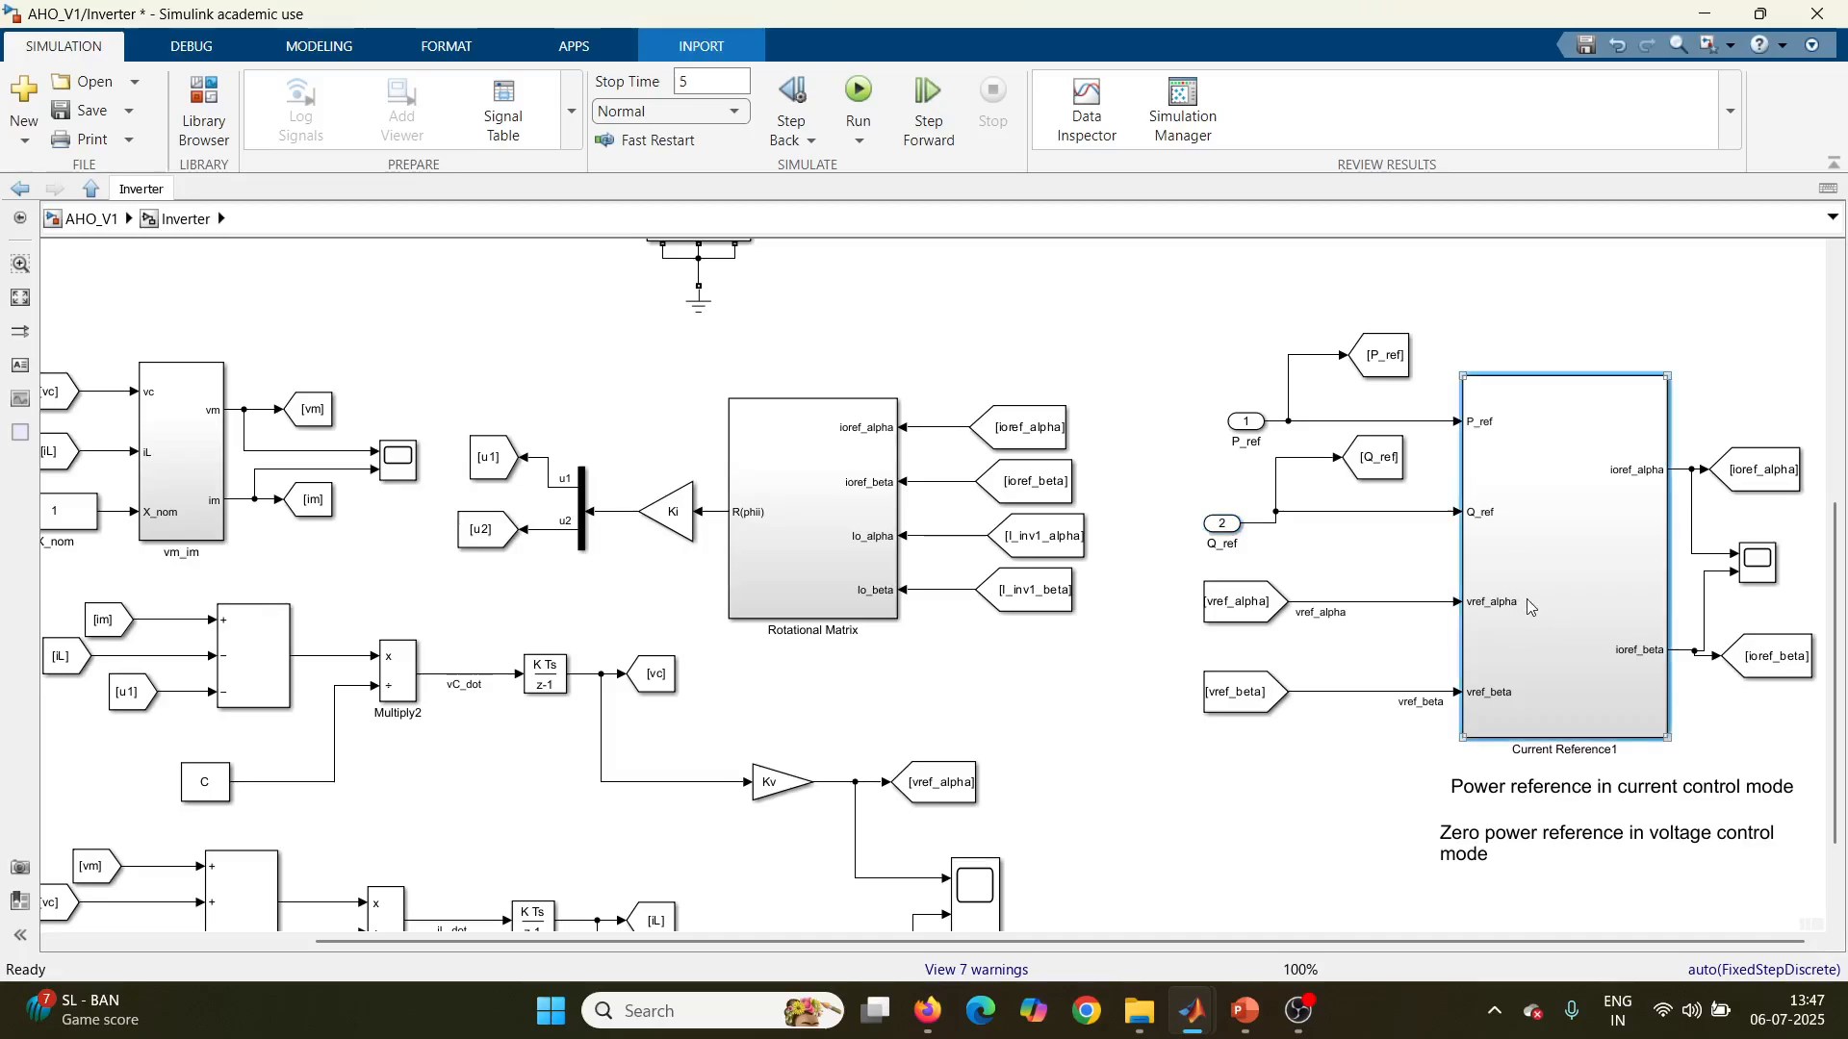
{"action": "double_click", "coordinate": [1581, 608]}
{"action": "scroll", "coordinate": [1102, 577], "scroll_direction": "down", "scroll_amount": 3}
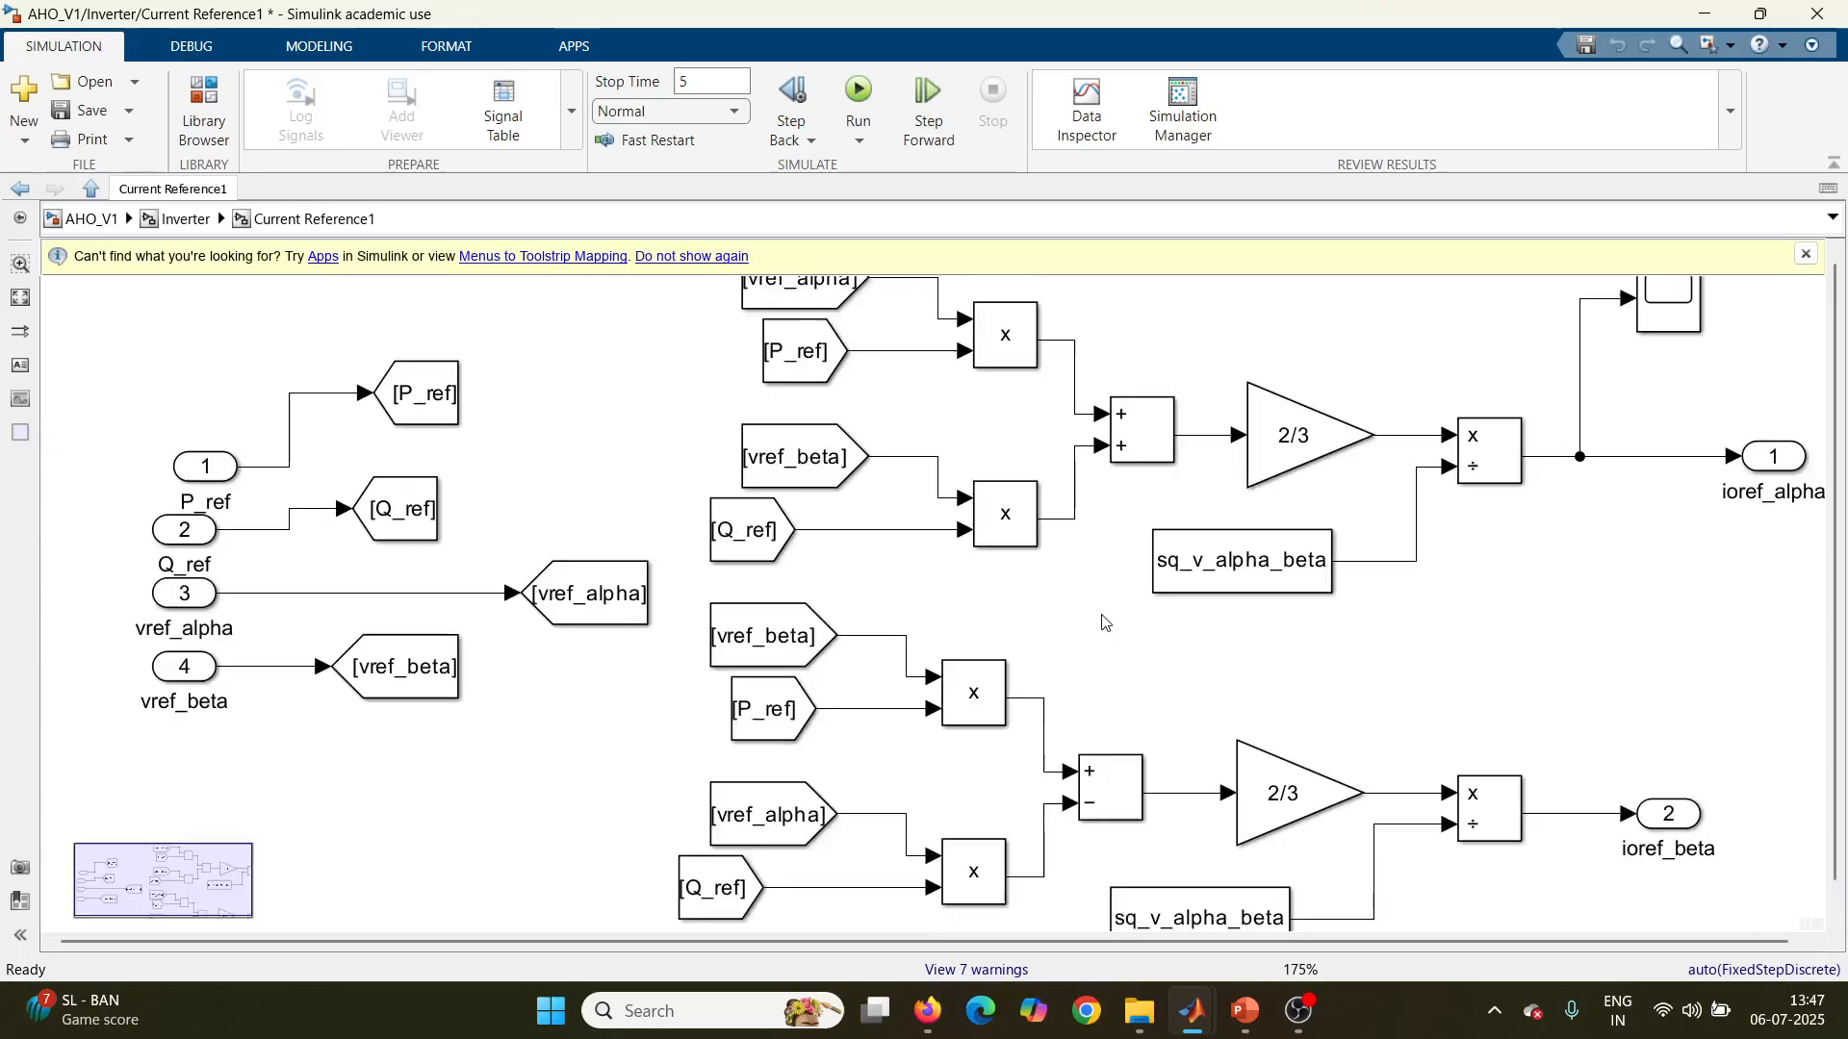
{"action": "scroll", "coordinate": [1102, 627], "scroll_direction": "down", "scroll_amount": 1}
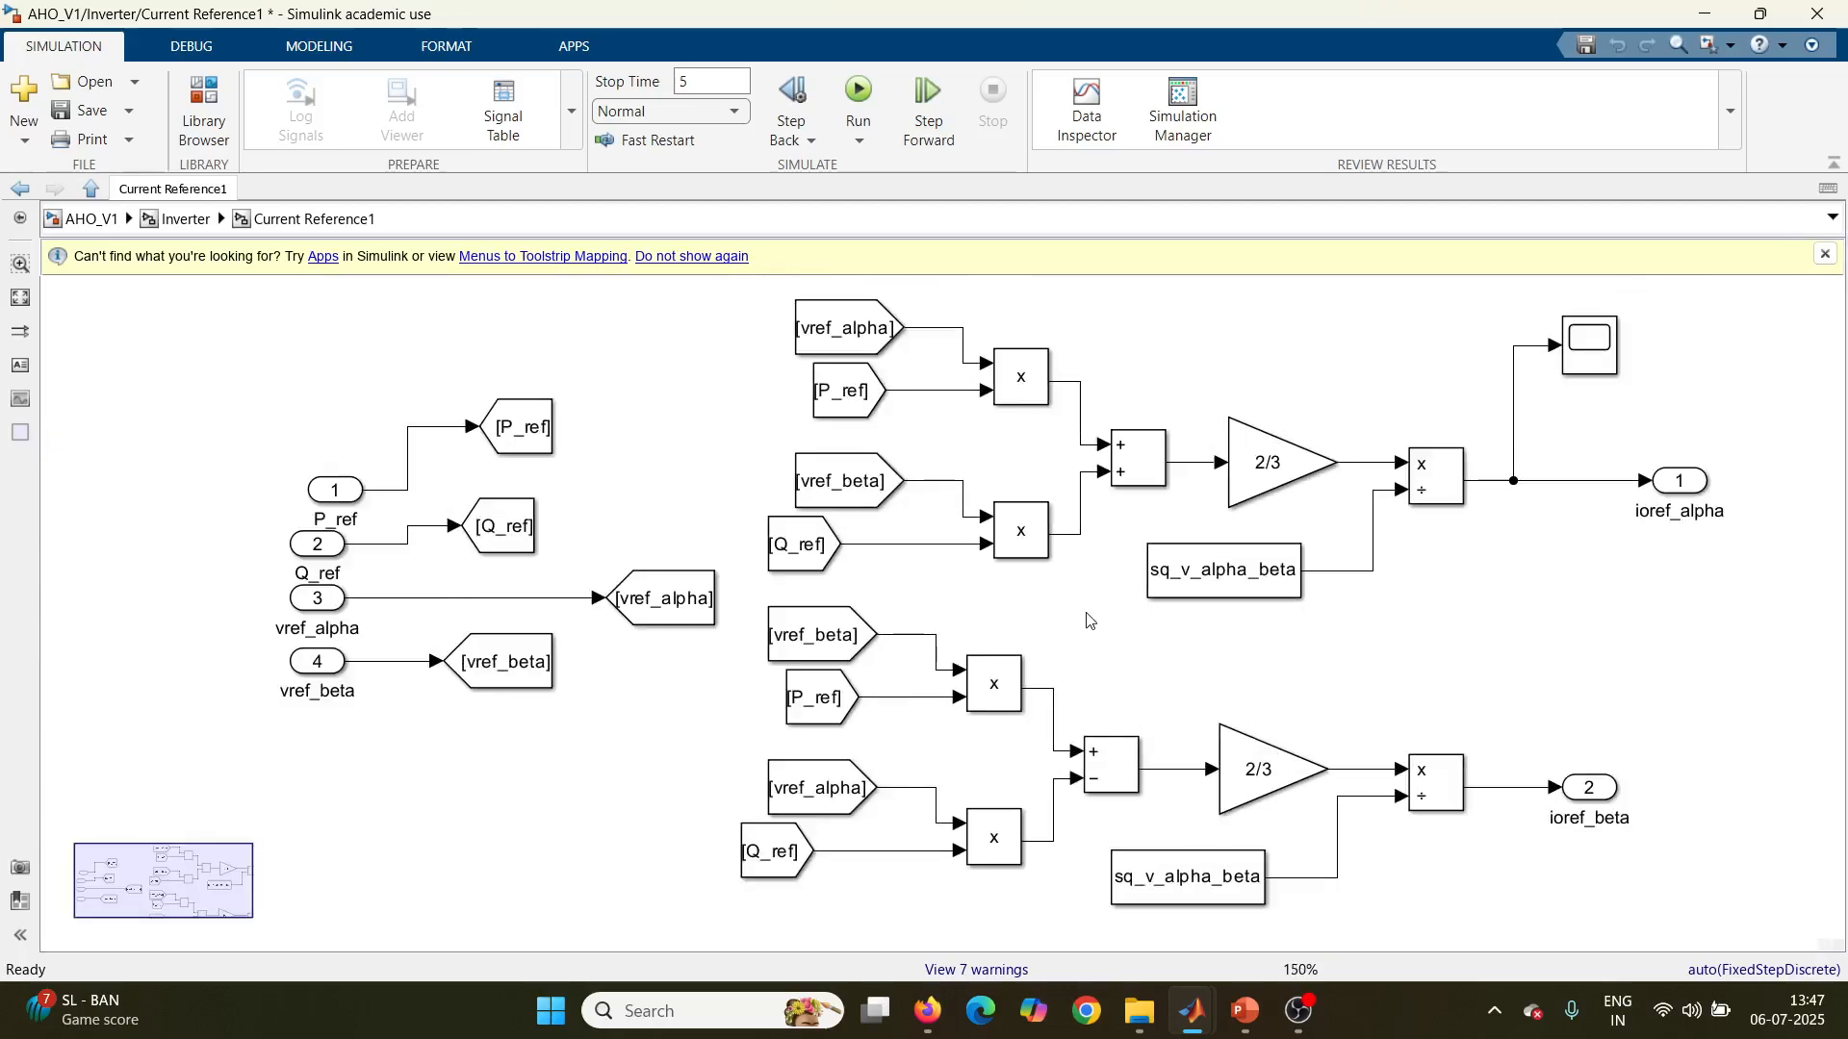
{"action": "scroll", "coordinate": [1087, 620], "scroll_direction": "down", "scroll_amount": 1}
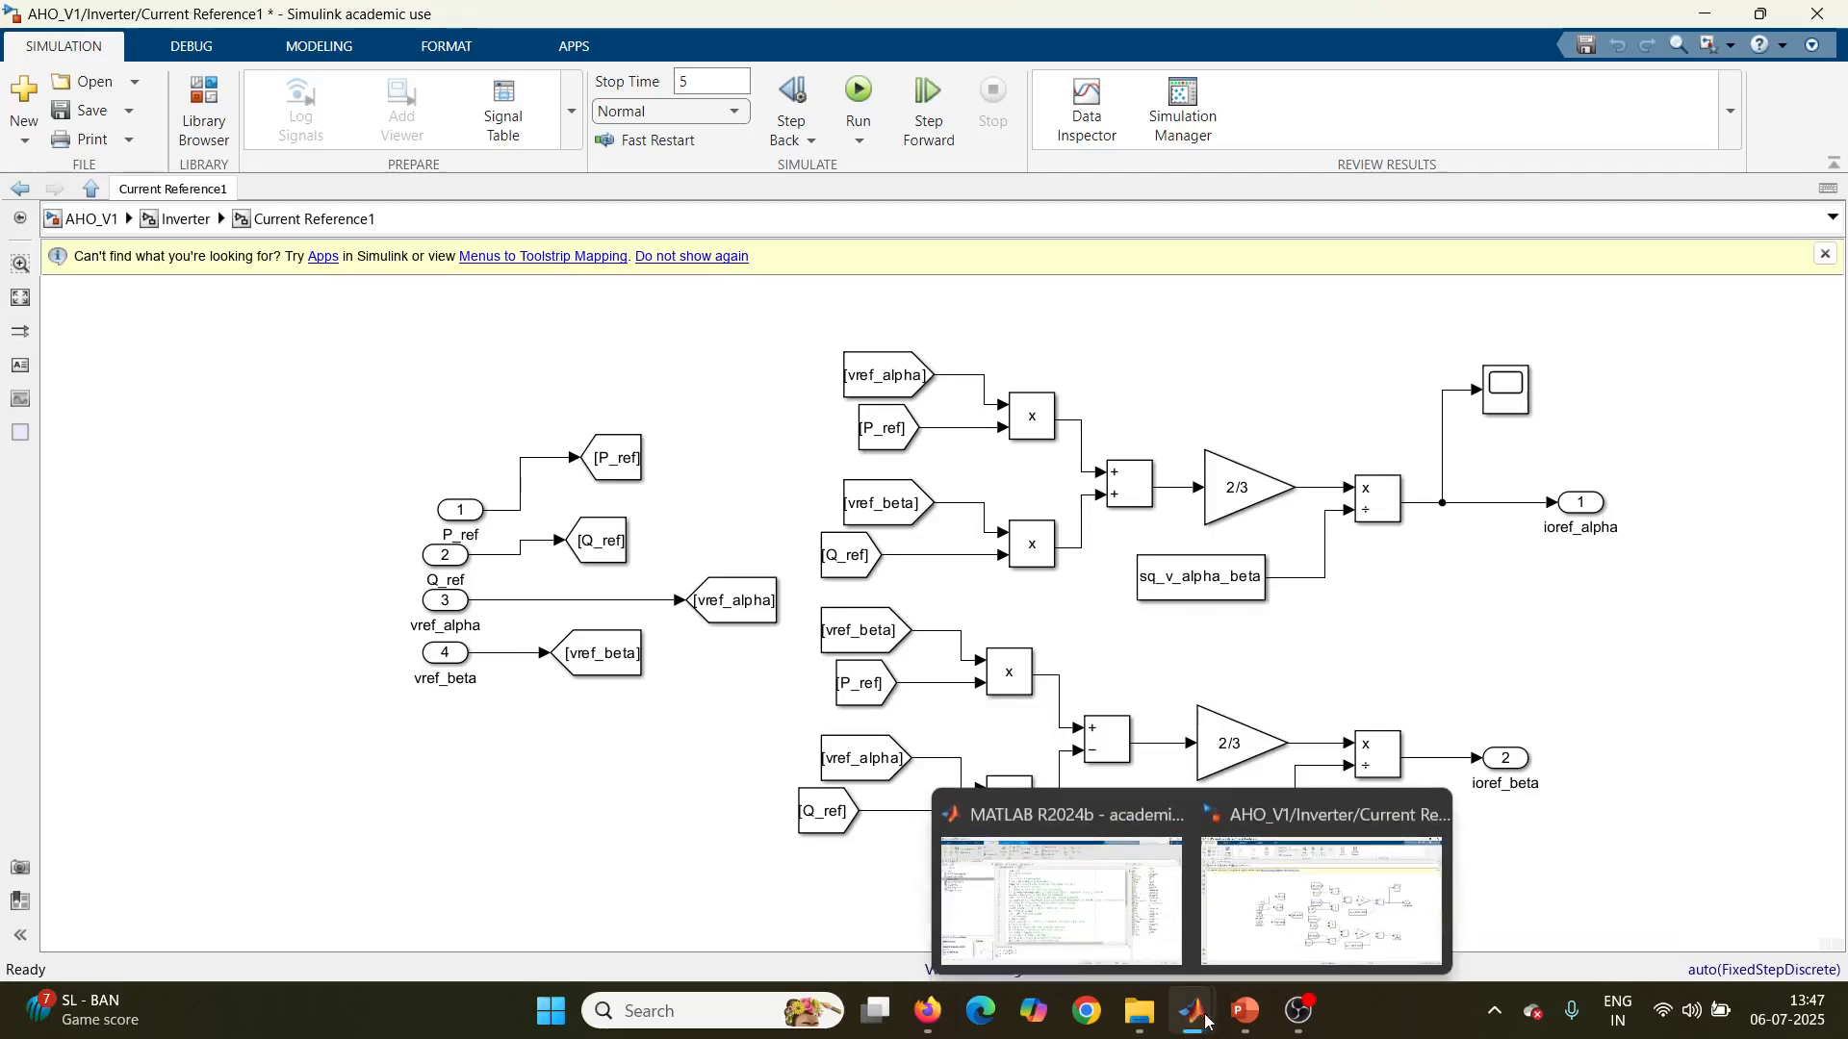
Step: Switch to PowerPoint, show the Reference Current Generation block on slide 1, and return to the Current Reference1 subsystem in Simulink
{"action": "left_click", "coordinate": [1251, 1024]}
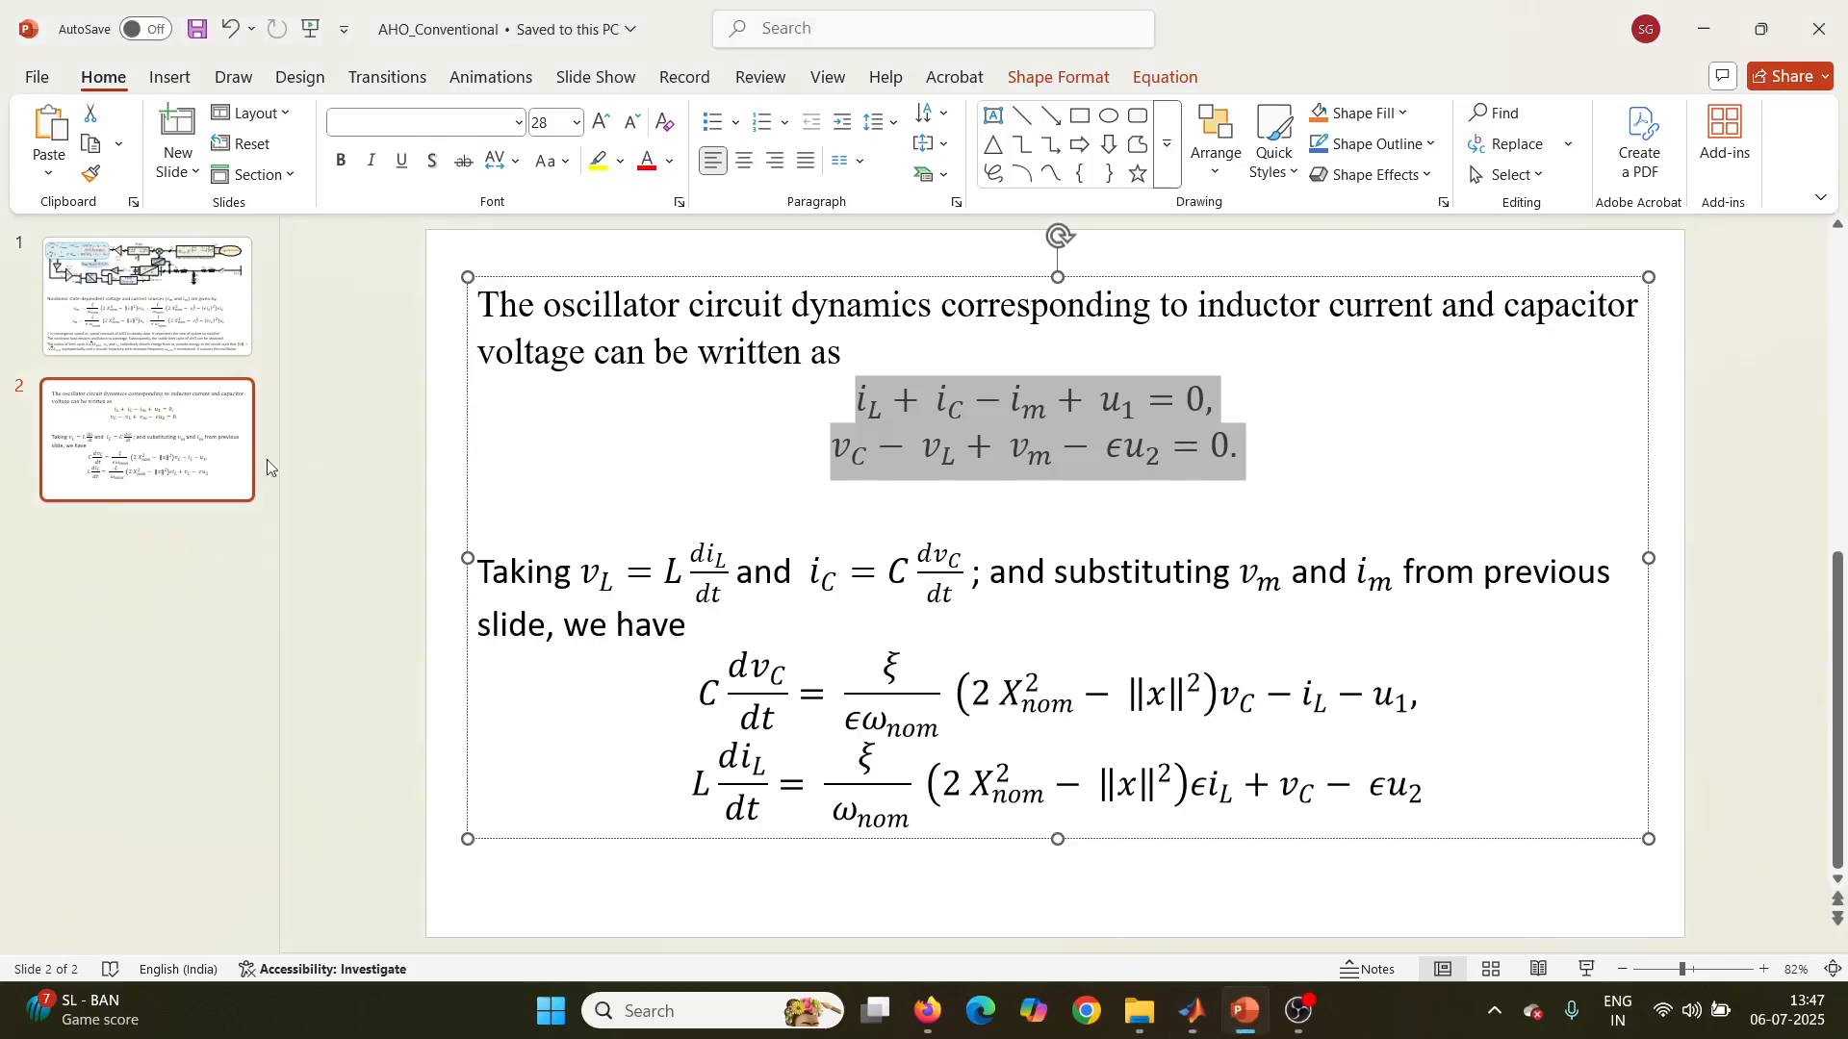
{"action": "left_click", "coordinate": [178, 342]}
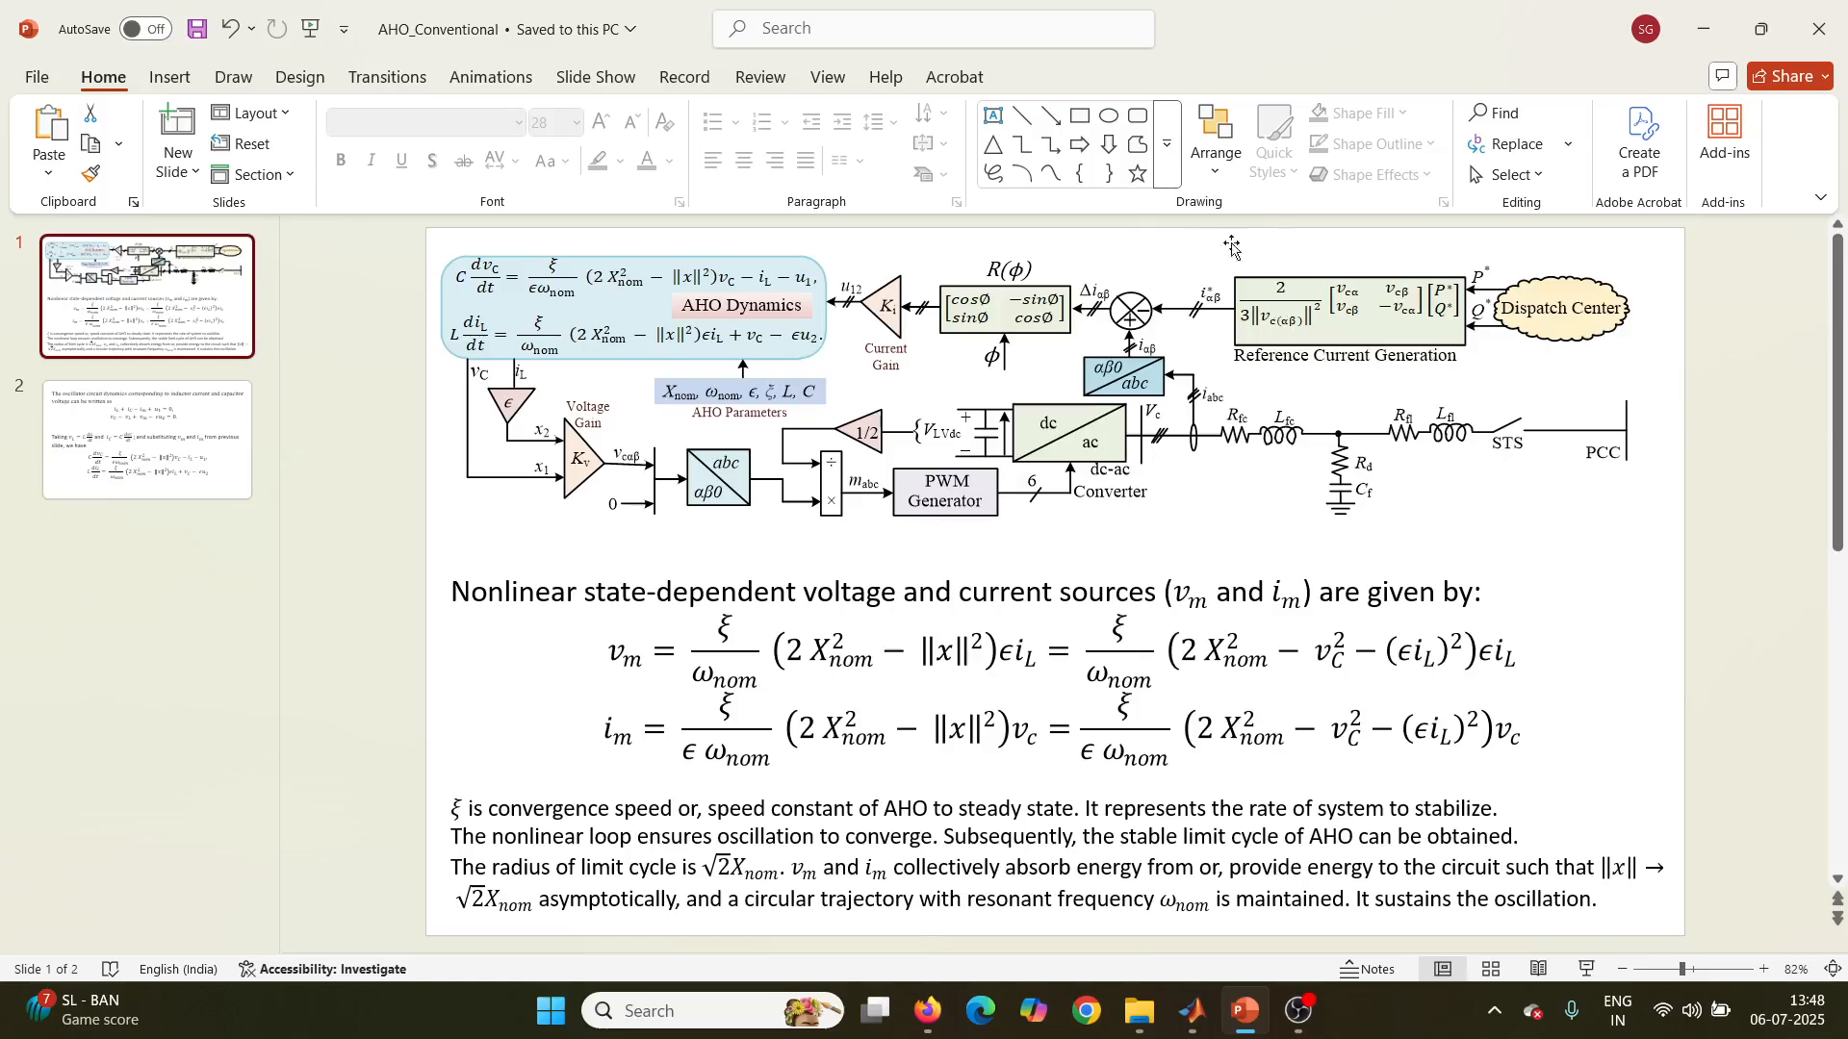
{"action": "left_click", "coordinate": [1732, 393]}
{"action": "left_click_drag", "start_coordinate": [1730, 388], "coordinate": [1201, 232]}
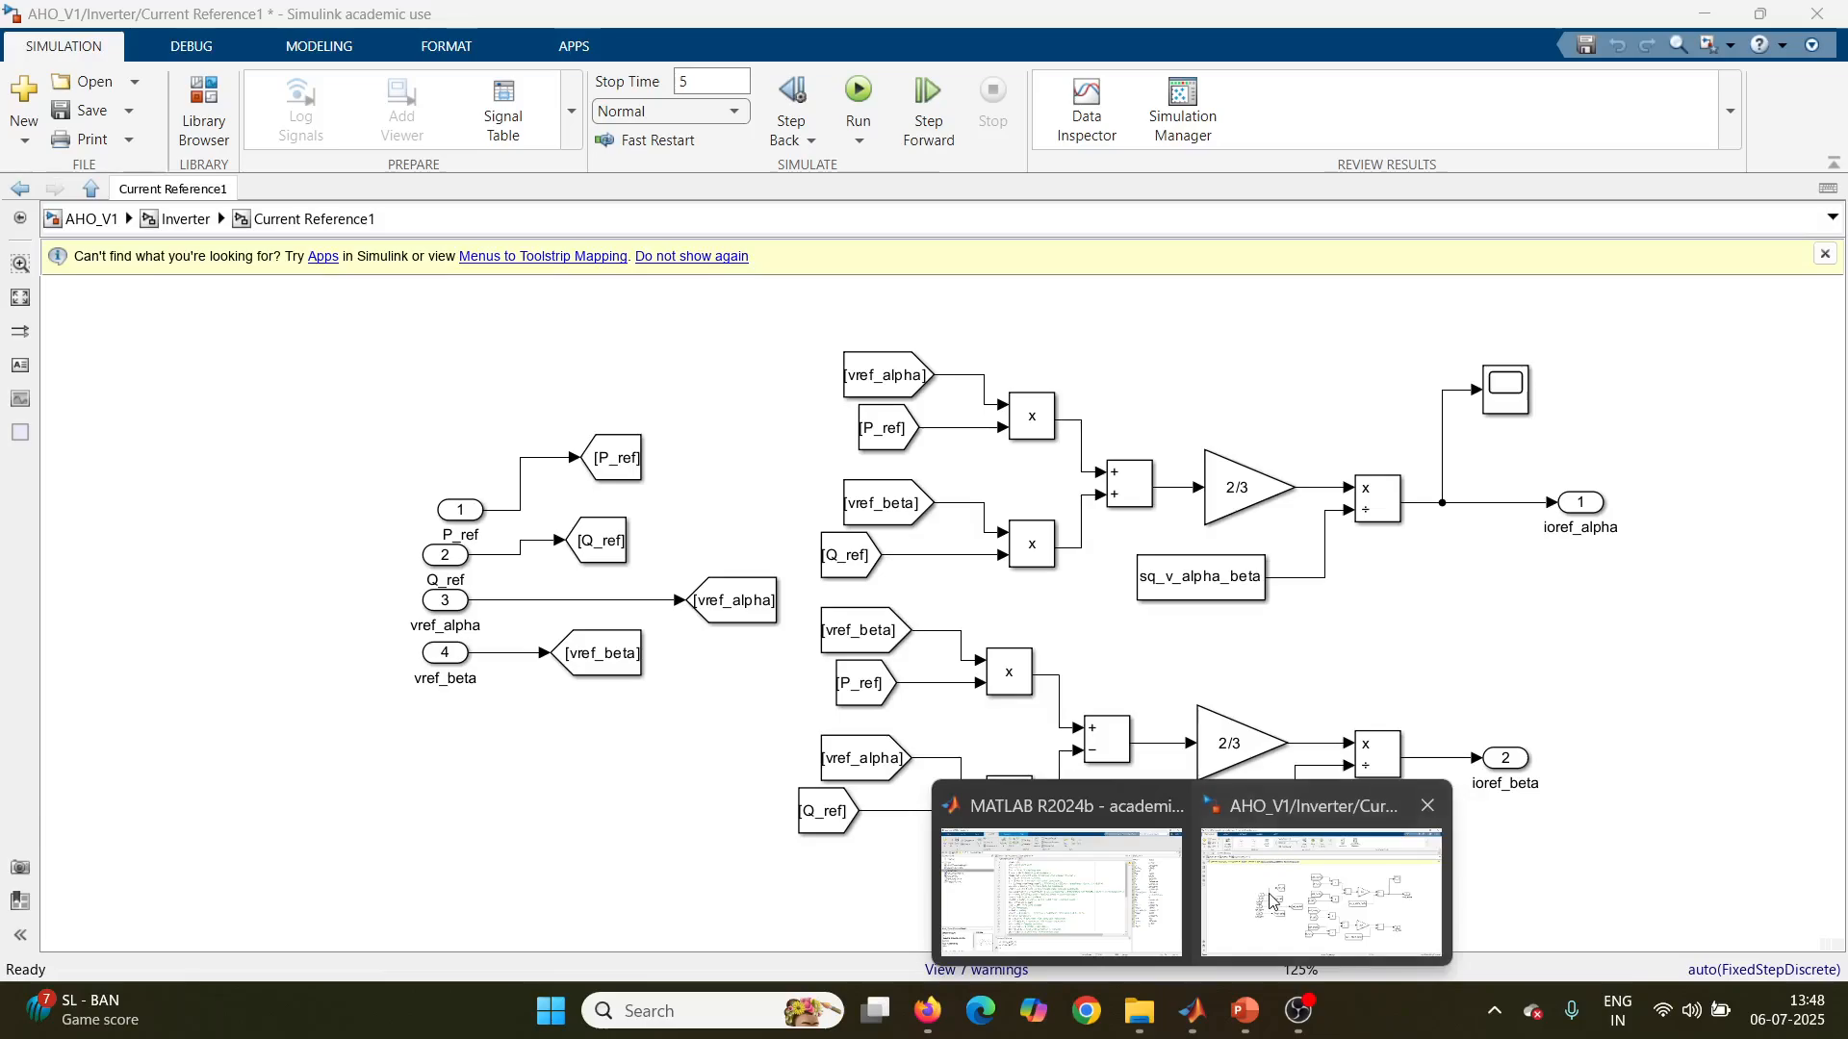
{"action": "left_click", "coordinate": [1338, 875]}
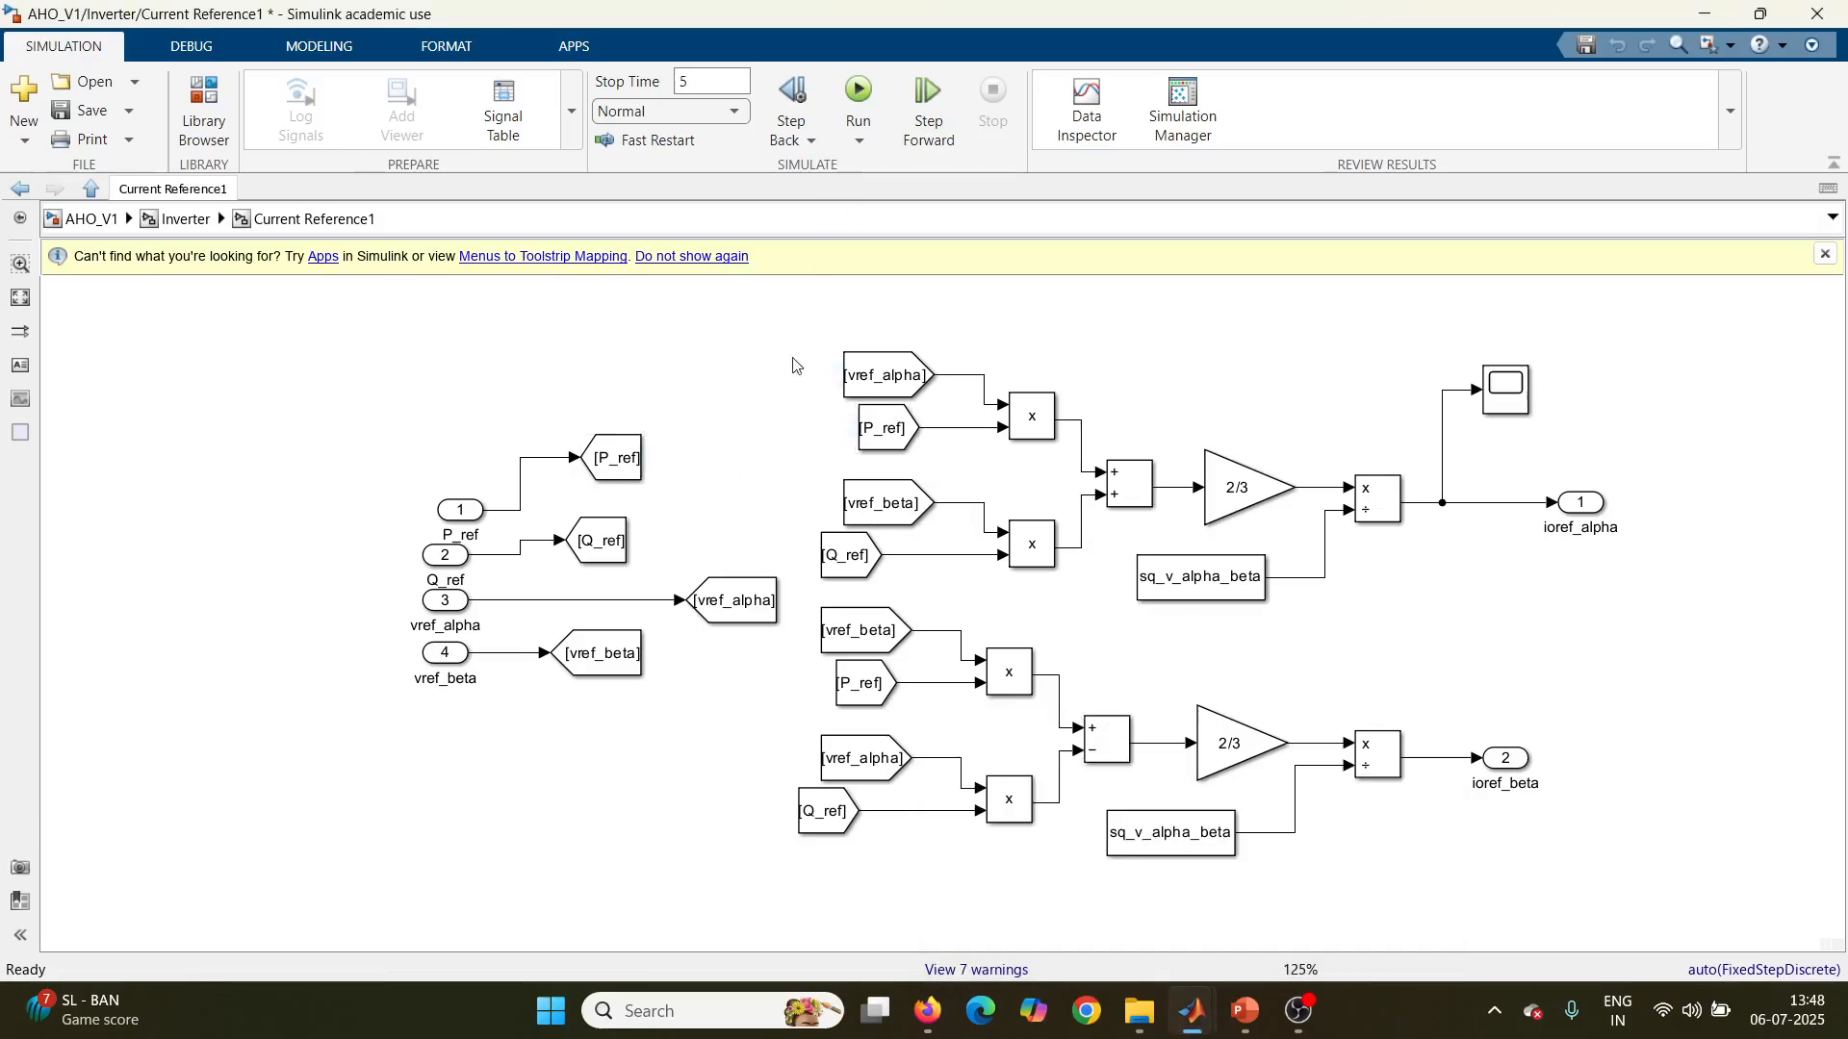
Step: Examine the Q_ref product, the sq_v_alpha_beta divisor and the ioref_alpha output, and return to the Inverter level
{"action": "left_click", "coordinate": [1038, 563]}
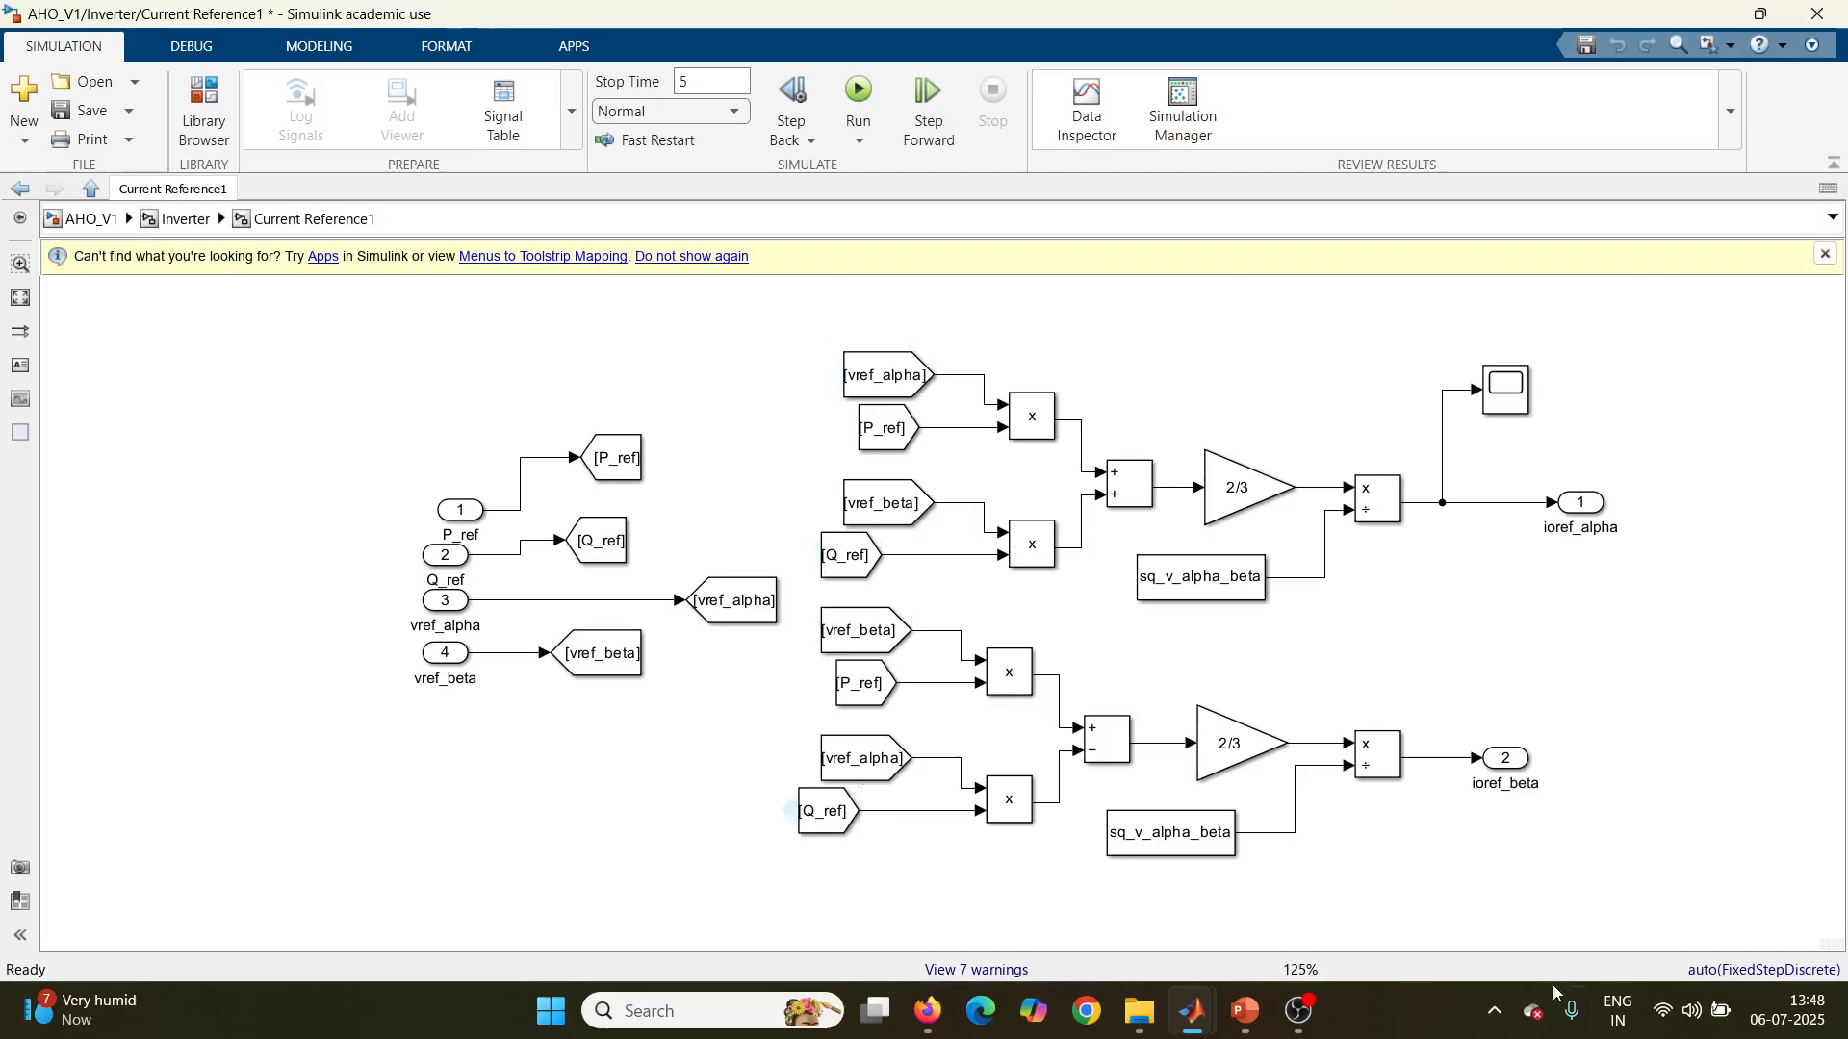
{"action": "left_click", "coordinate": [1261, 568]}
{"action": "left_click", "coordinate": [1593, 511]}
{"action": "left_click", "coordinate": [1622, 517]}
{"action": "left_click", "coordinate": [187, 219]}
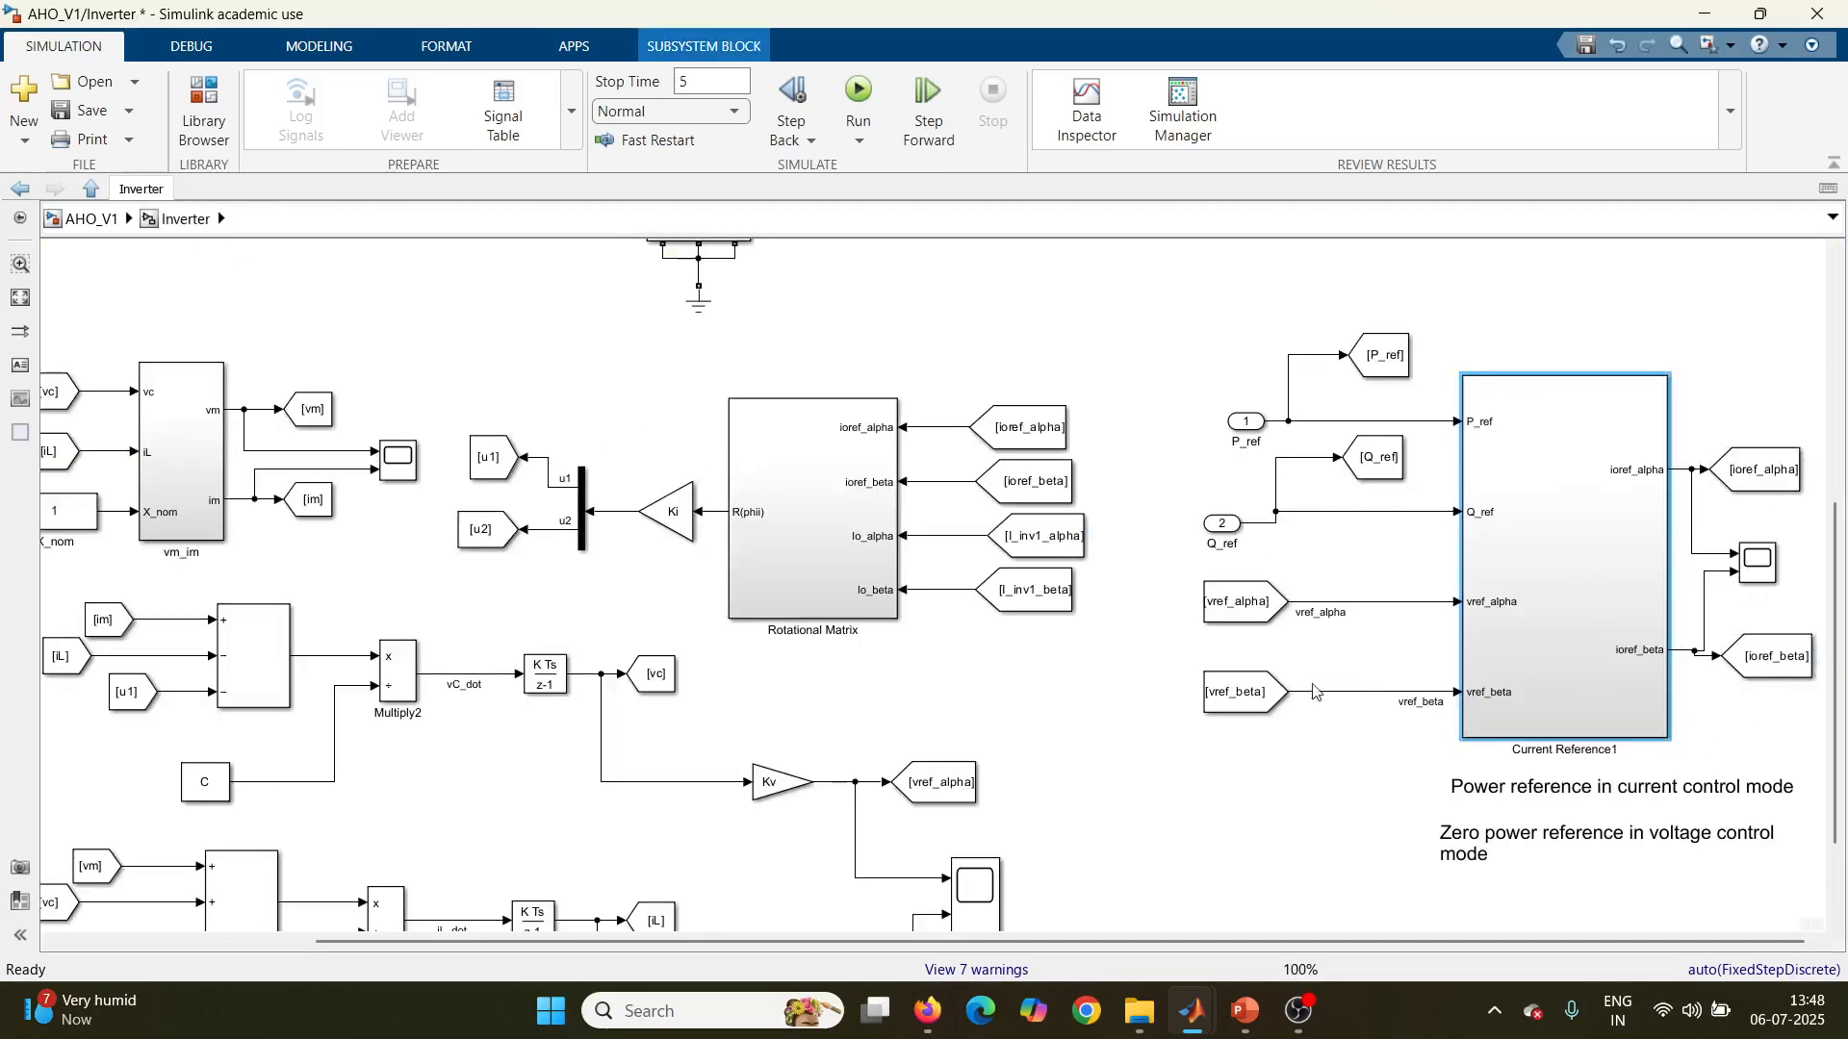
Step: Review the control loops at the Inverter level and examine the power stage with the alpha-beta-to-abc transform, Universal Bridge and filter
{"action": "scroll", "coordinate": [1742, 527], "scroll_direction": "down", "scroll_amount": 2}
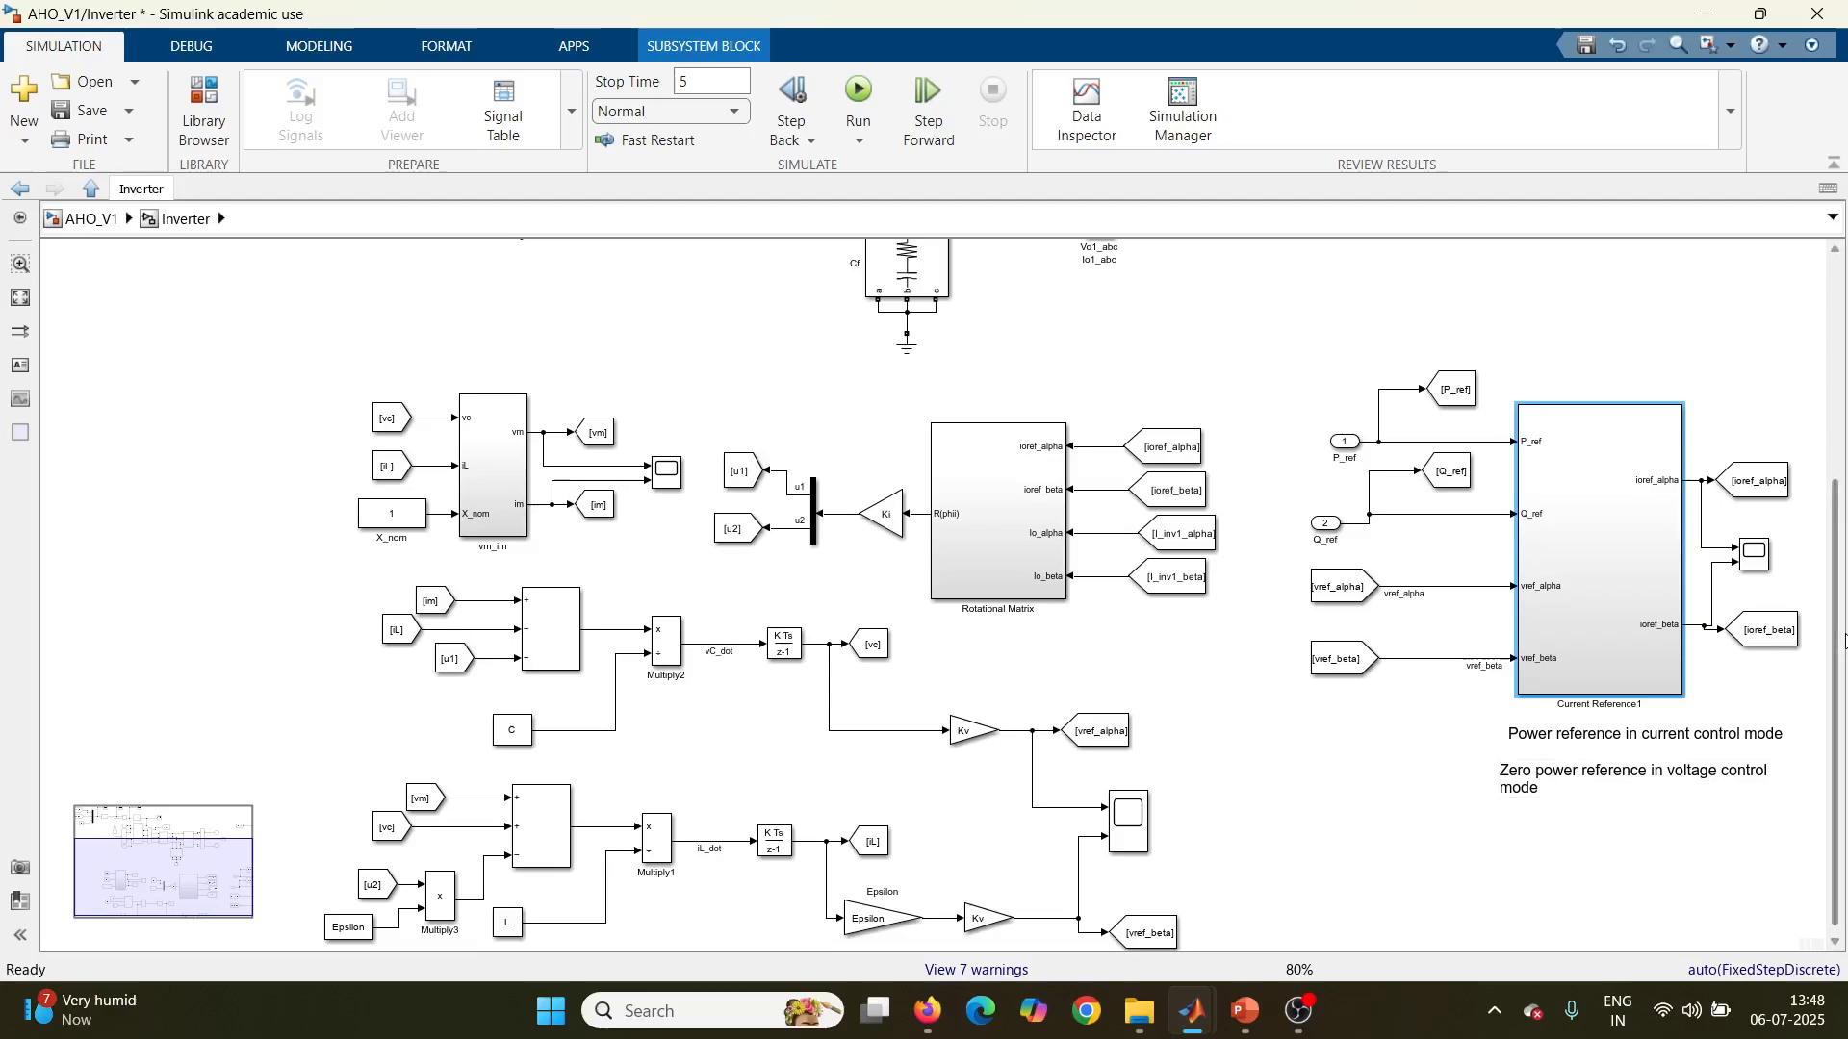
{"action": "scroll", "coordinate": [1841, 729], "scroll_direction": "down", "scroll_amount": 1}
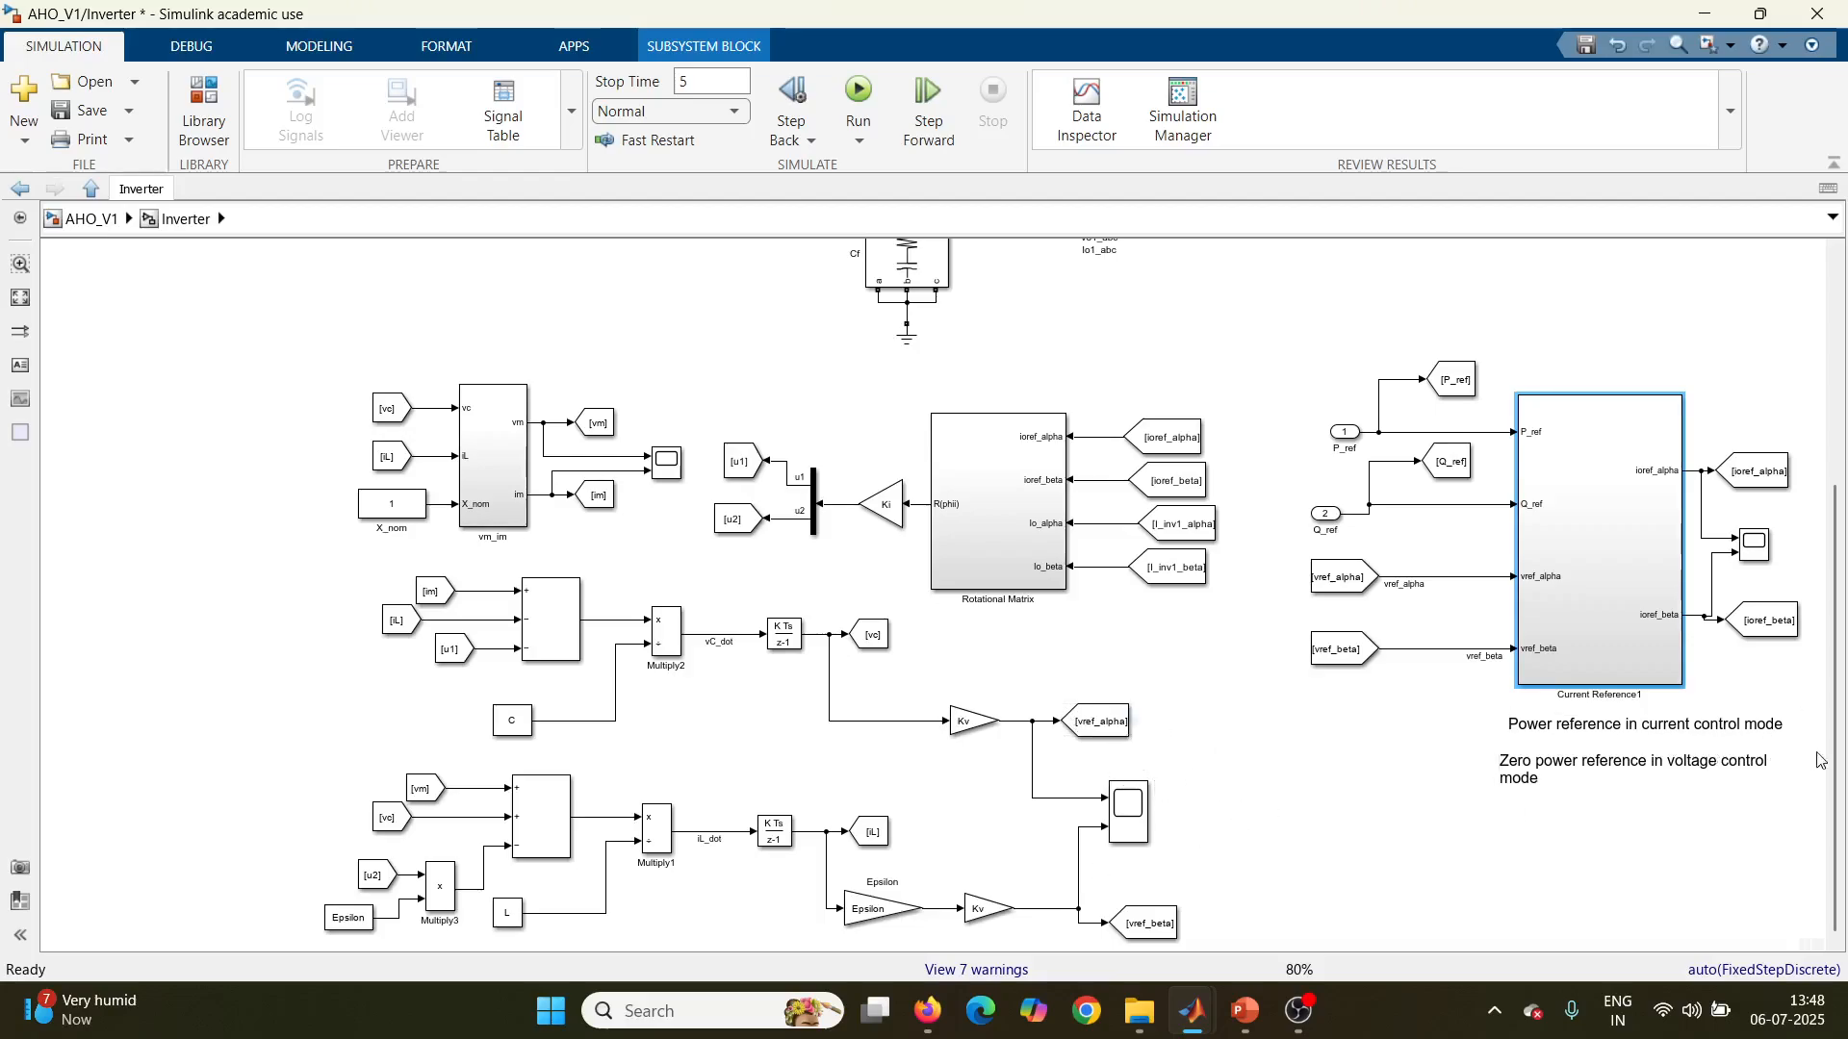
{"action": "scroll", "coordinate": [1840, 685], "scroll_direction": "up", "scroll_amount": 2}
{"action": "scroll", "coordinate": [1840, 685], "scroll_direction": "up", "scroll_amount": 6}
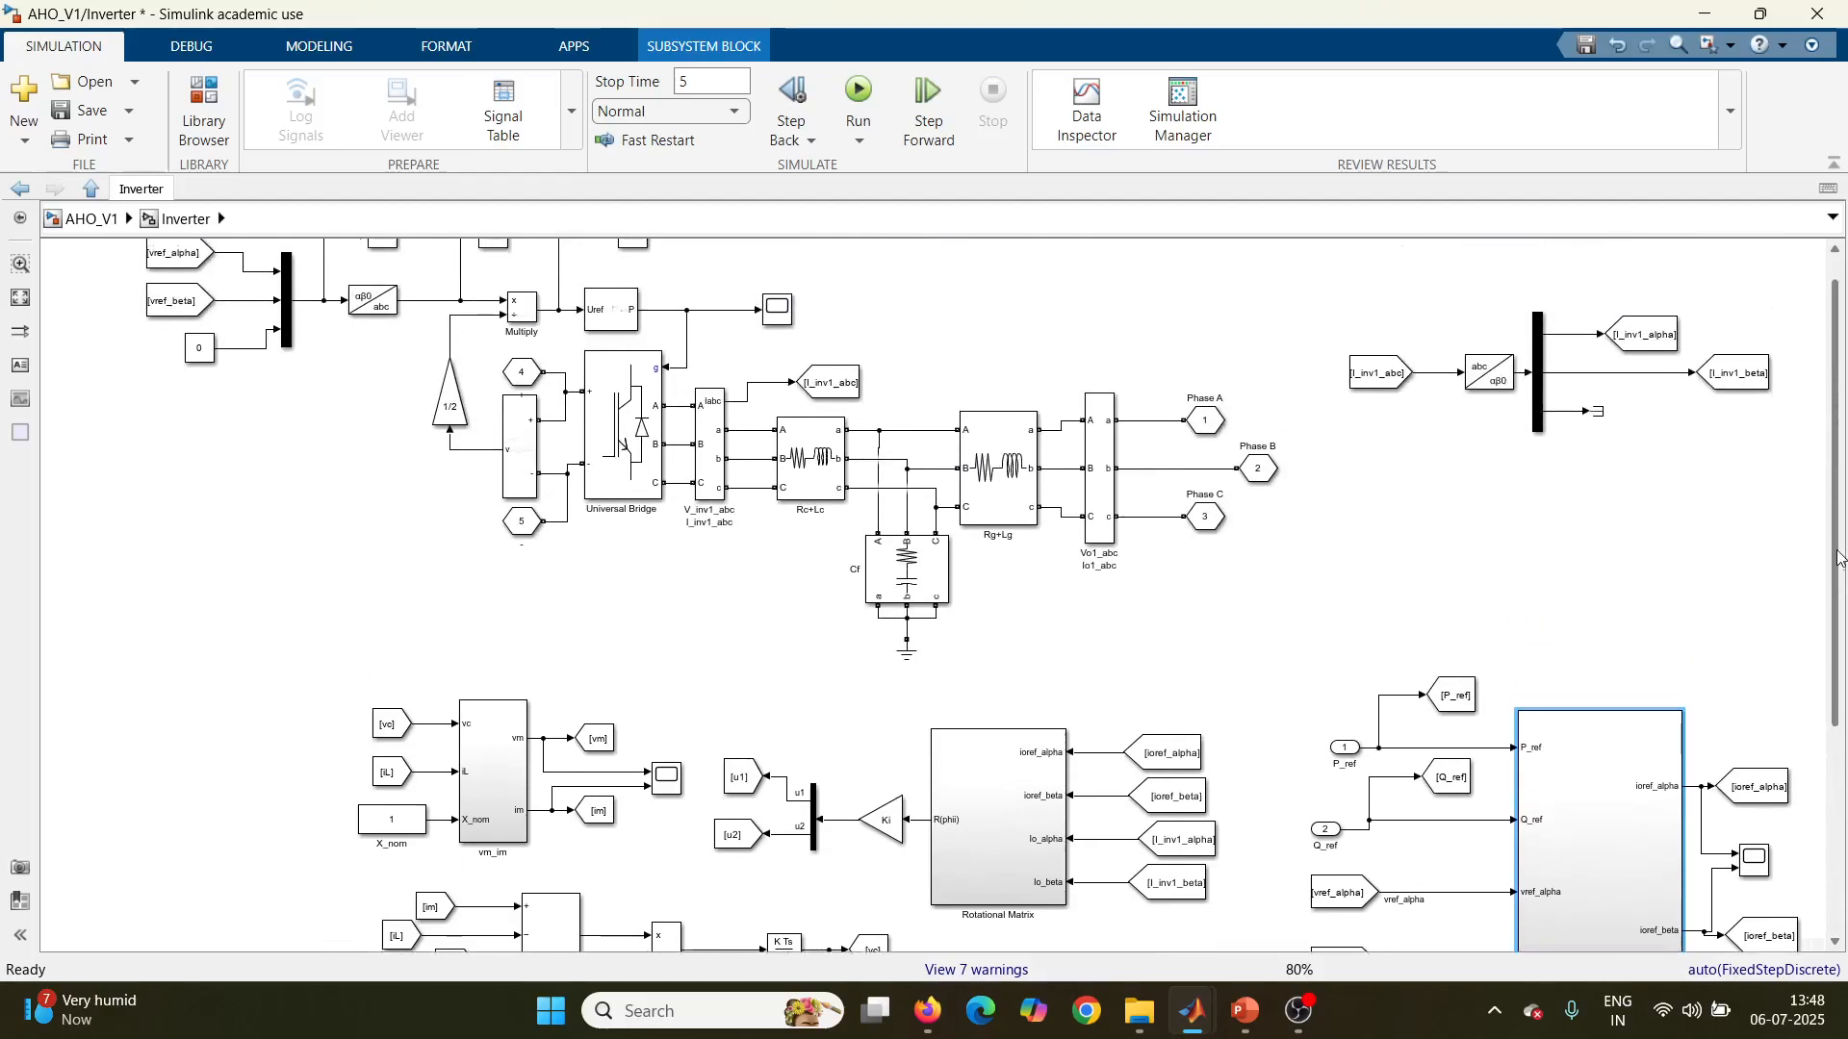
{"action": "scroll", "coordinate": [277, 291], "scroll_direction": "up", "scroll_amount": 2}
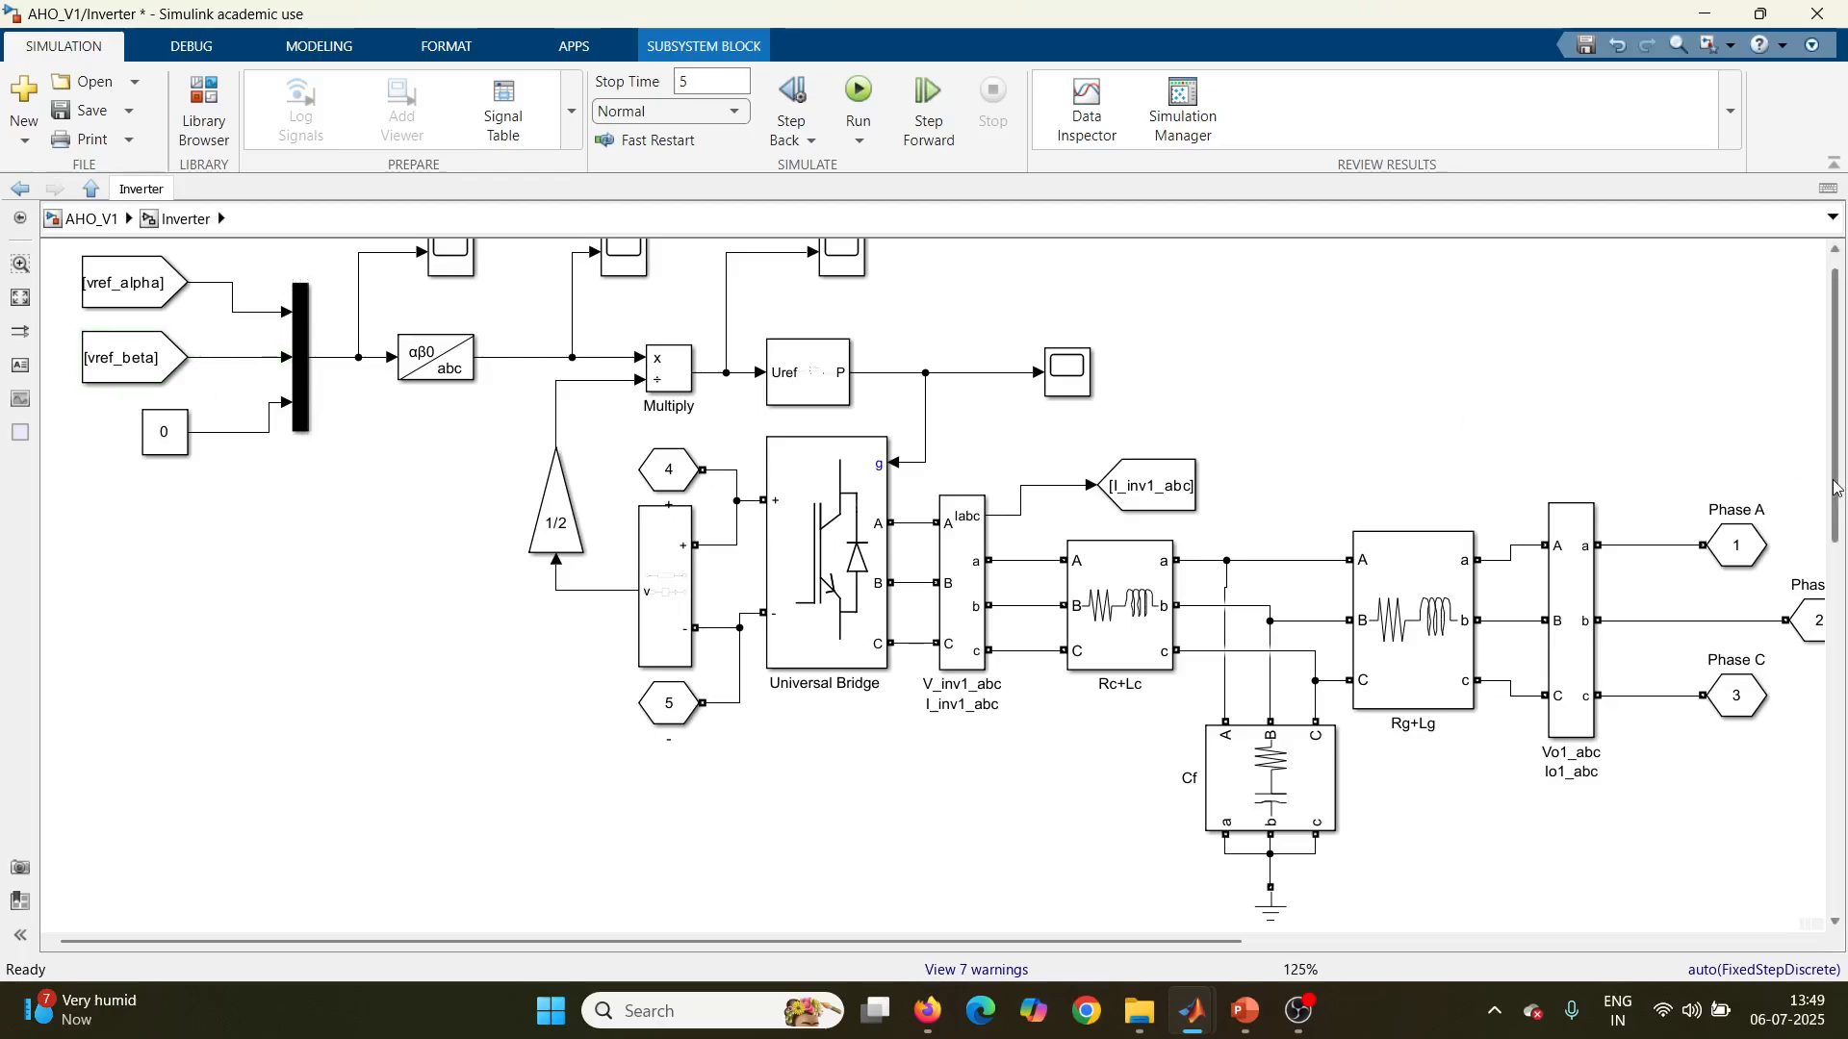
Step: Examine the alpha-beta-to-abc transform and the parameters of the PWM Generator (2-Level) block in the power stage
{"action": "scroll", "coordinate": [1840, 406], "scroll_direction": "up", "scroll_amount": 1}
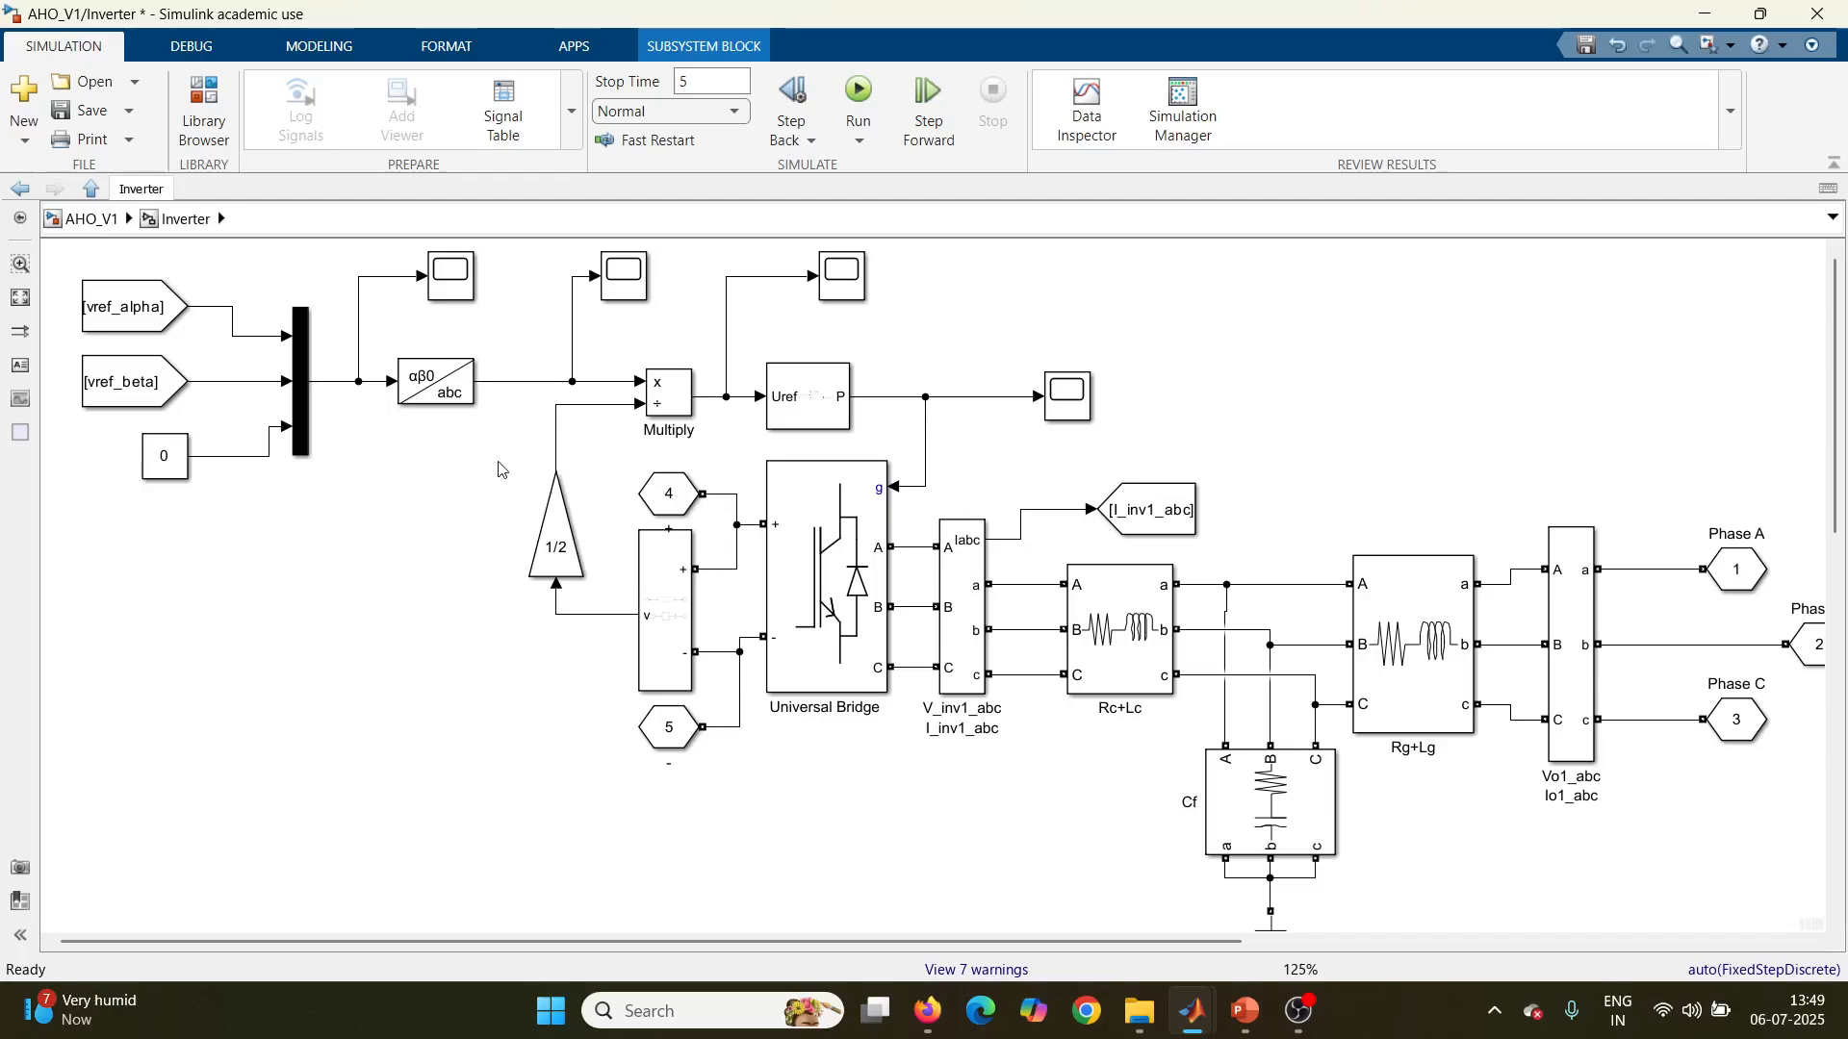
{"action": "left_click", "coordinate": [439, 393]}
{"action": "left_click", "coordinate": [793, 421]}
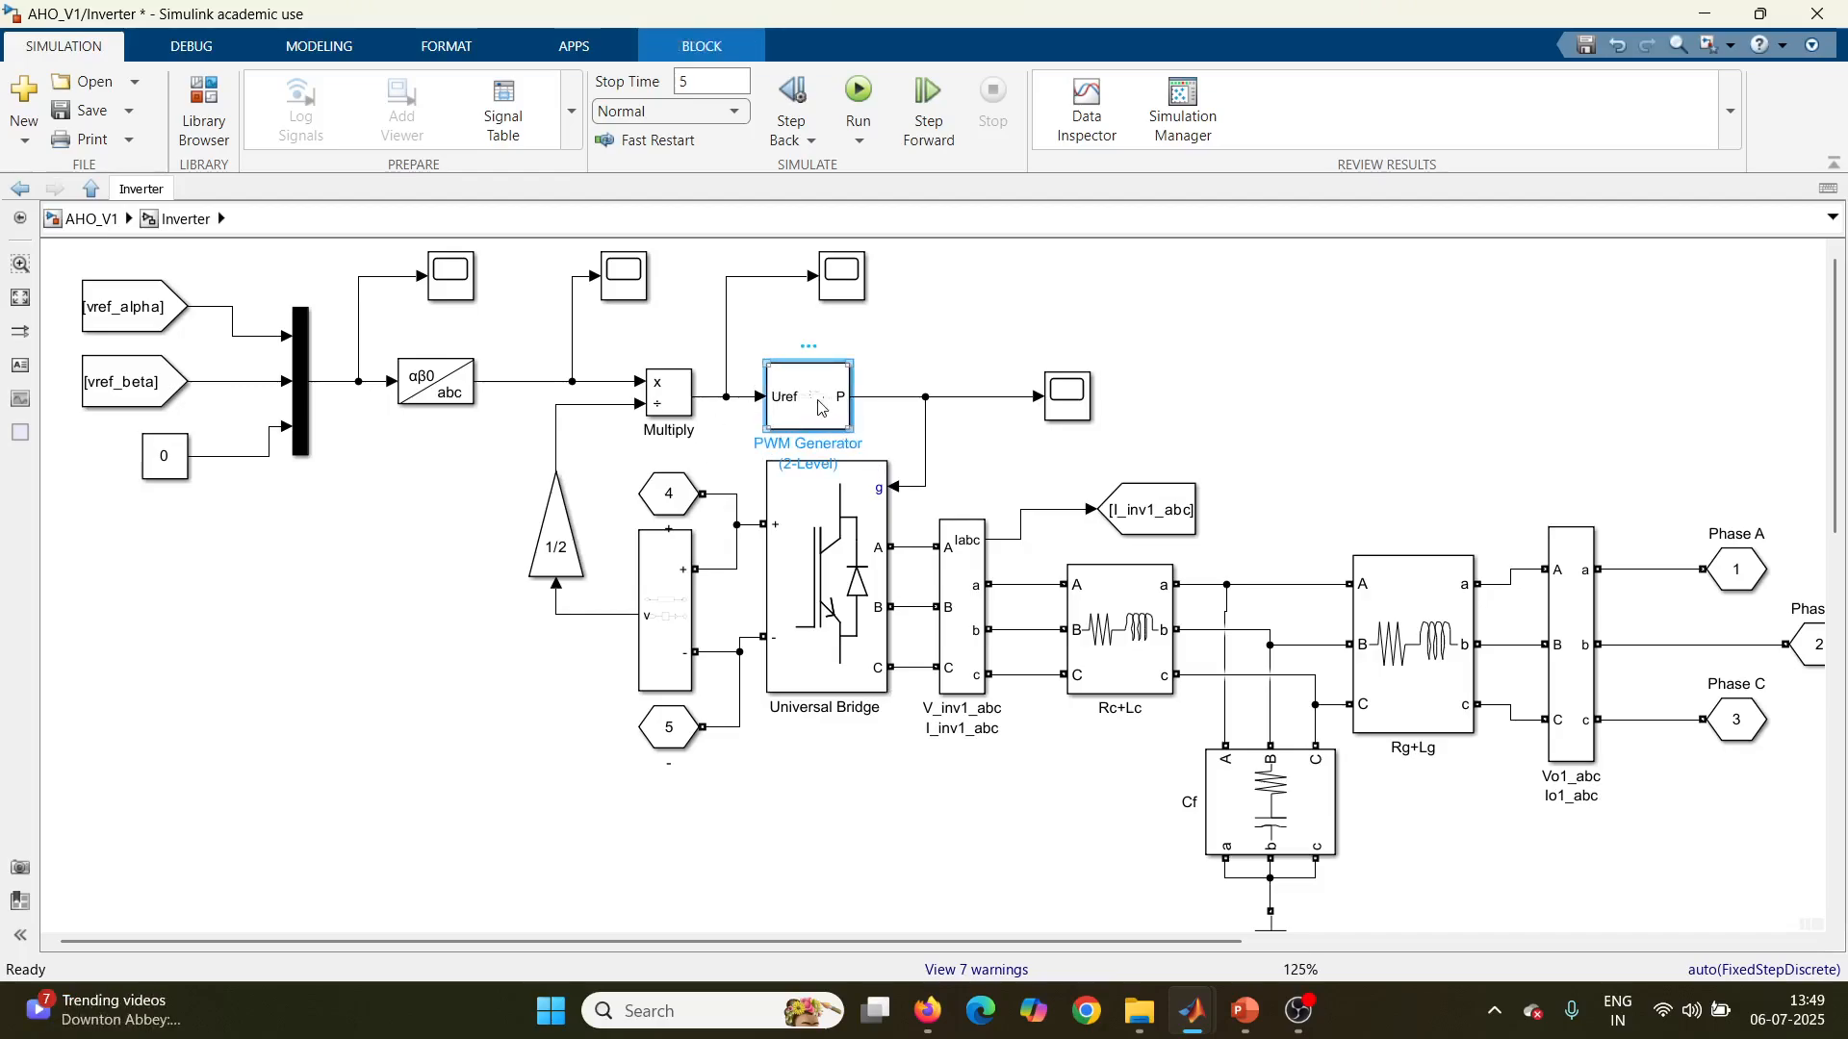
{"action": "double_click", "coordinate": [819, 407]}
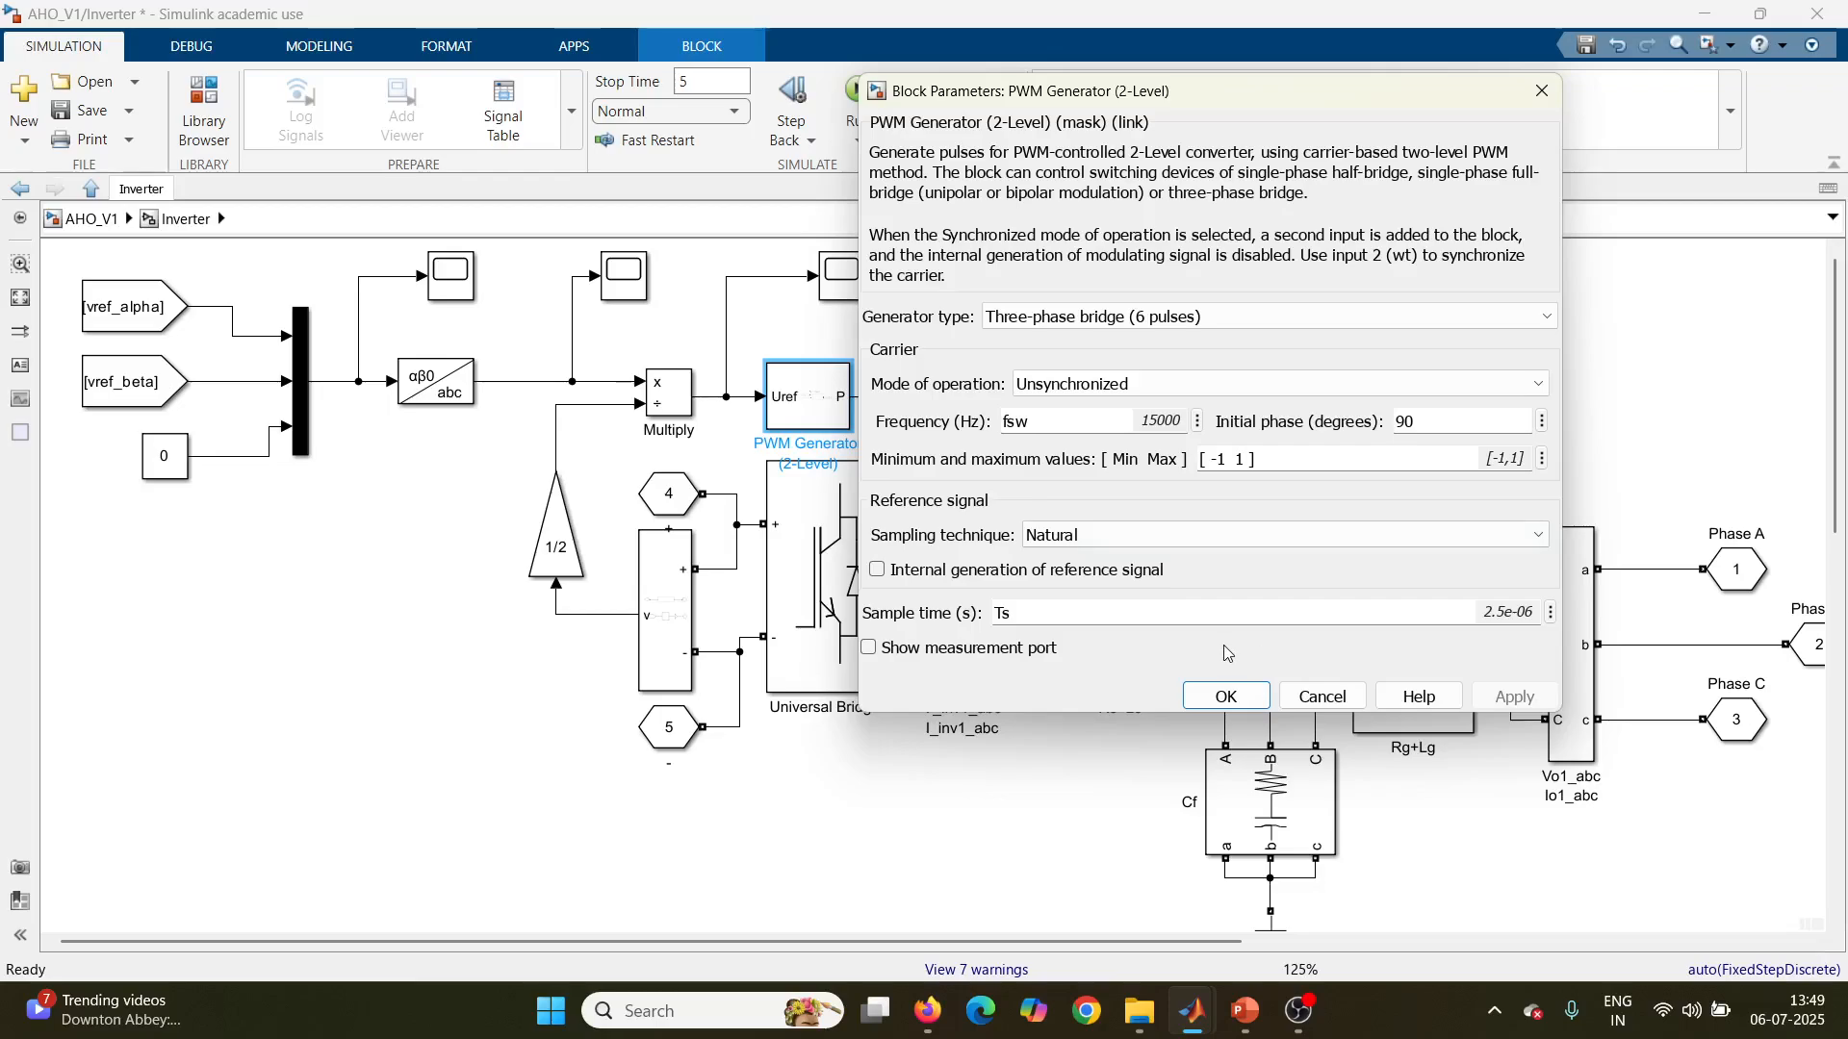
{"action": "left_click", "coordinate": [721, 802]}
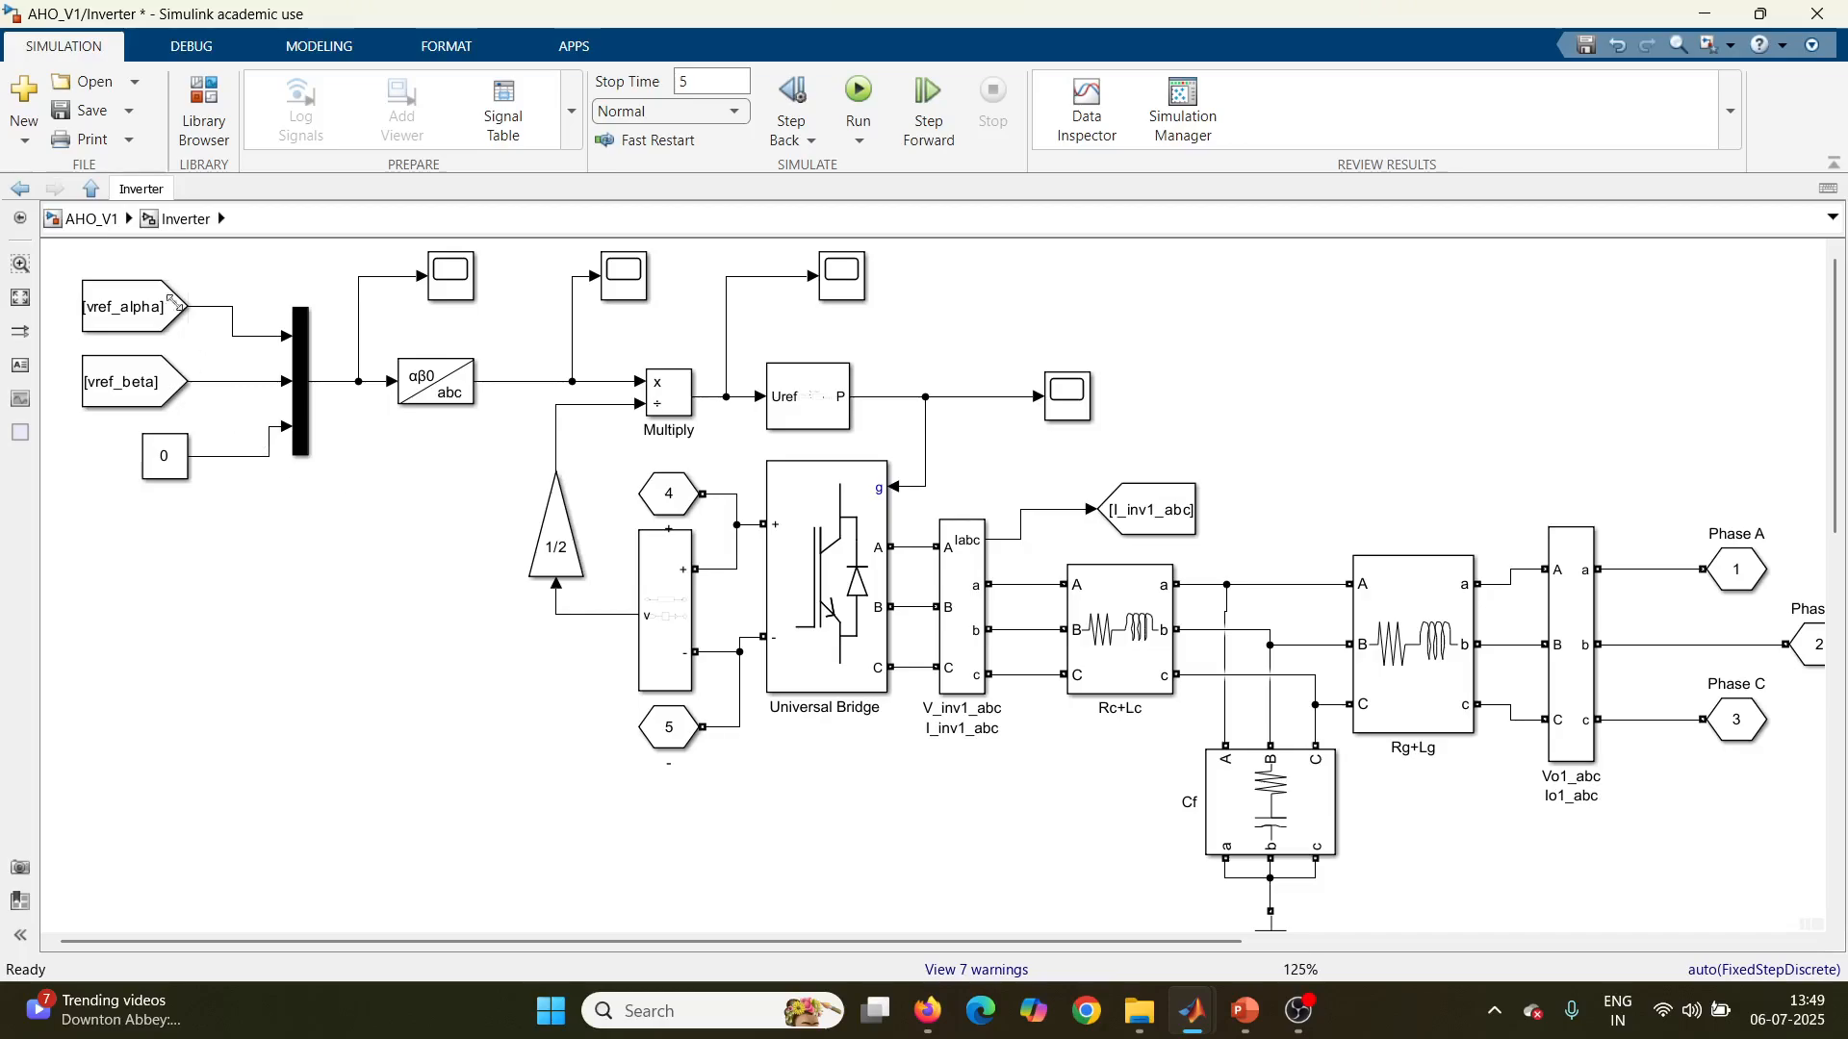
Step: Return to the top level of AHO_V1 and run the simulation with the 5 s stop time
{"action": "left_click", "coordinate": [108, 223]}
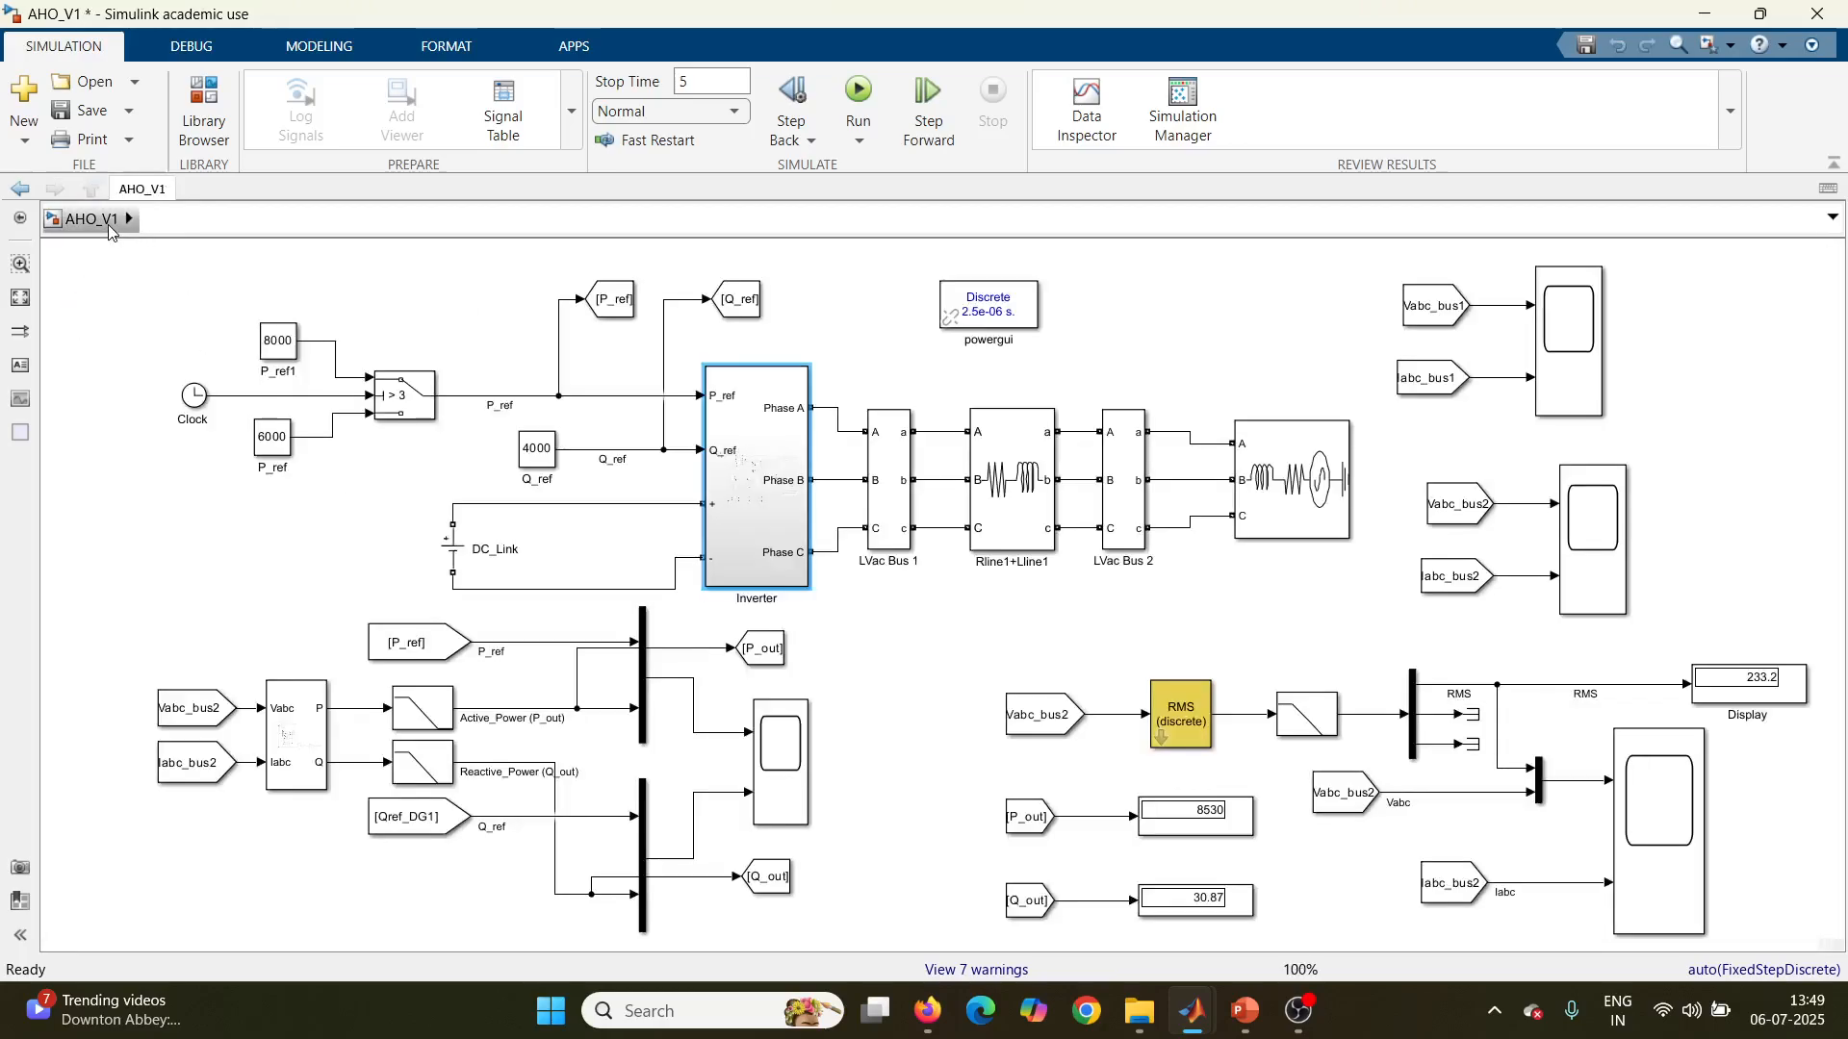
{"action": "left_click", "coordinate": [865, 100]}
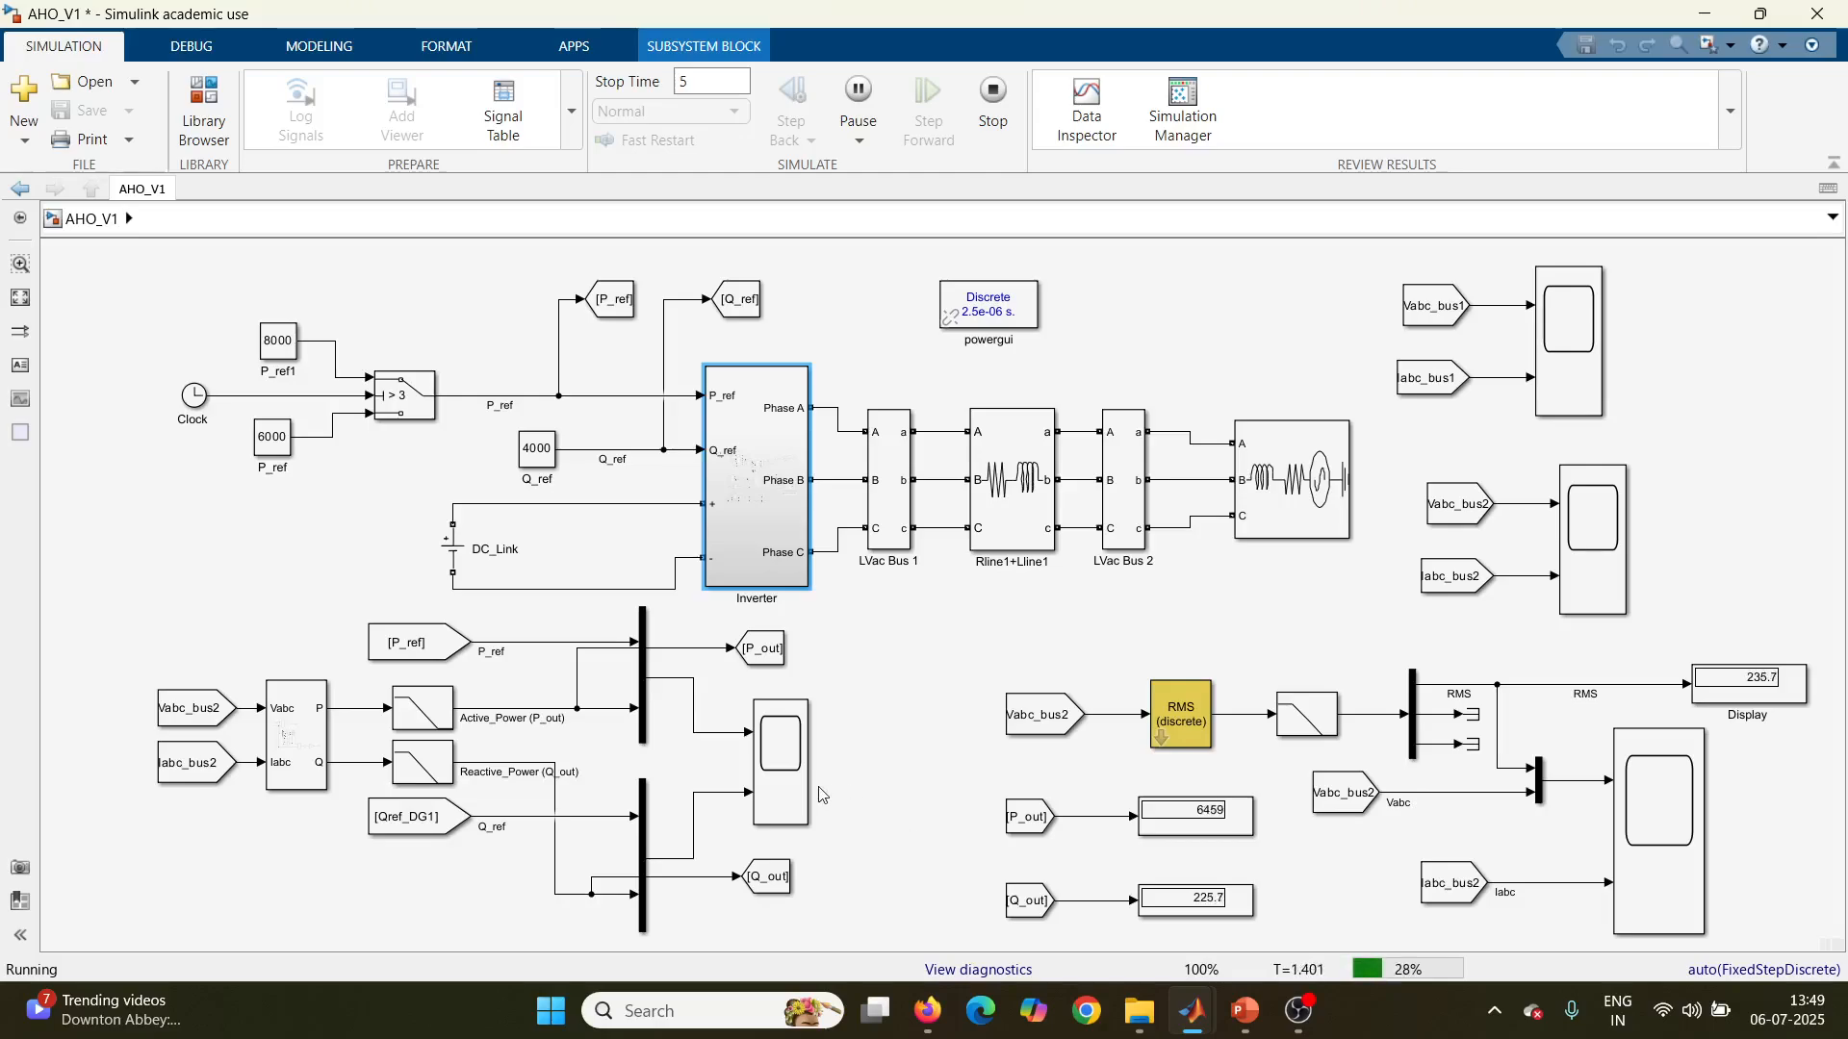
Step: Inspect the Vabc_bus1 and Iabc_bus1 waveforms in their scope over about 0.73 to 1.18 s, and close the scope
{"action": "left_click", "coordinate": [1574, 354]}
{"action": "double_click", "coordinate": [1575, 354]}
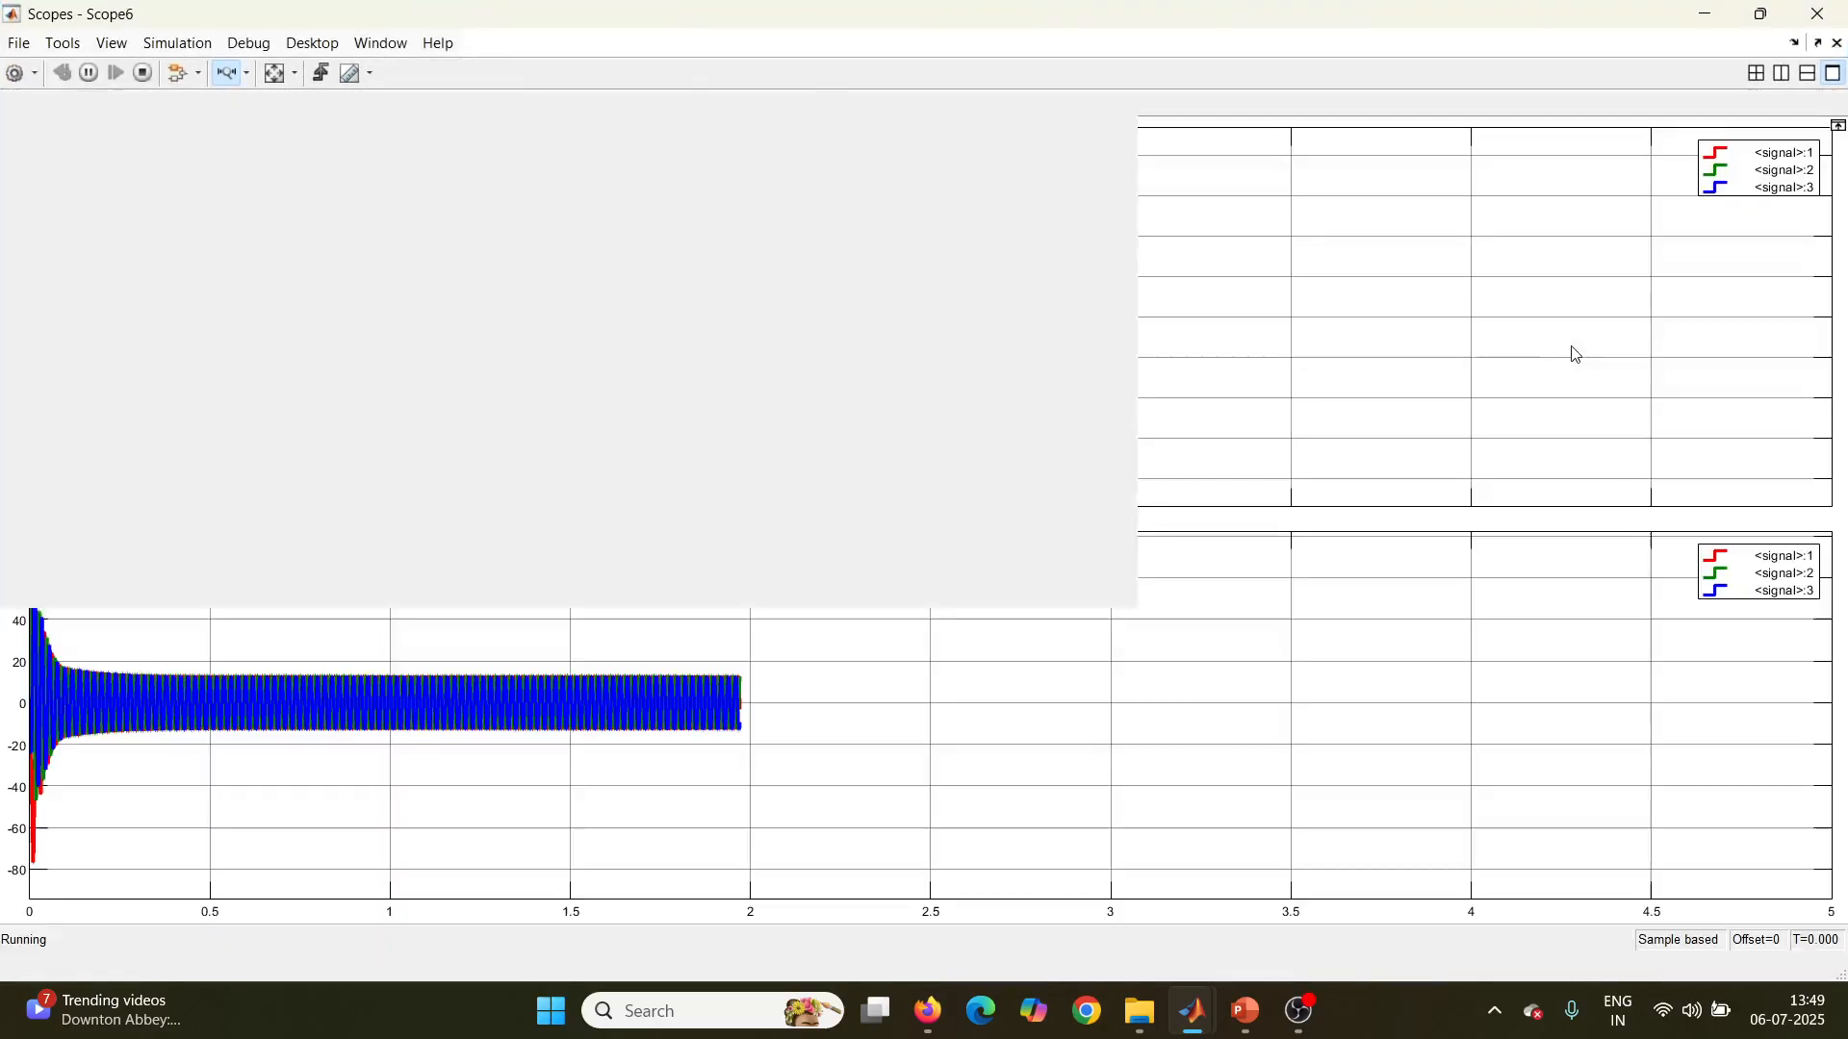
{"action": "left_click_drag", "start_coordinate": [287, 288], "coordinate": [456, 291]}
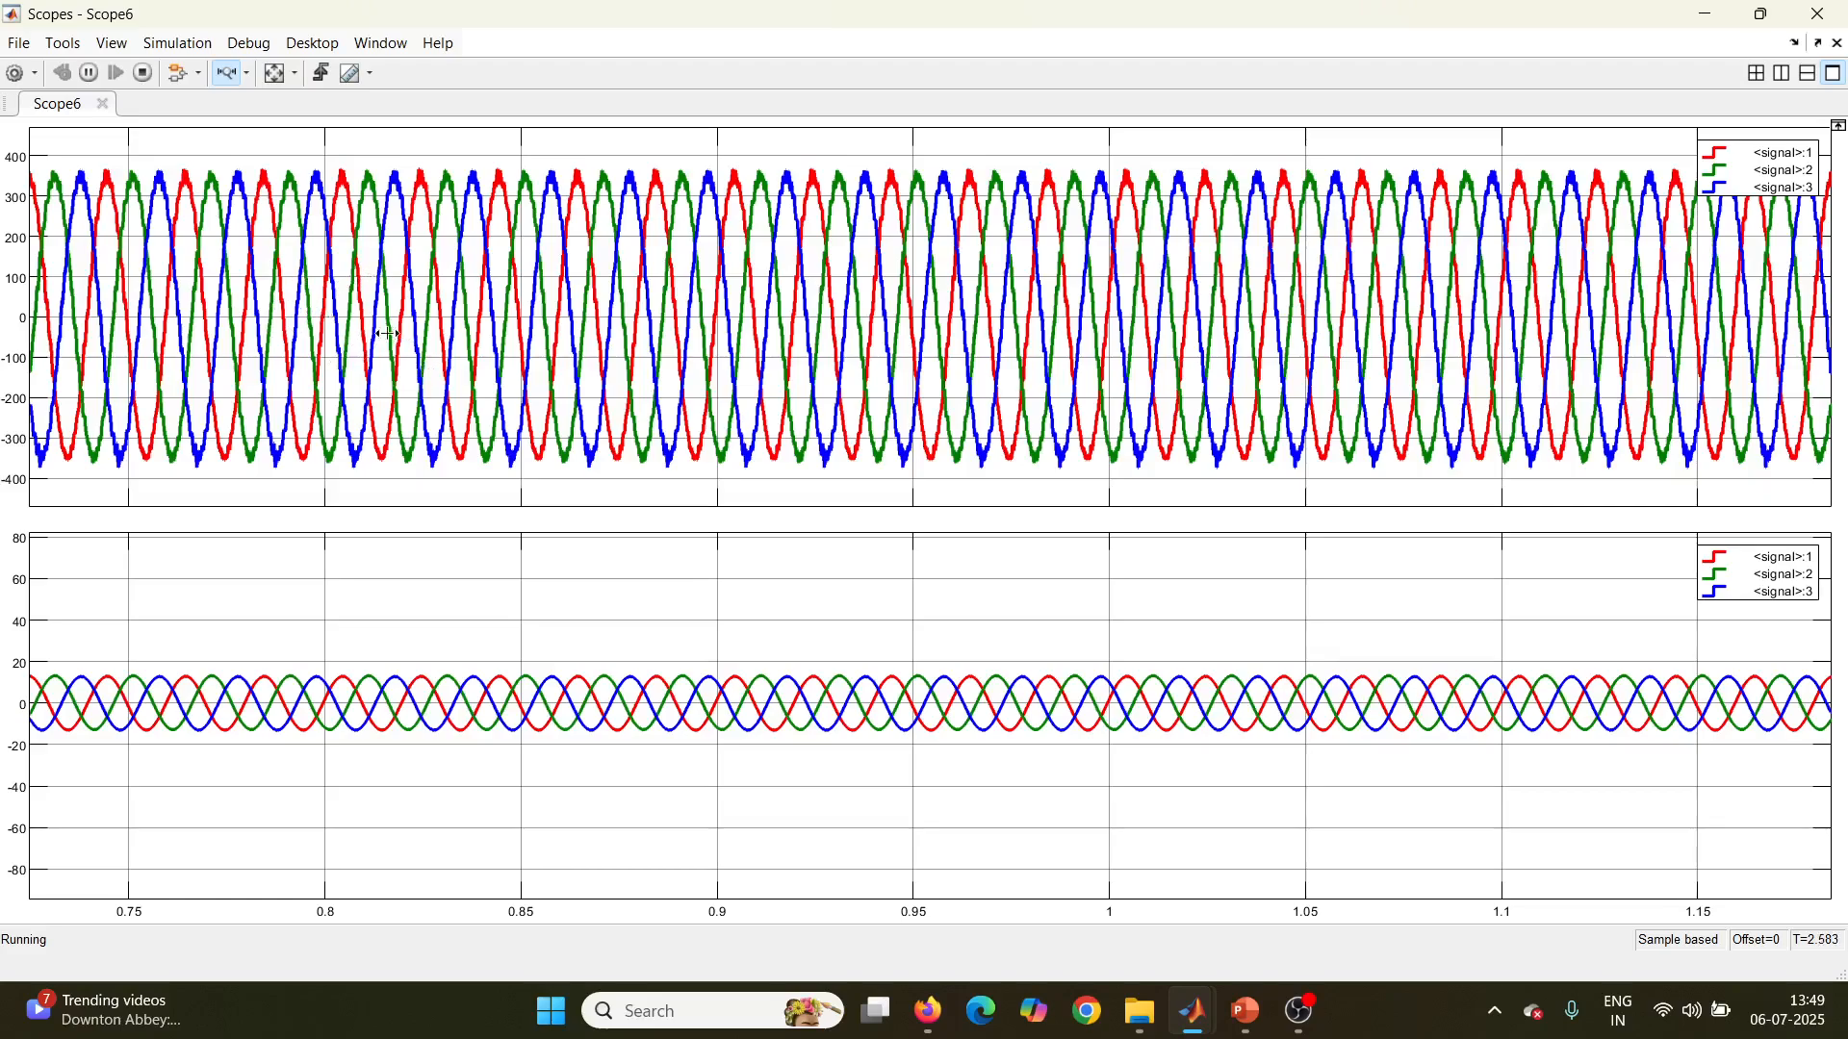
{"action": "left_click", "coordinate": [1817, 14]}
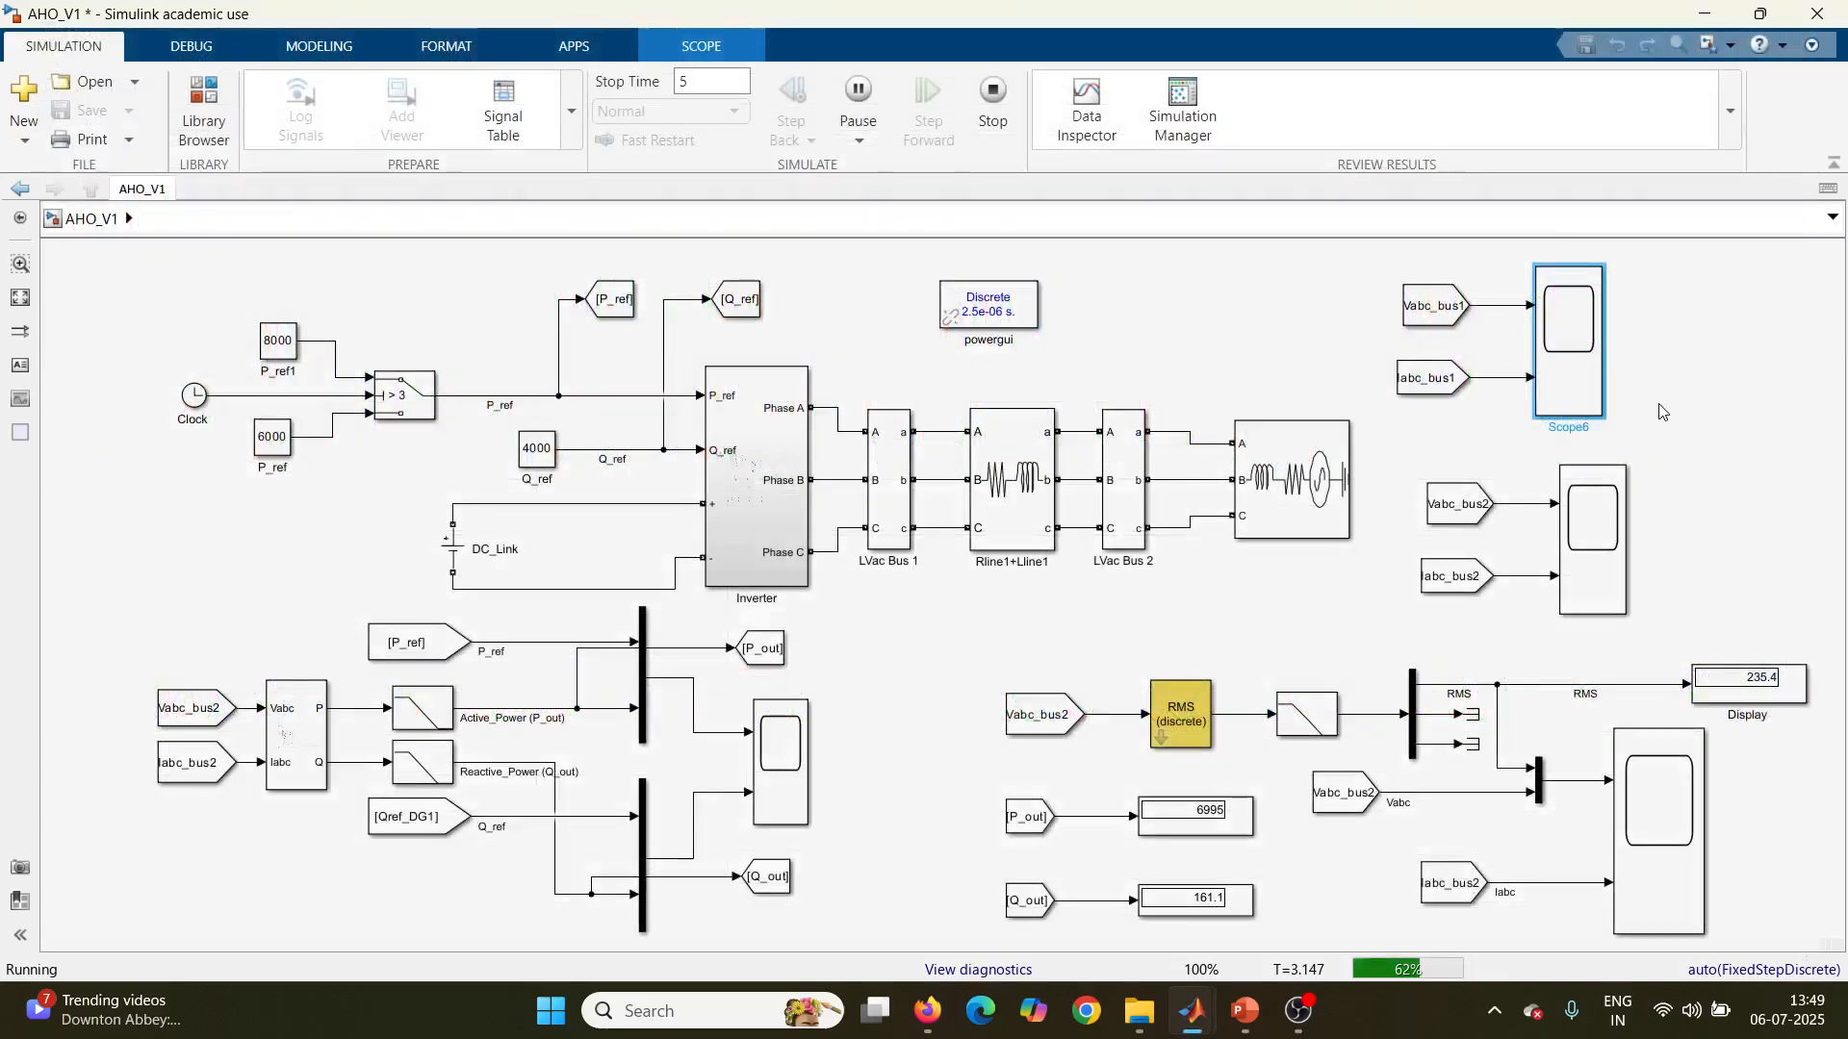
Step: Inspect the Vabc_bus2 and Iabc_bus2 waveforms around 3 s, restore the full time range and close the scope
{"action": "left_click", "coordinate": [1578, 567]}
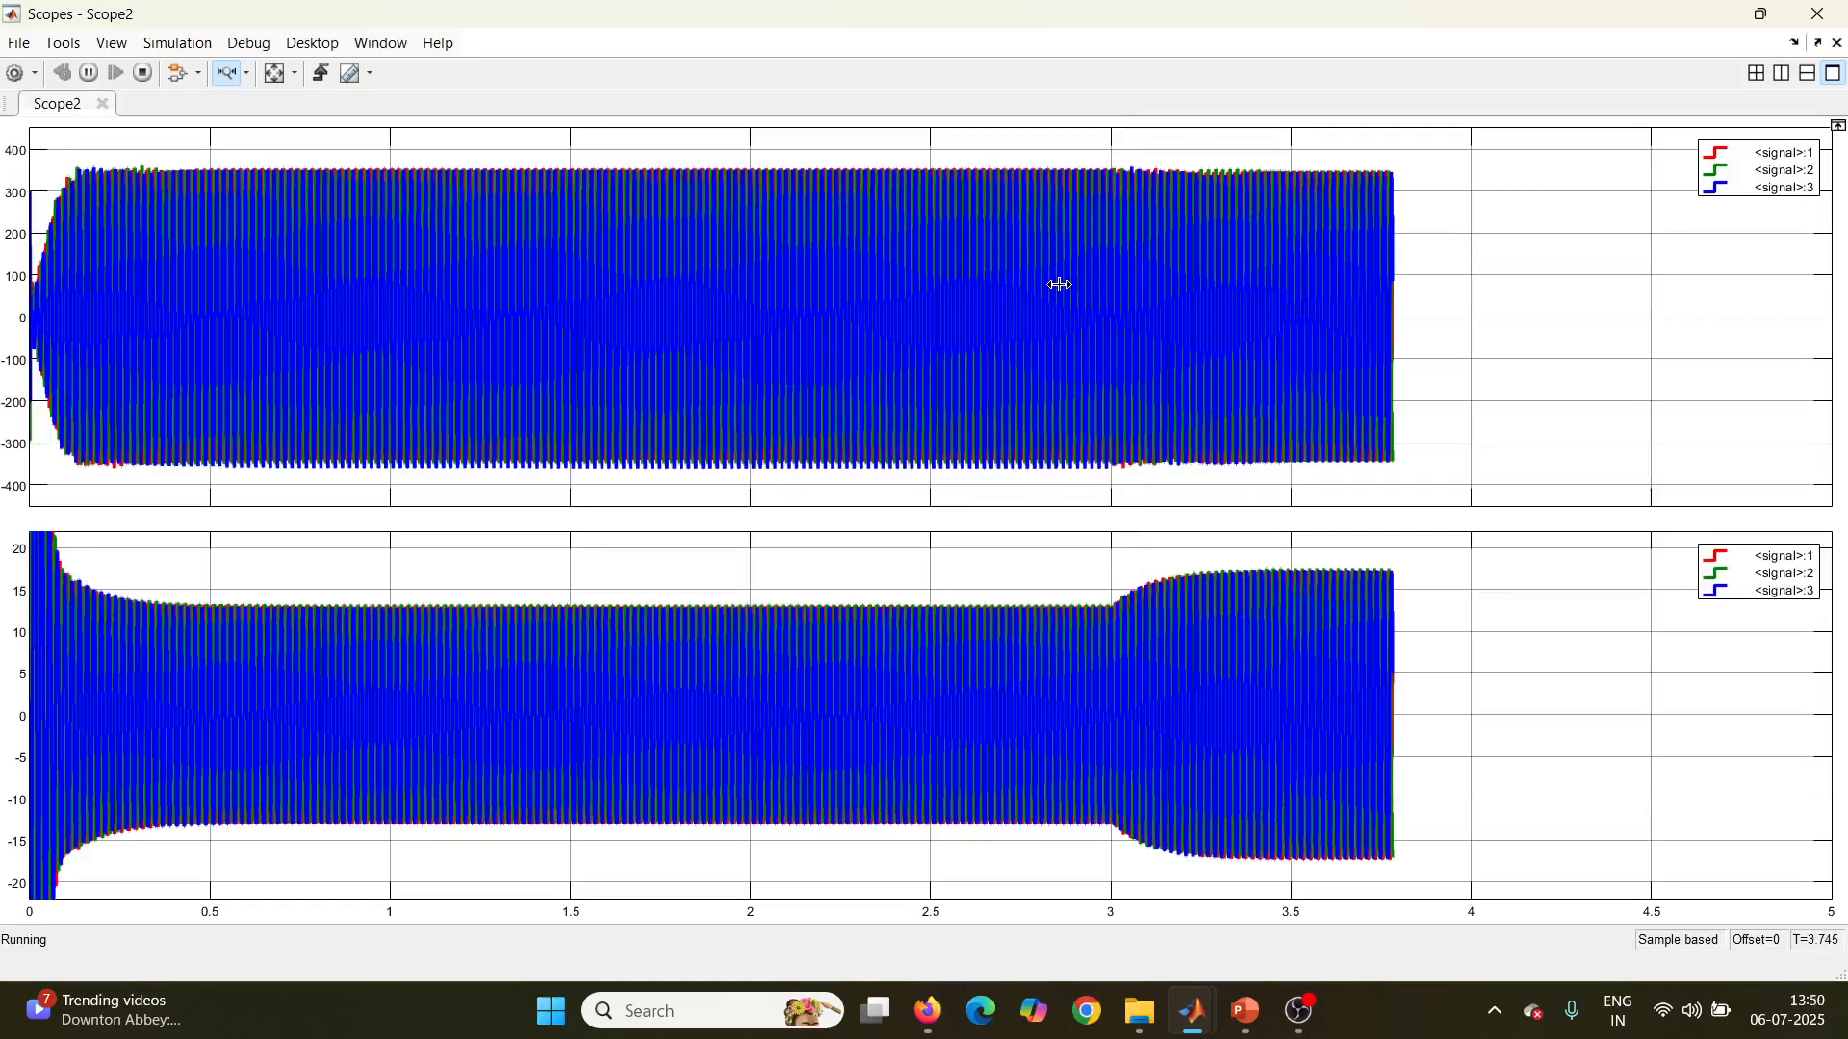
{"action": "left_click_drag", "start_coordinate": [1070, 293], "coordinate": [1196, 291]}
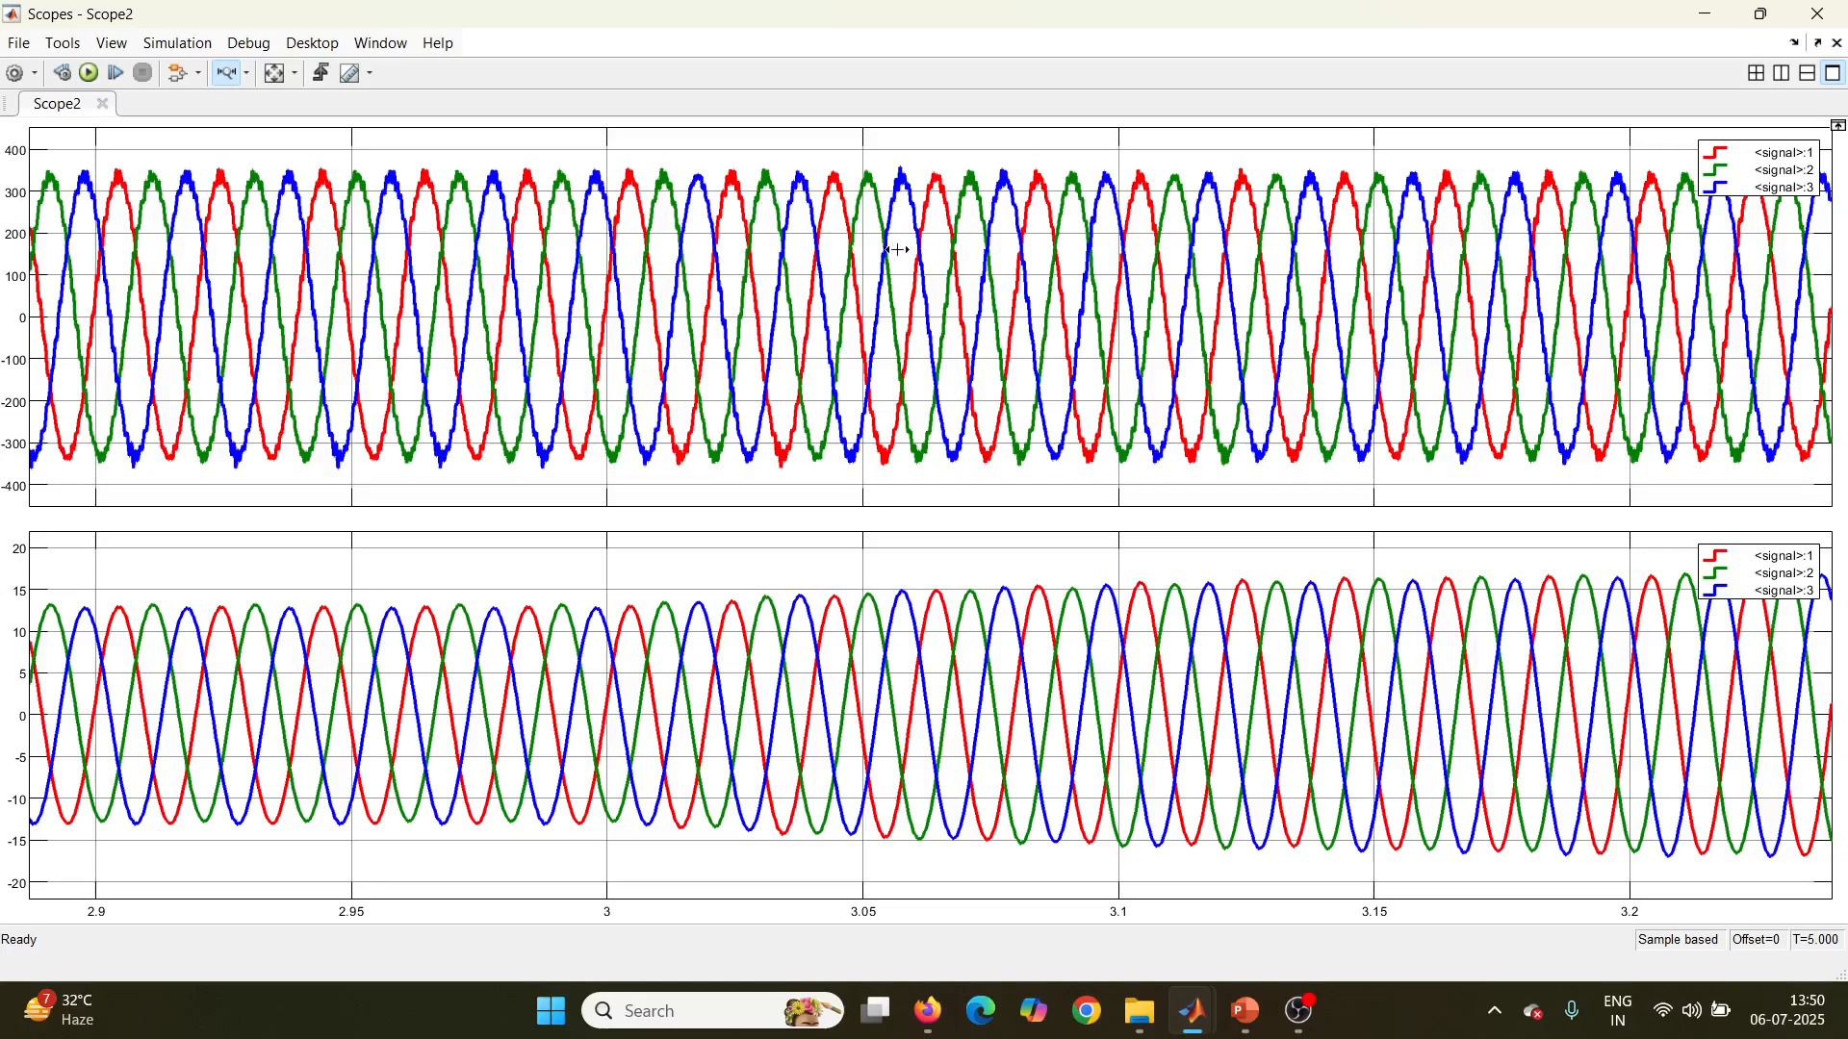
{"action": "double_click", "coordinate": [1143, 398]}
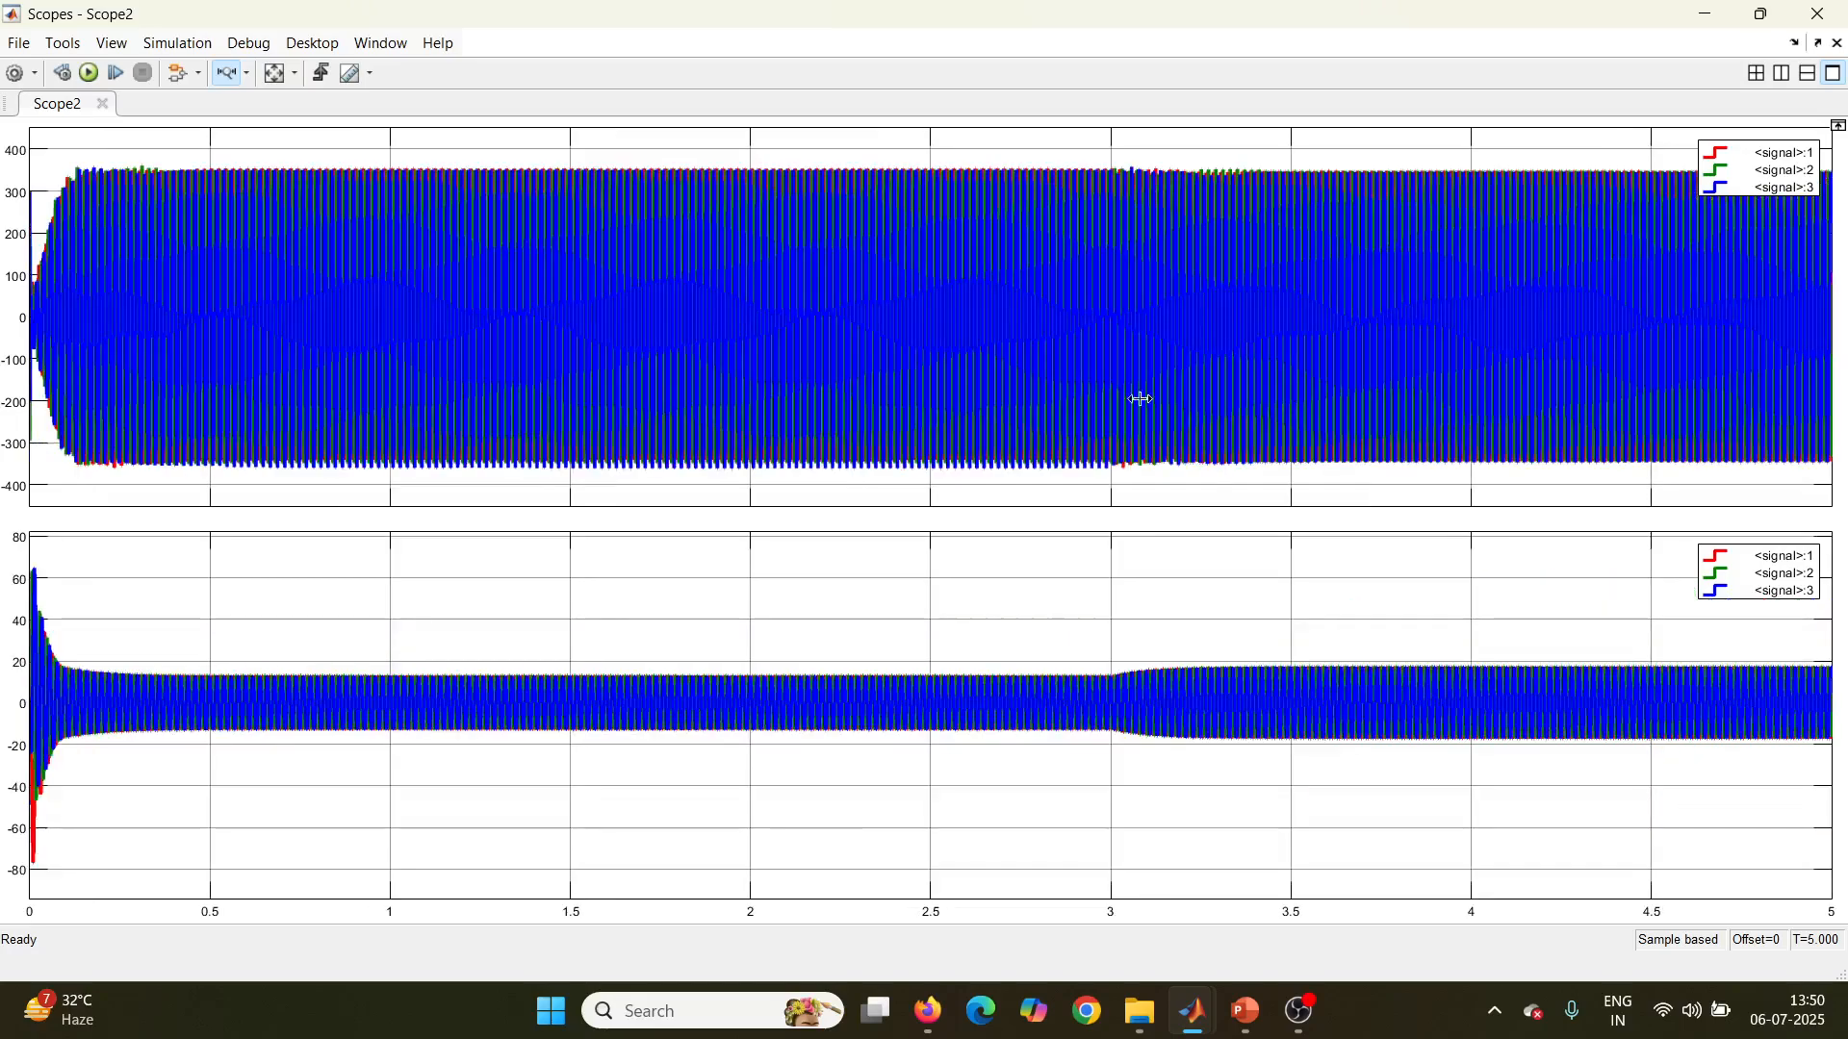
{"action": "left_click", "coordinate": [1821, 13]}
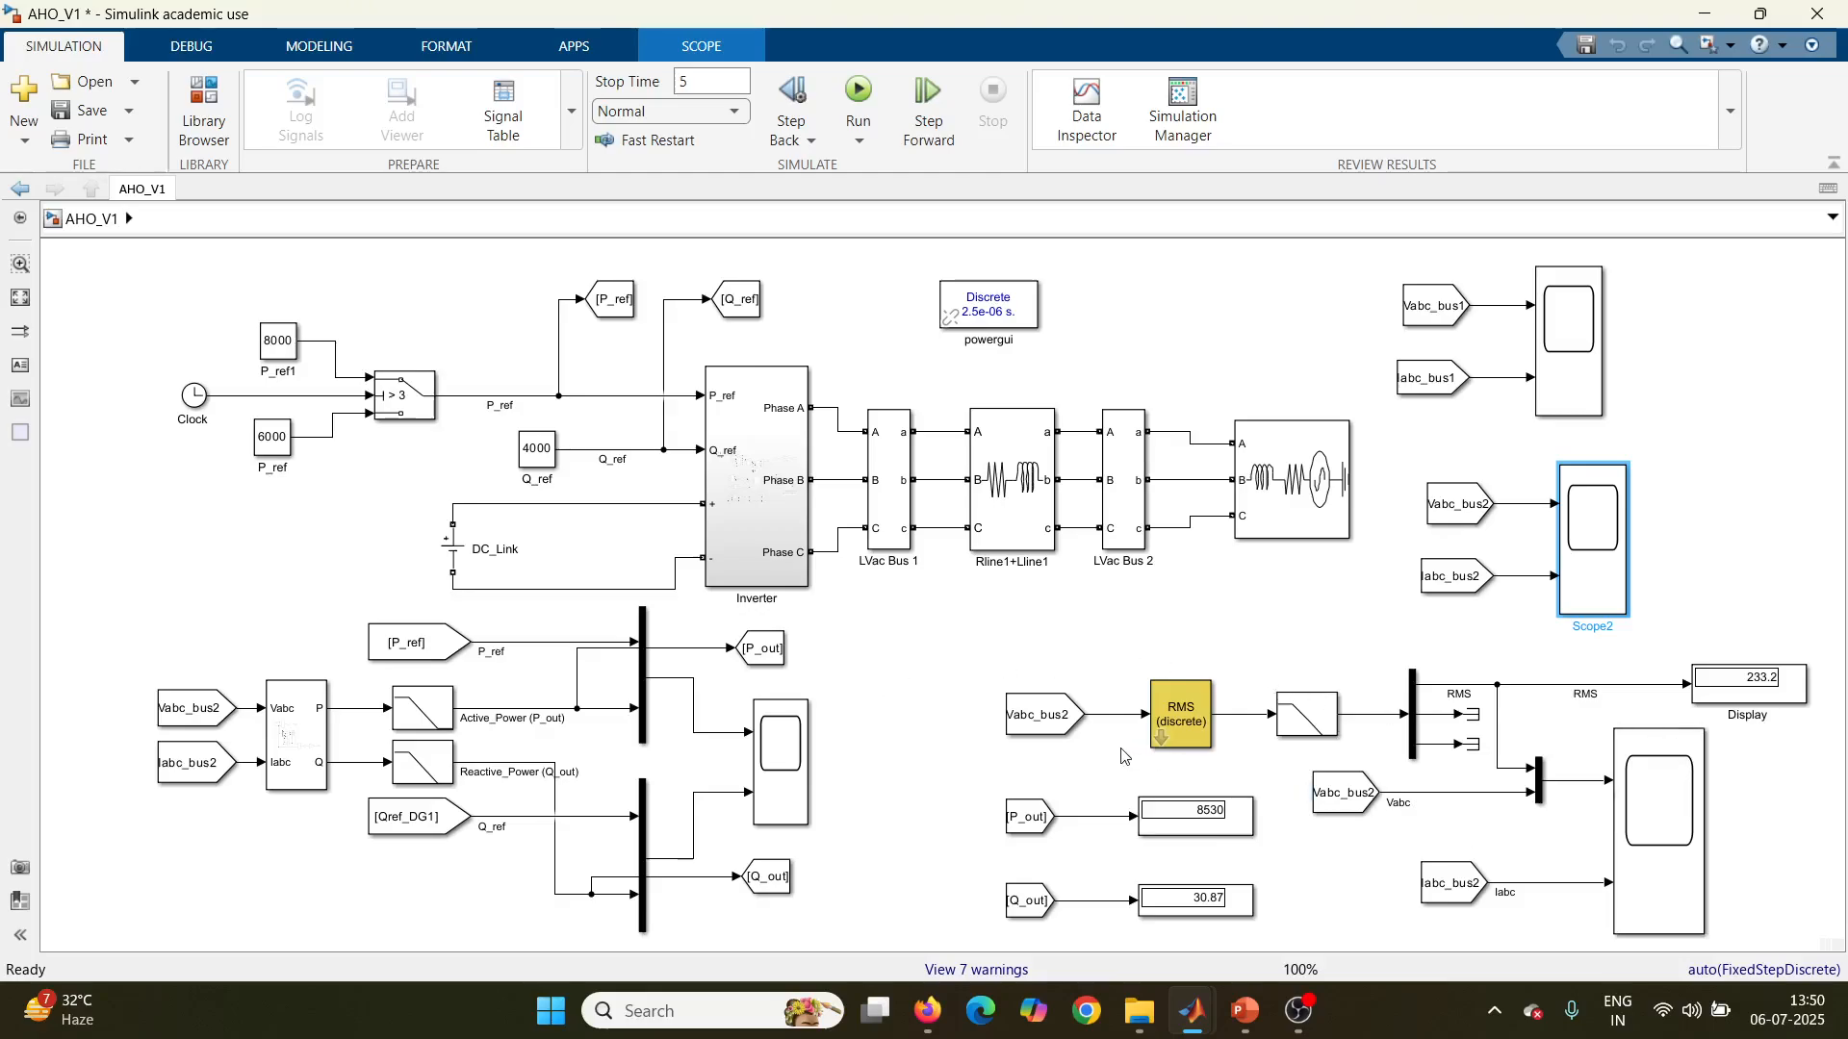
Step: Inspect the RMS, Vabc and Iabc waveforms in Scope1 from about 2.96 to 3.36 s, and close the scope
{"action": "left_click", "coordinate": [1672, 844]}
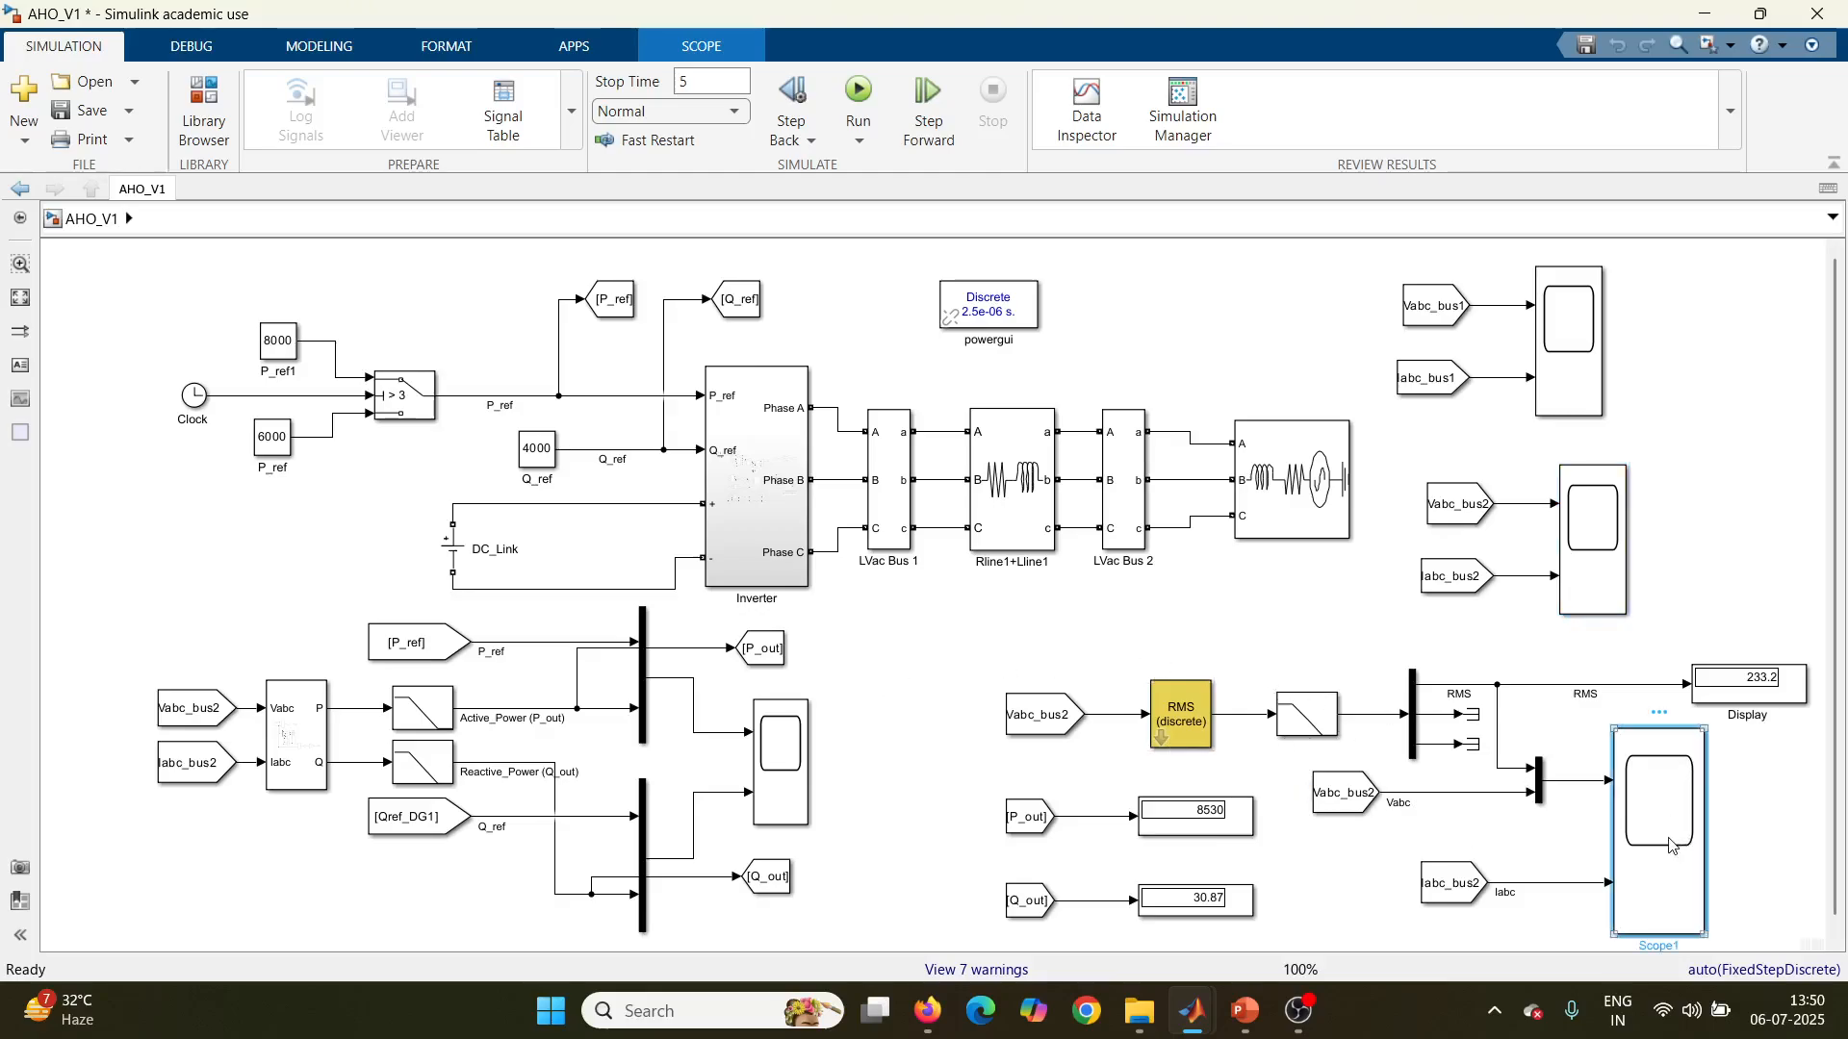
{"action": "double_click", "coordinate": [1671, 845]}
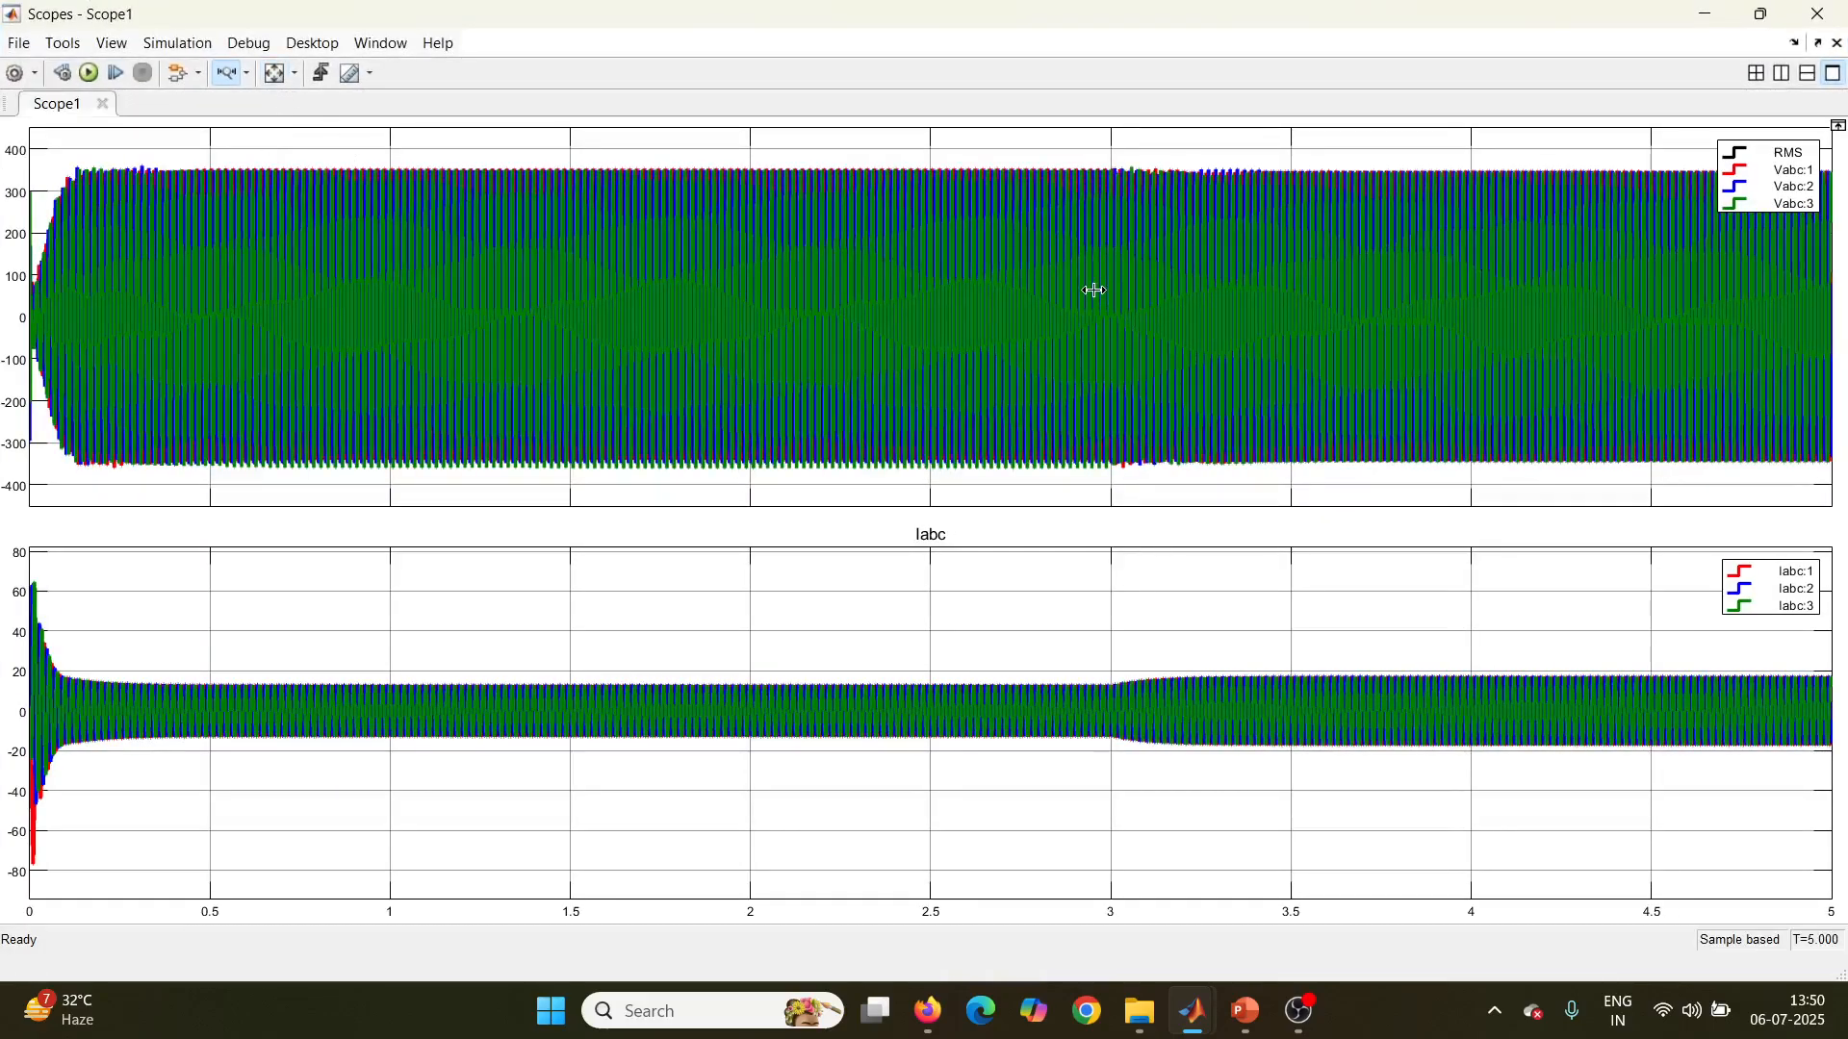
{"action": "left_click_drag", "start_coordinate": [1093, 289], "coordinate": [1243, 293]}
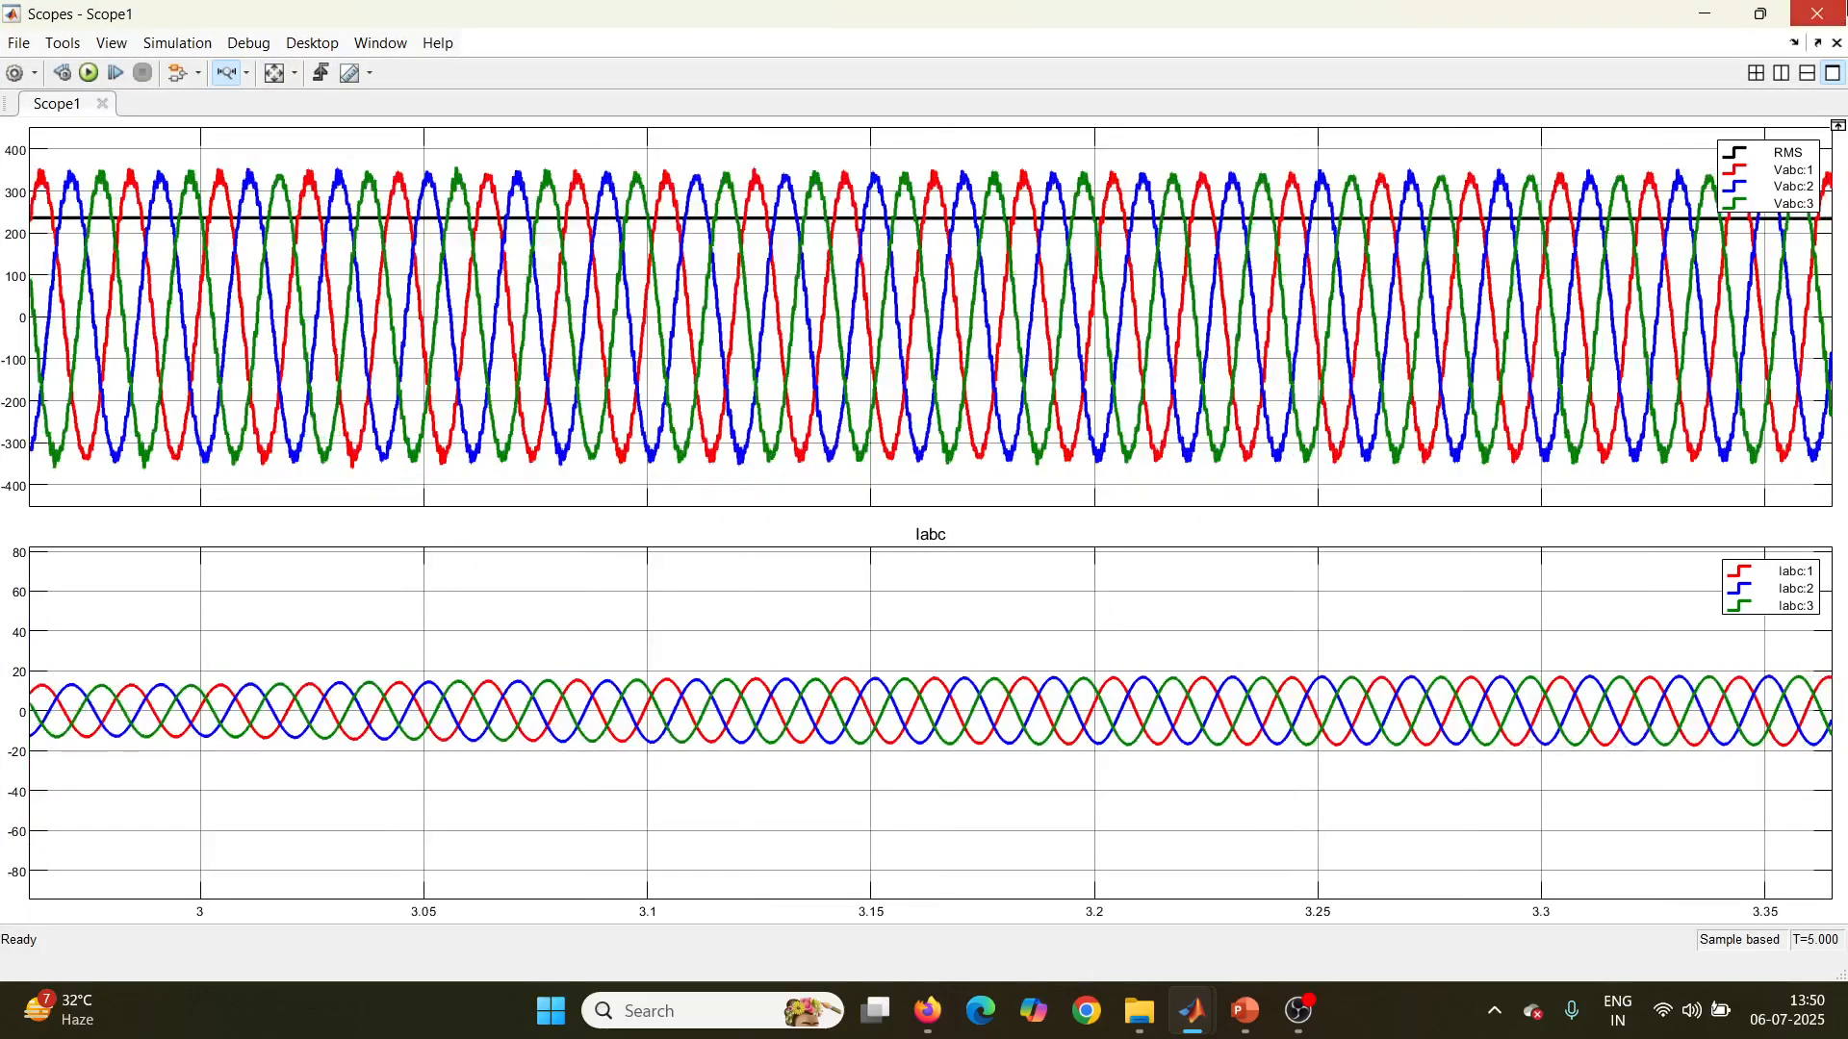
{"action": "left_click", "coordinate": [1817, 14]}
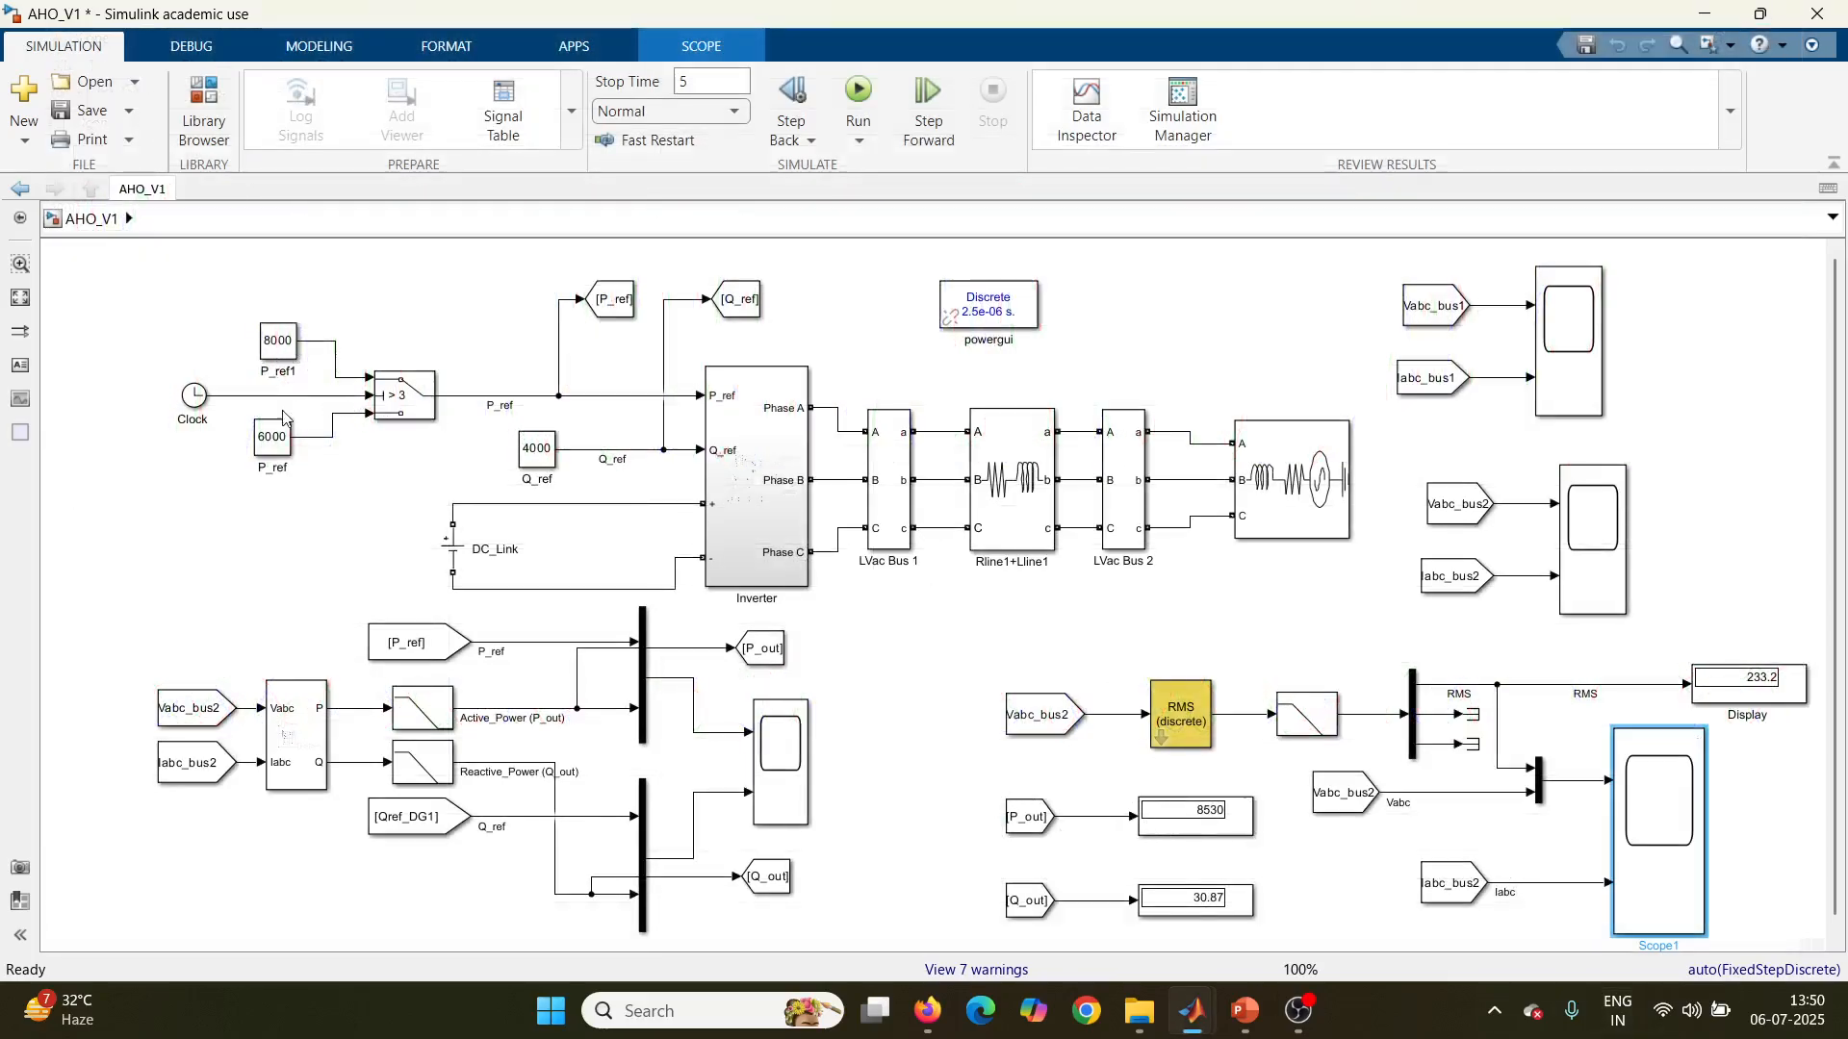
Step: Check the P_ref and P_ref1 constants and compare active and reactive power with their references in Scope3
{"action": "left_click", "coordinate": [288, 458]}
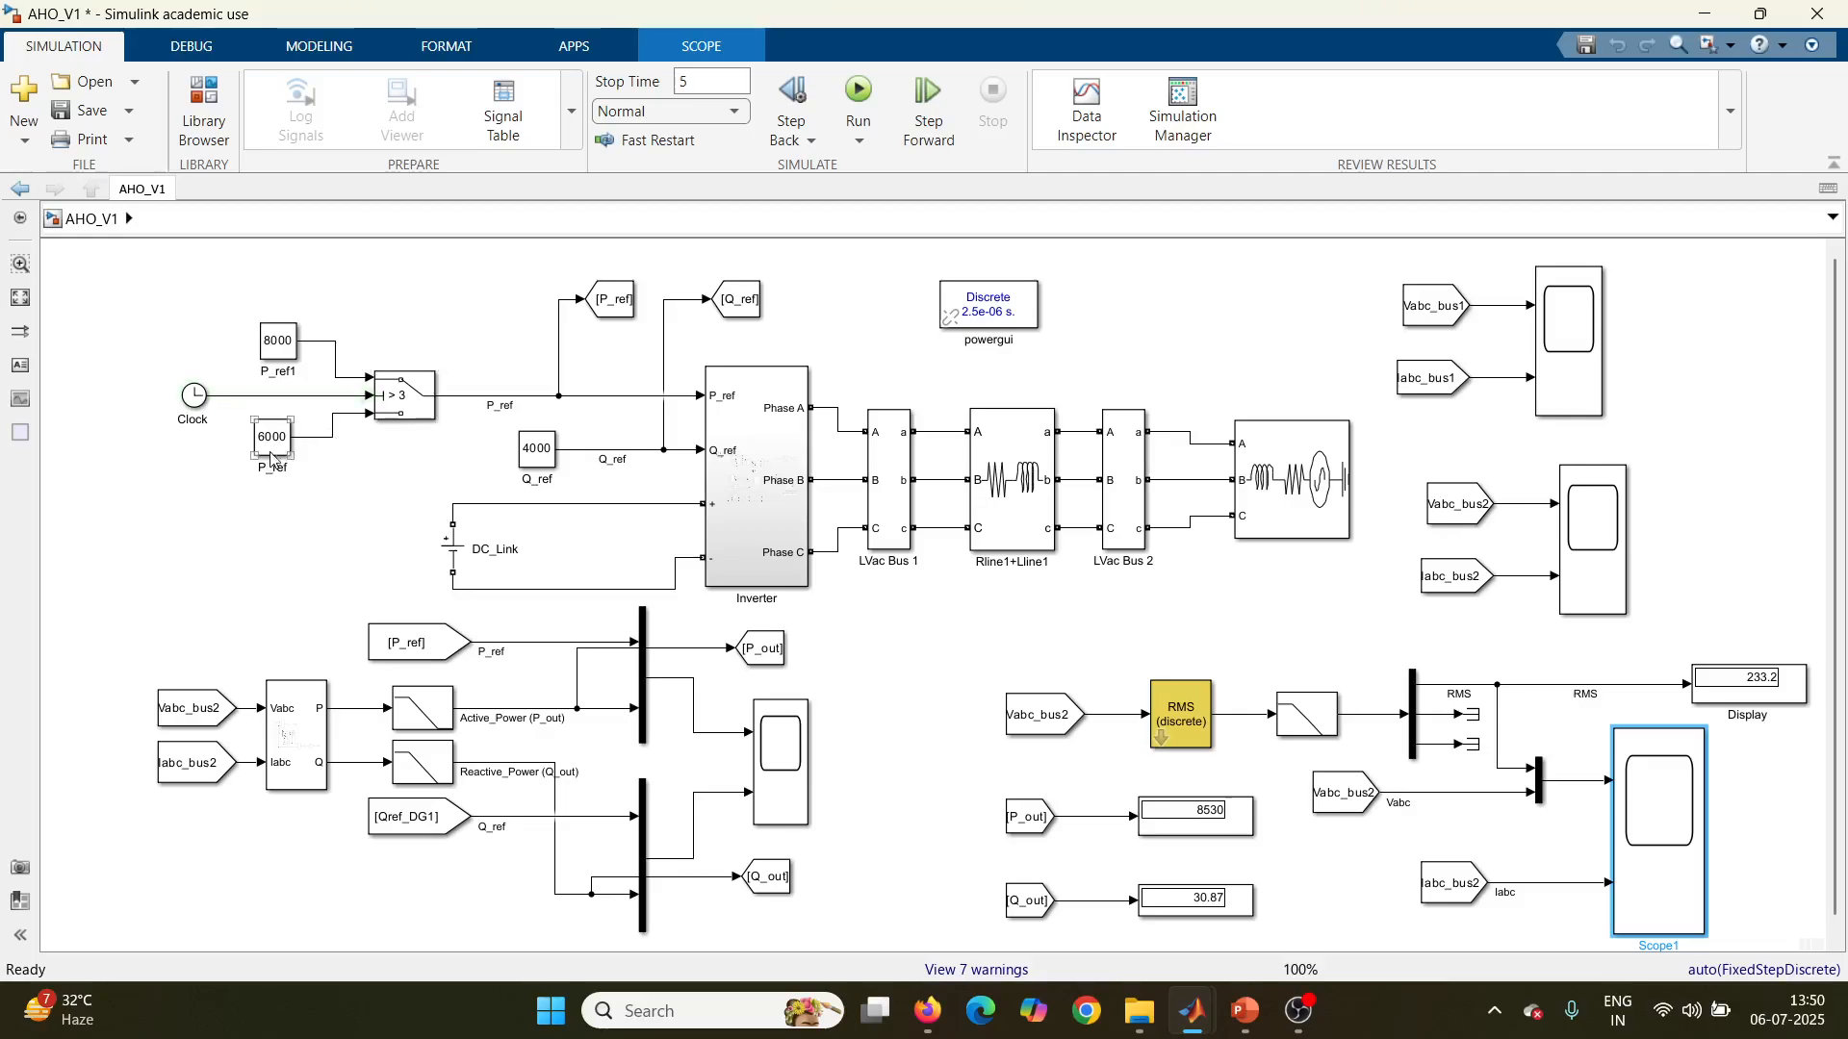
{"action": "left_click", "coordinate": [286, 356]}
{"action": "left_click", "coordinate": [800, 770]}
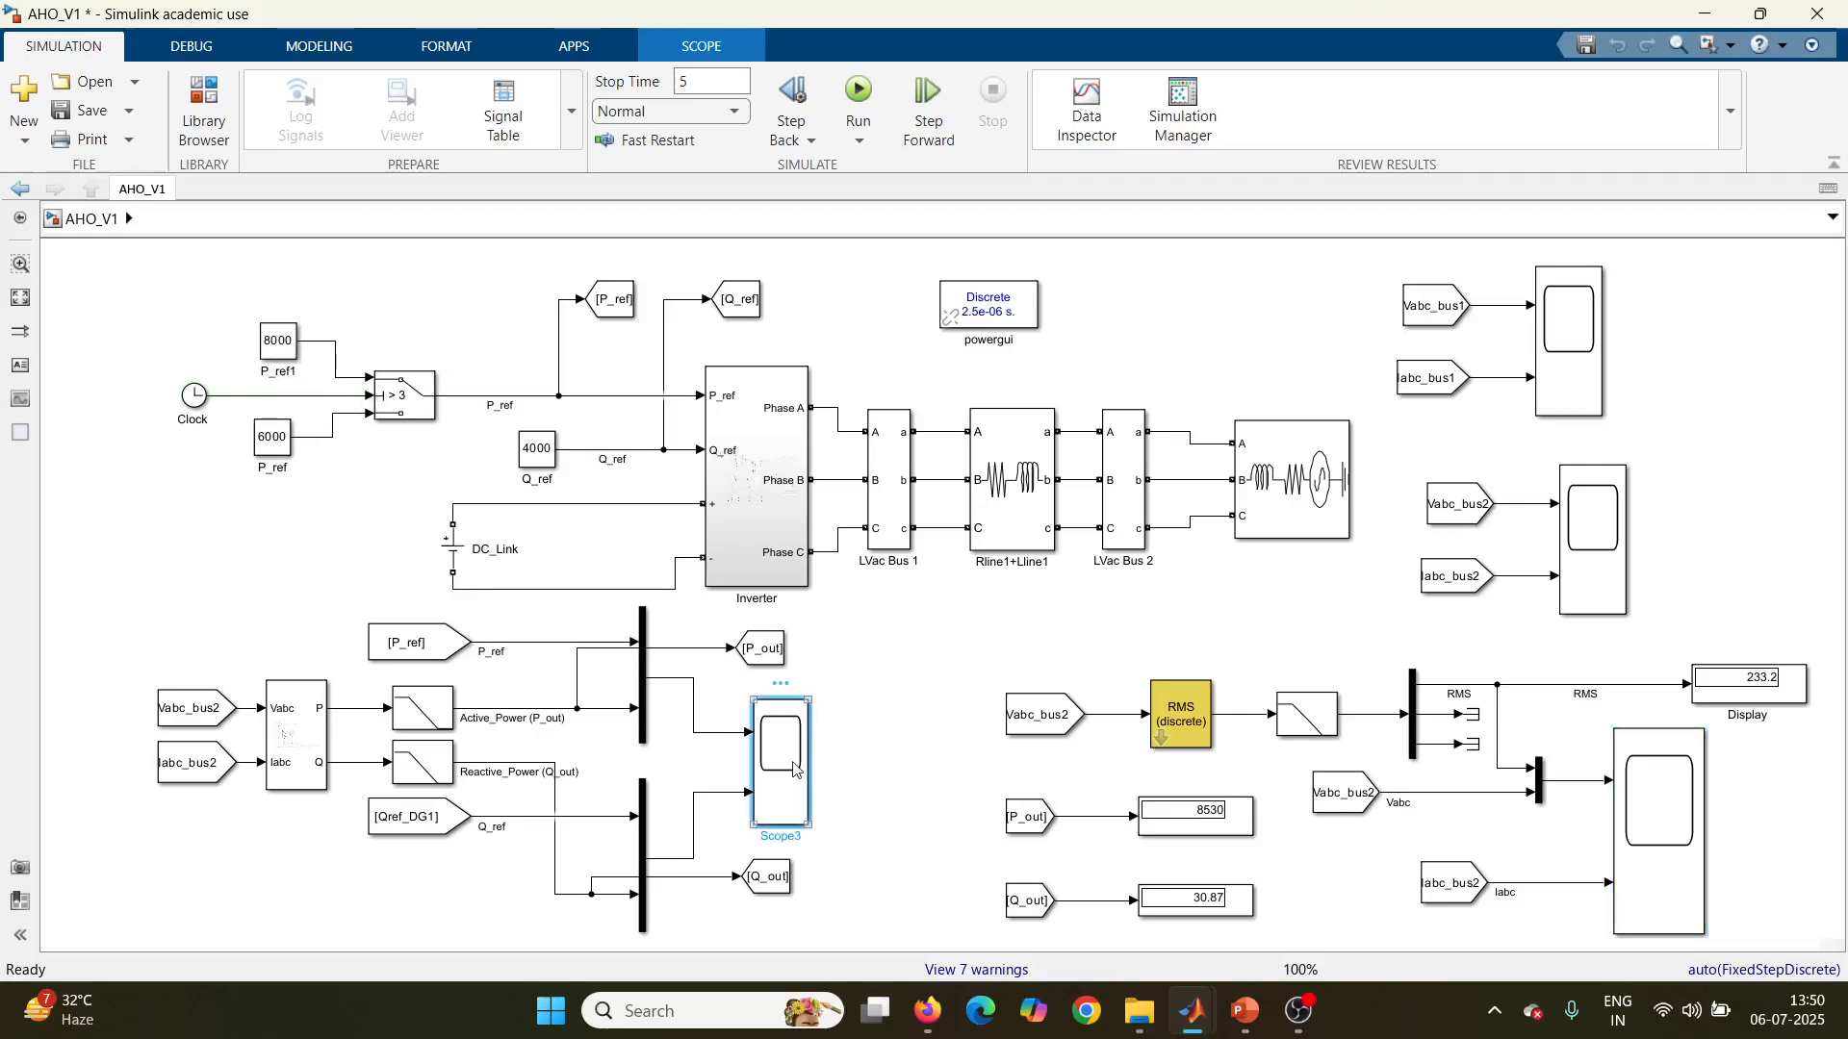
{"action": "double_click", "coordinate": [795, 770]}
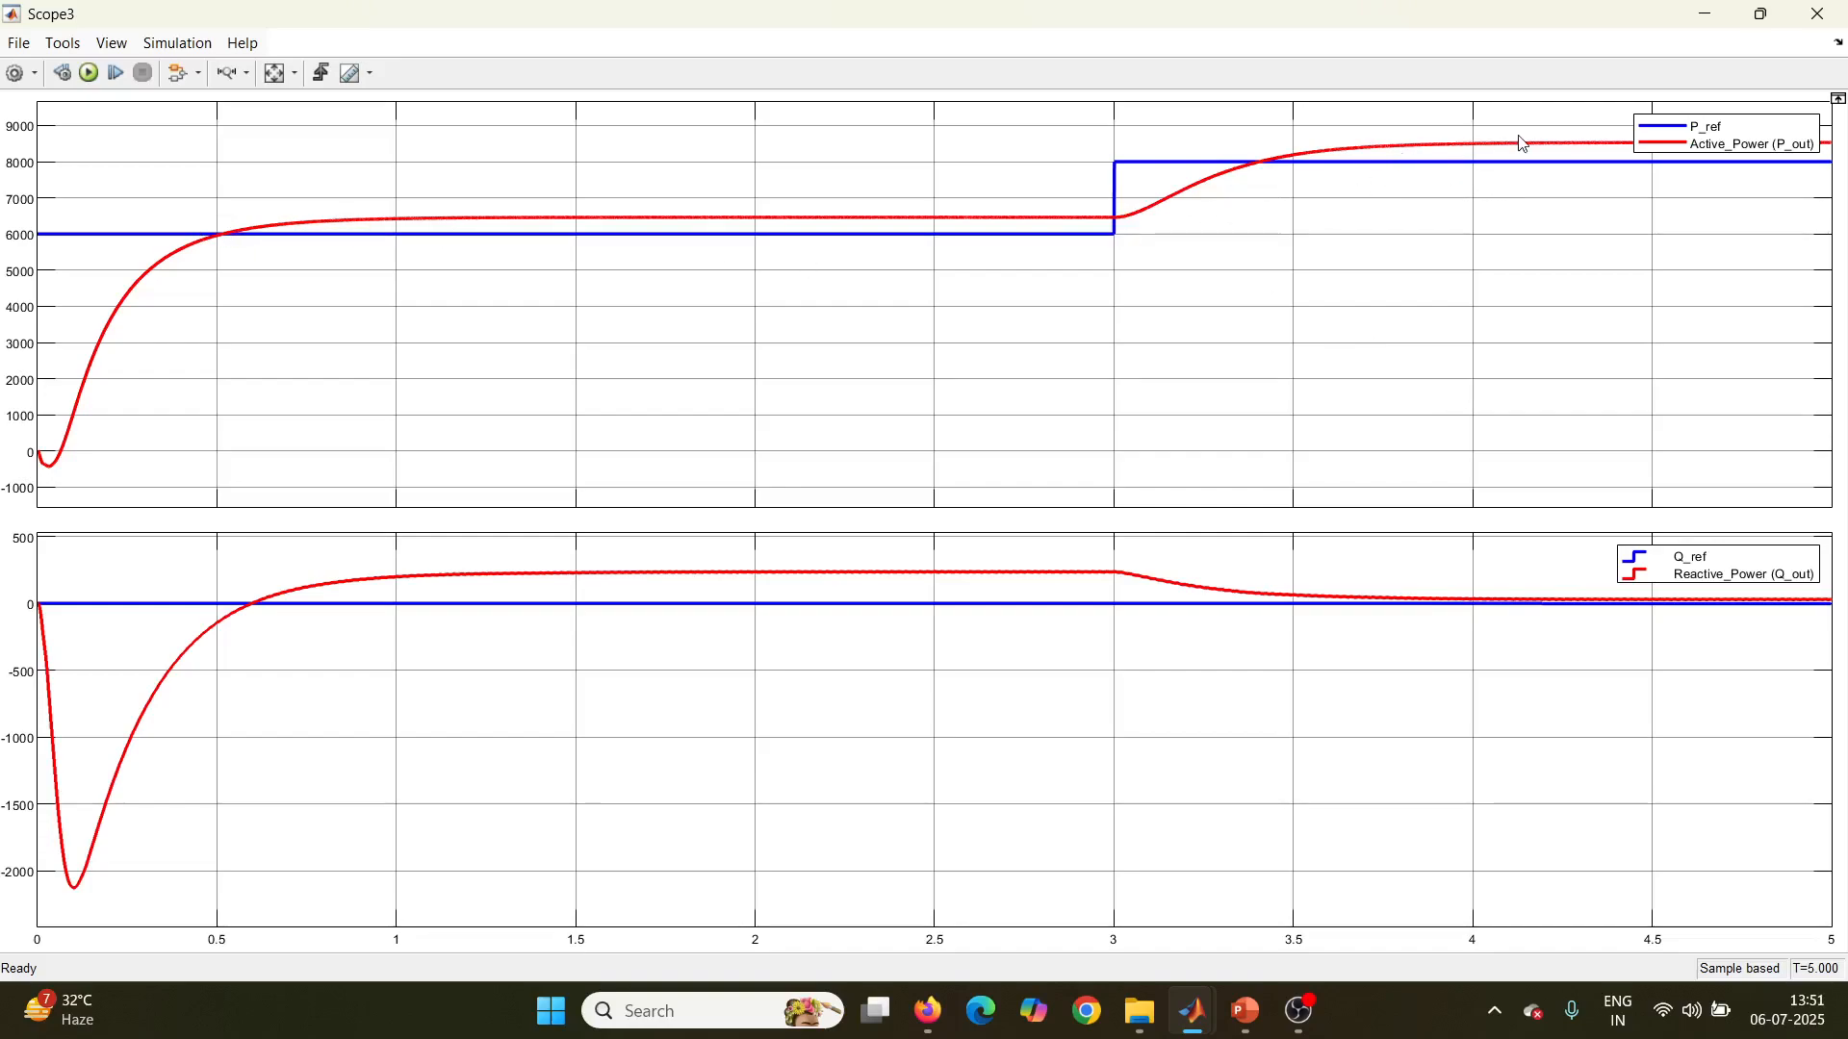
{"action": "left_click", "coordinate": [1819, 13]}
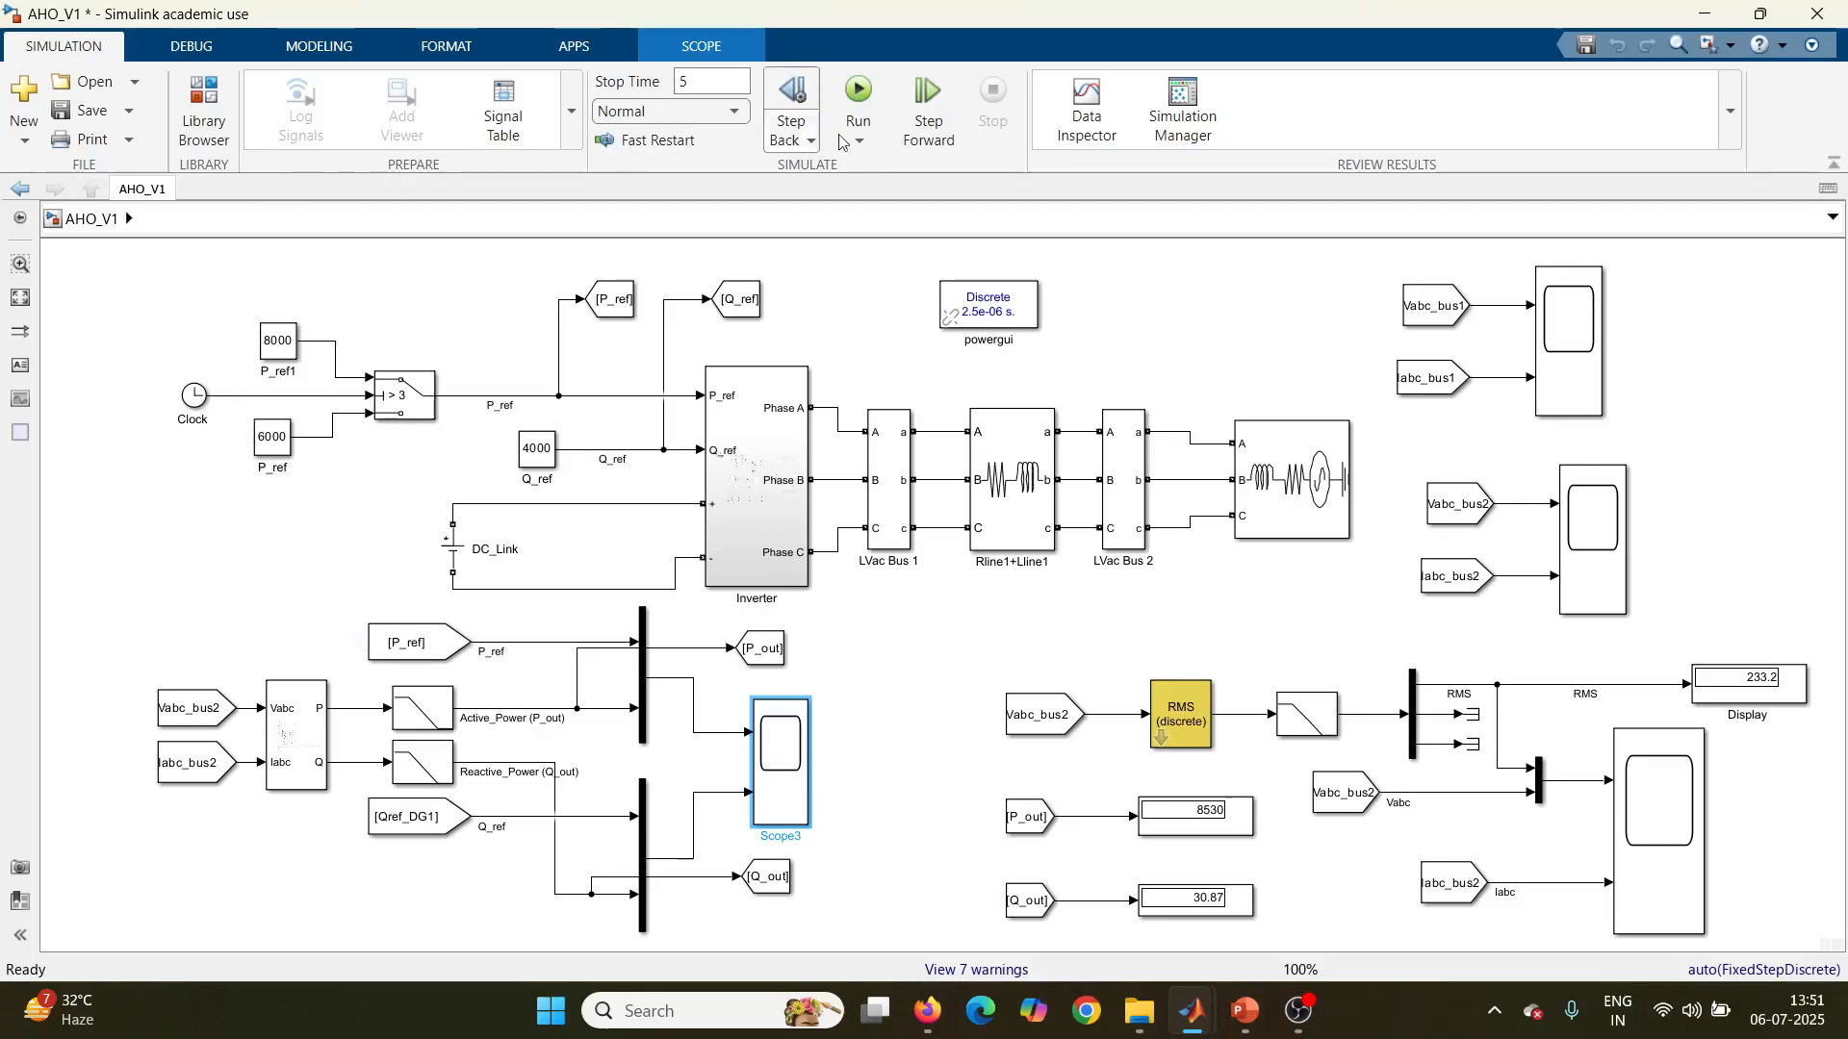
Step: Switch to PowerPoint and review the oscillator equations on slide 2 and the control diagram on slide 1
{"action": "left_click", "coordinate": [1240, 1031]}
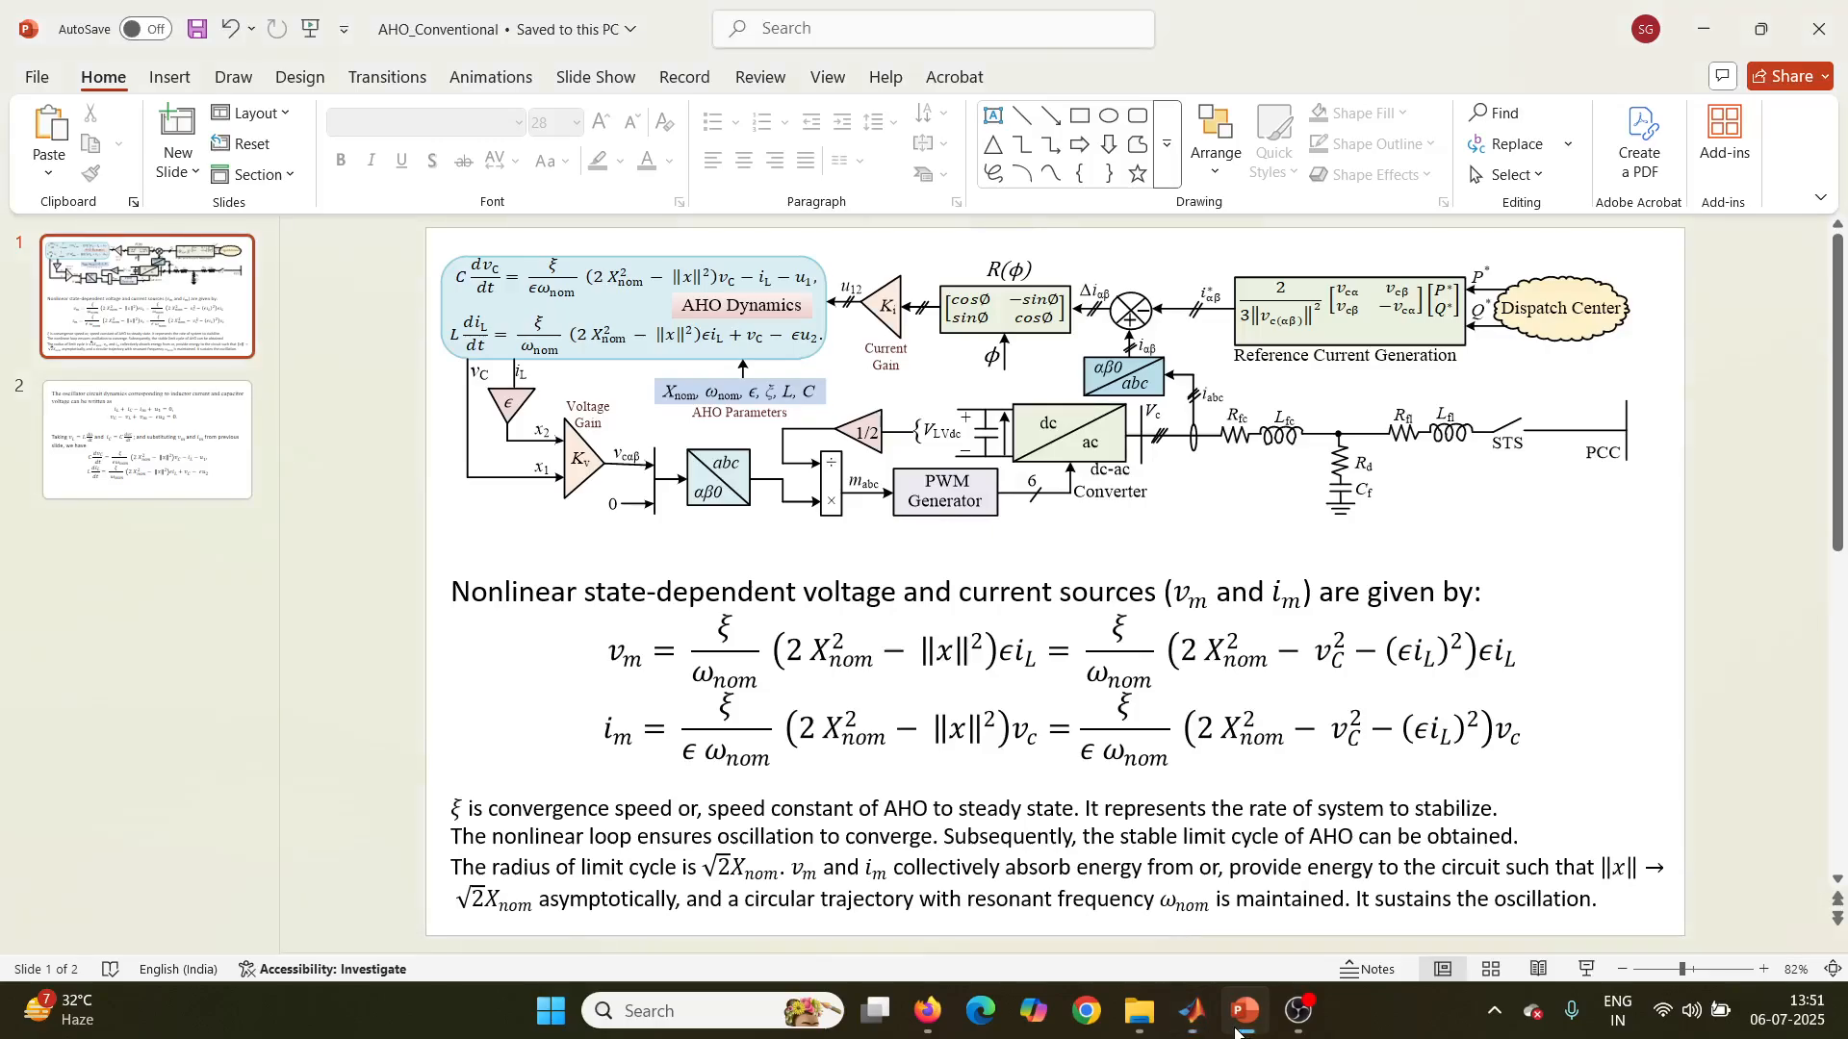
{"action": "left_click", "coordinate": [127, 476]}
{"action": "left_click", "coordinate": [145, 303]}
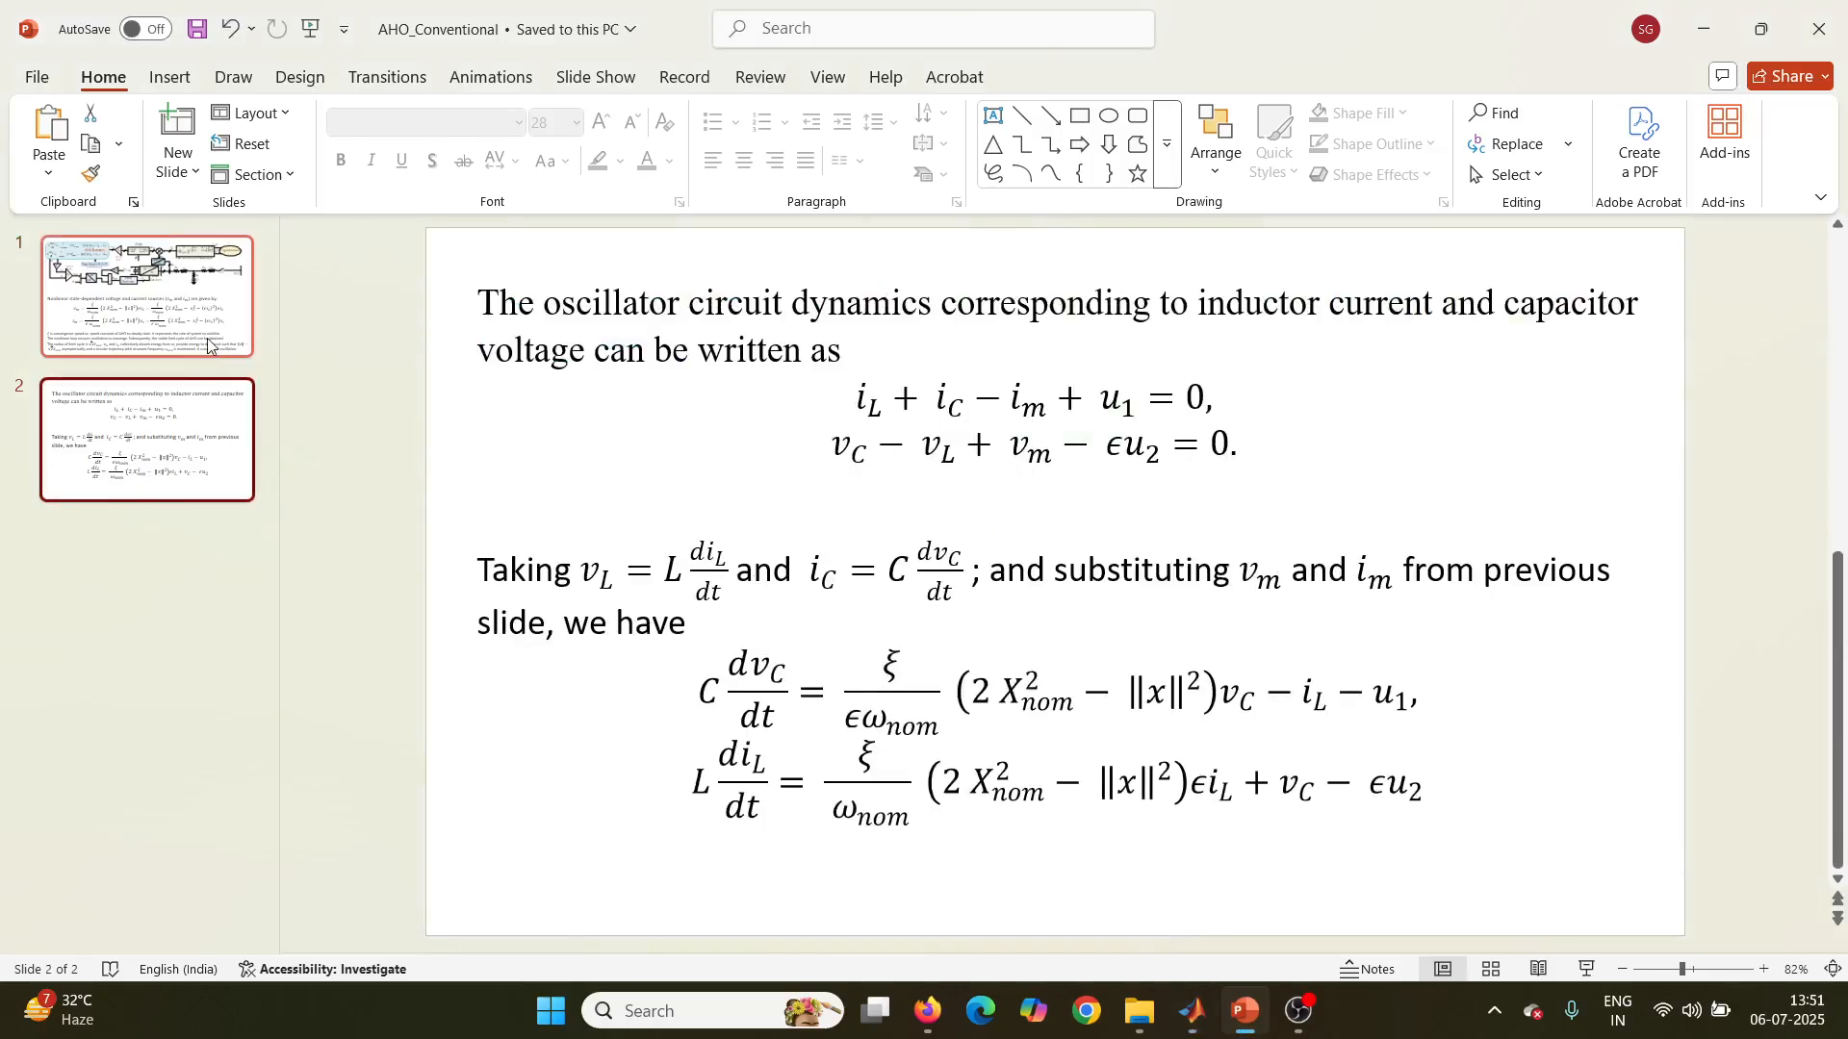
Step: Switch to the MATLAB editor and review the oscillator, line and filter parameters in Data_AHO_V1.m
{"action": "mouse_move", "coordinate": [1192, 1011]}
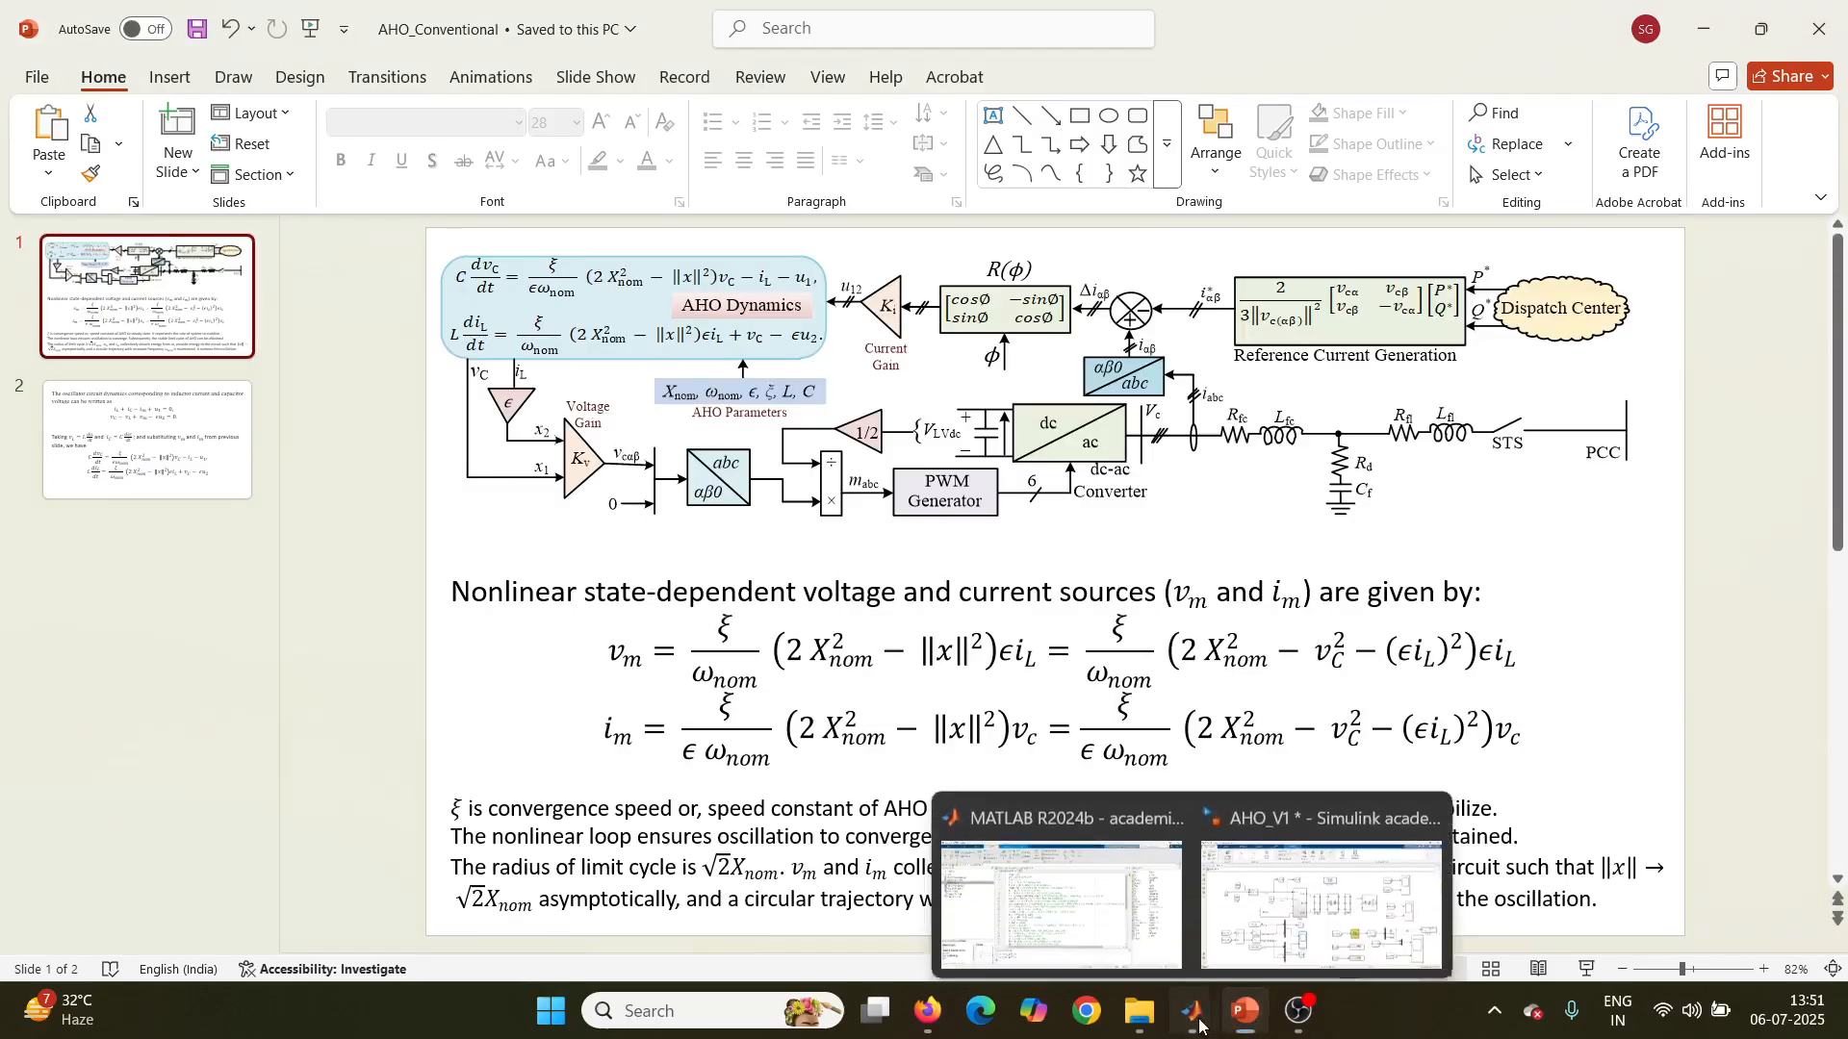
{"action": "left_click", "coordinate": [1111, 890]}
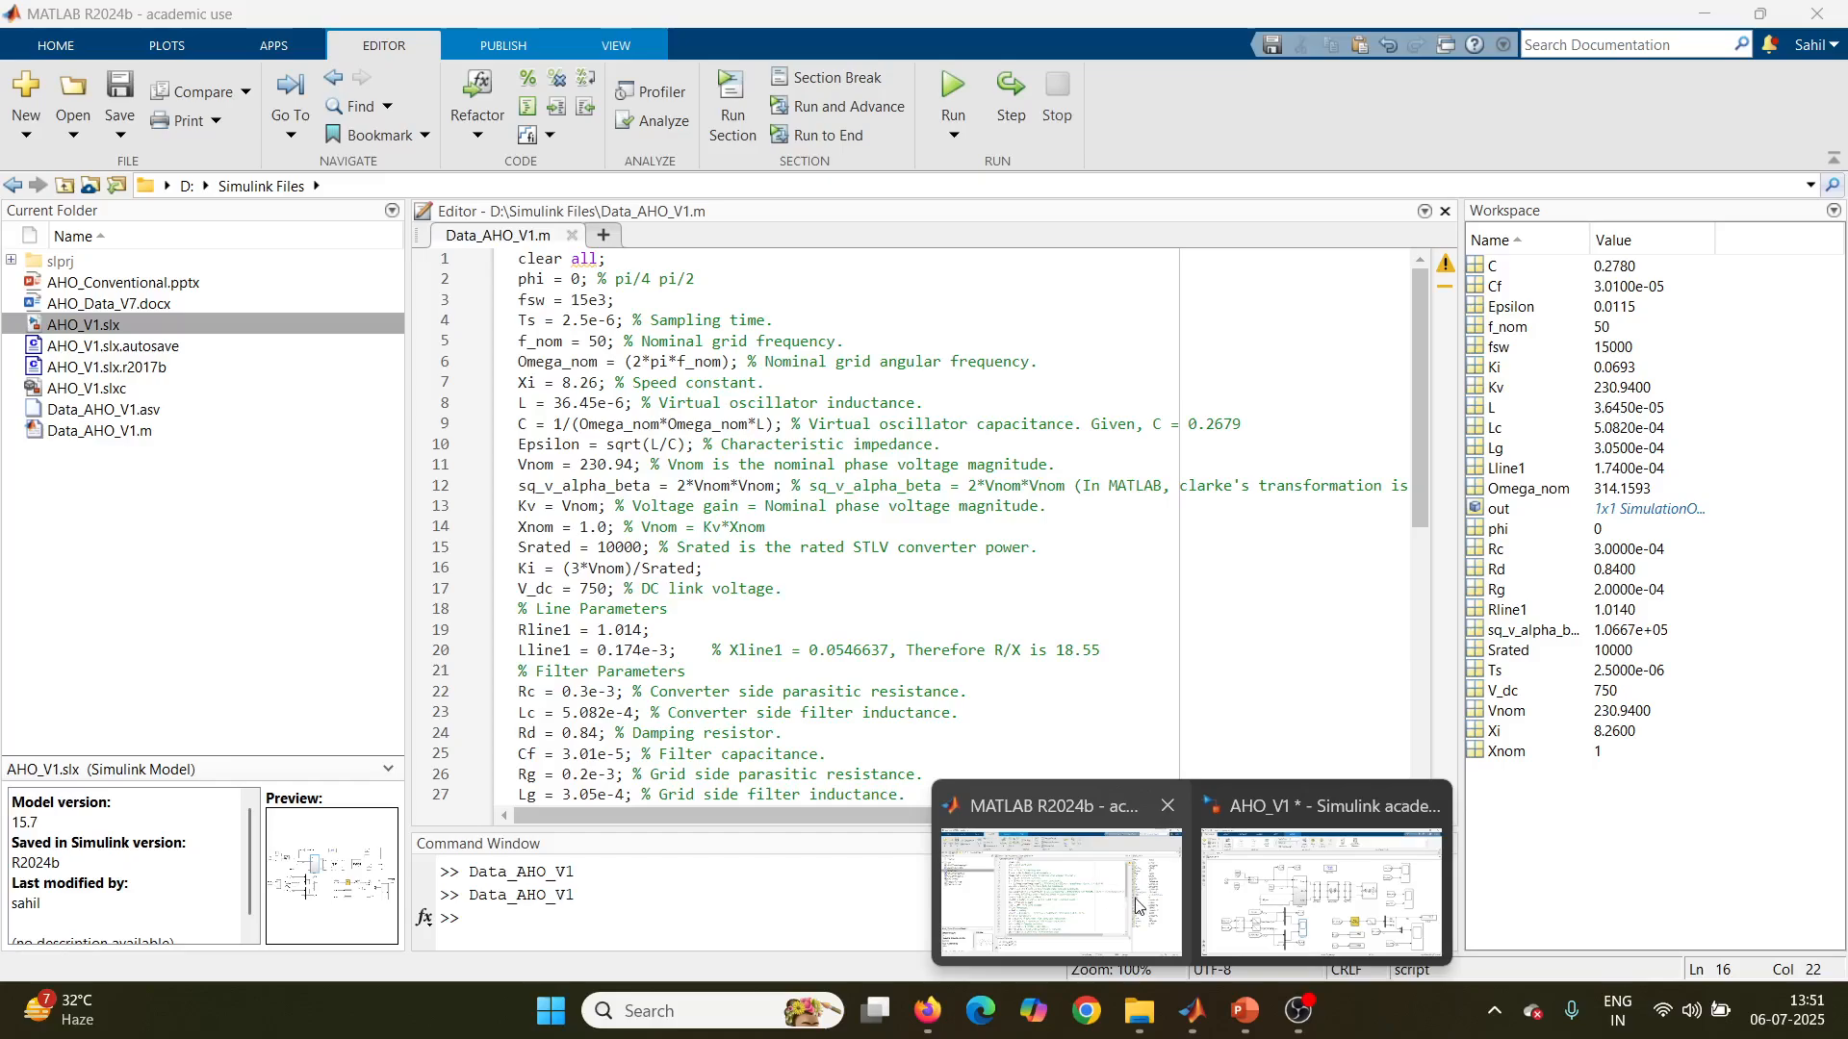
{"action": "left_click", "coordinate": [1136, 904]}
{"action": "scroll", "coordinate": [723, 417], "scroll_direction": "down", "scroll_amount": 4}
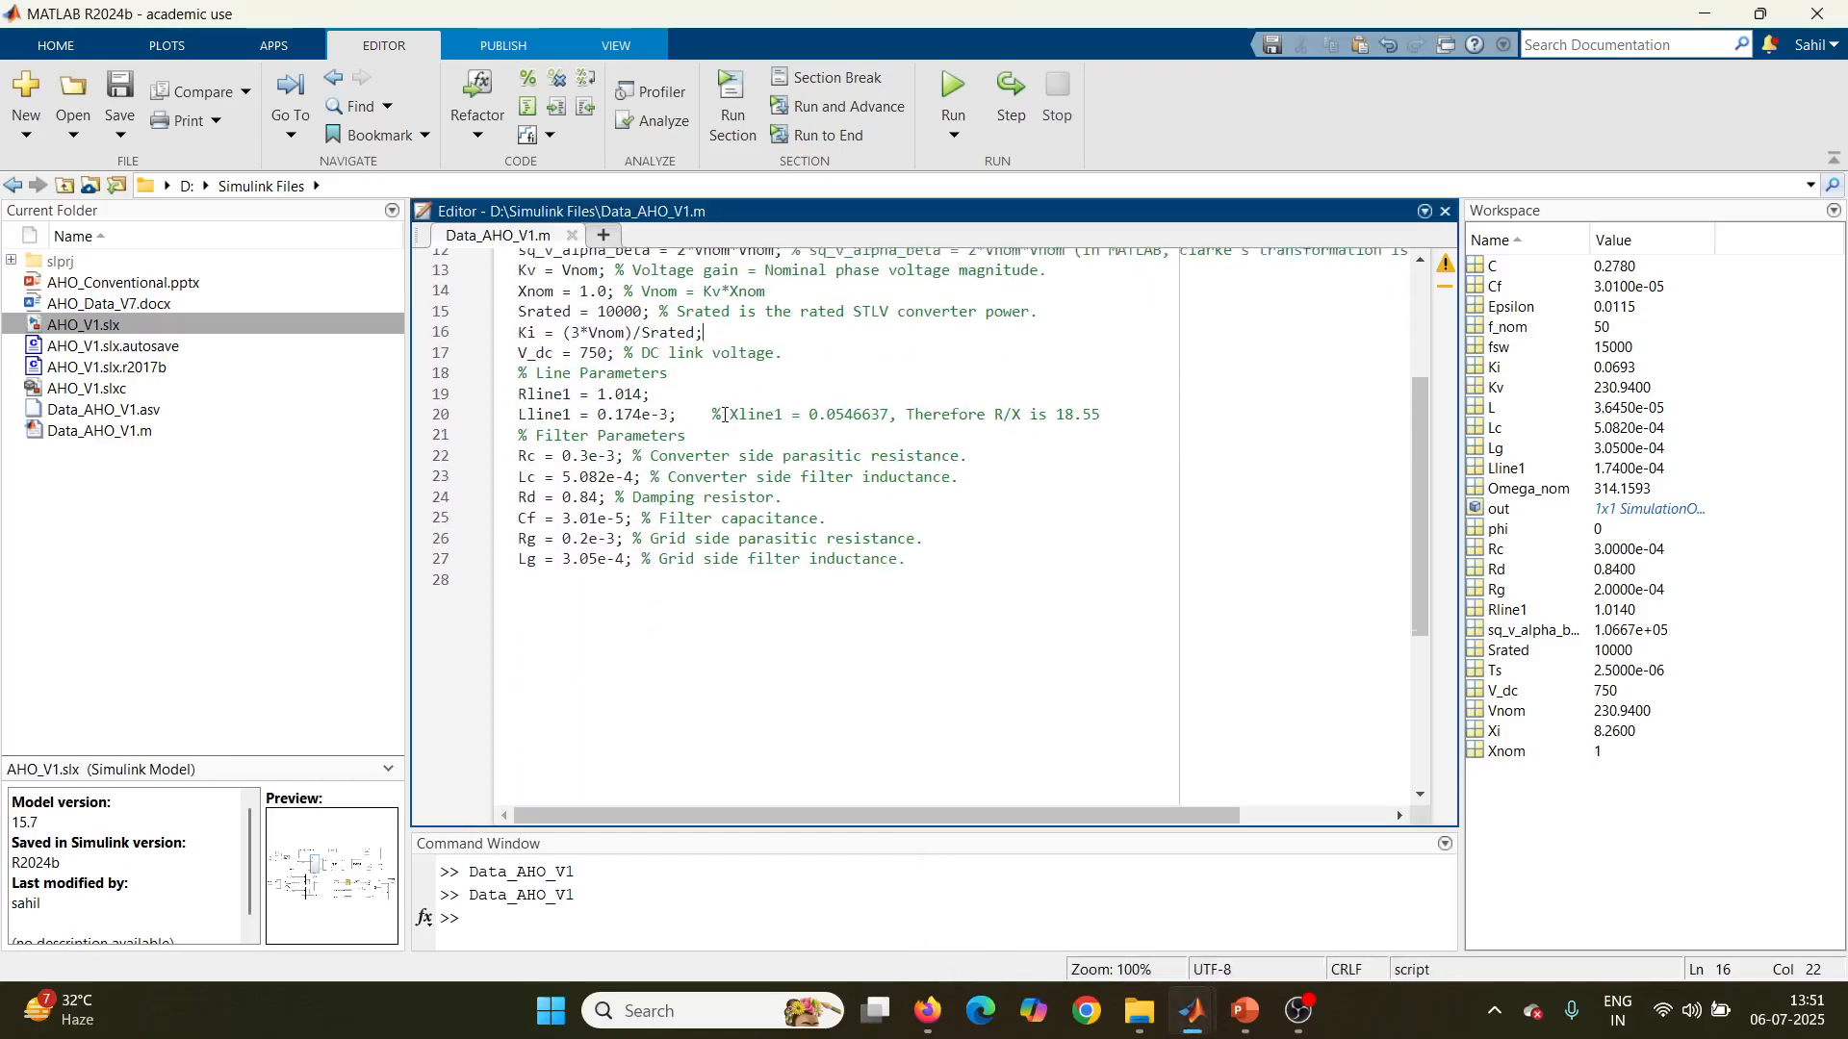
{"action": "scroll", "coordinate": [727, 423], "scroll_direction": "up", "scroll_amount": 4}
{"action": "scroll", "coordinate": [732, 434], "scroll_direction": "down", "scroll_amount": 2}
{"action": "scroll", "coordinate": [712, 457], "scroll_direction": "down", "scroll_amount": 1}
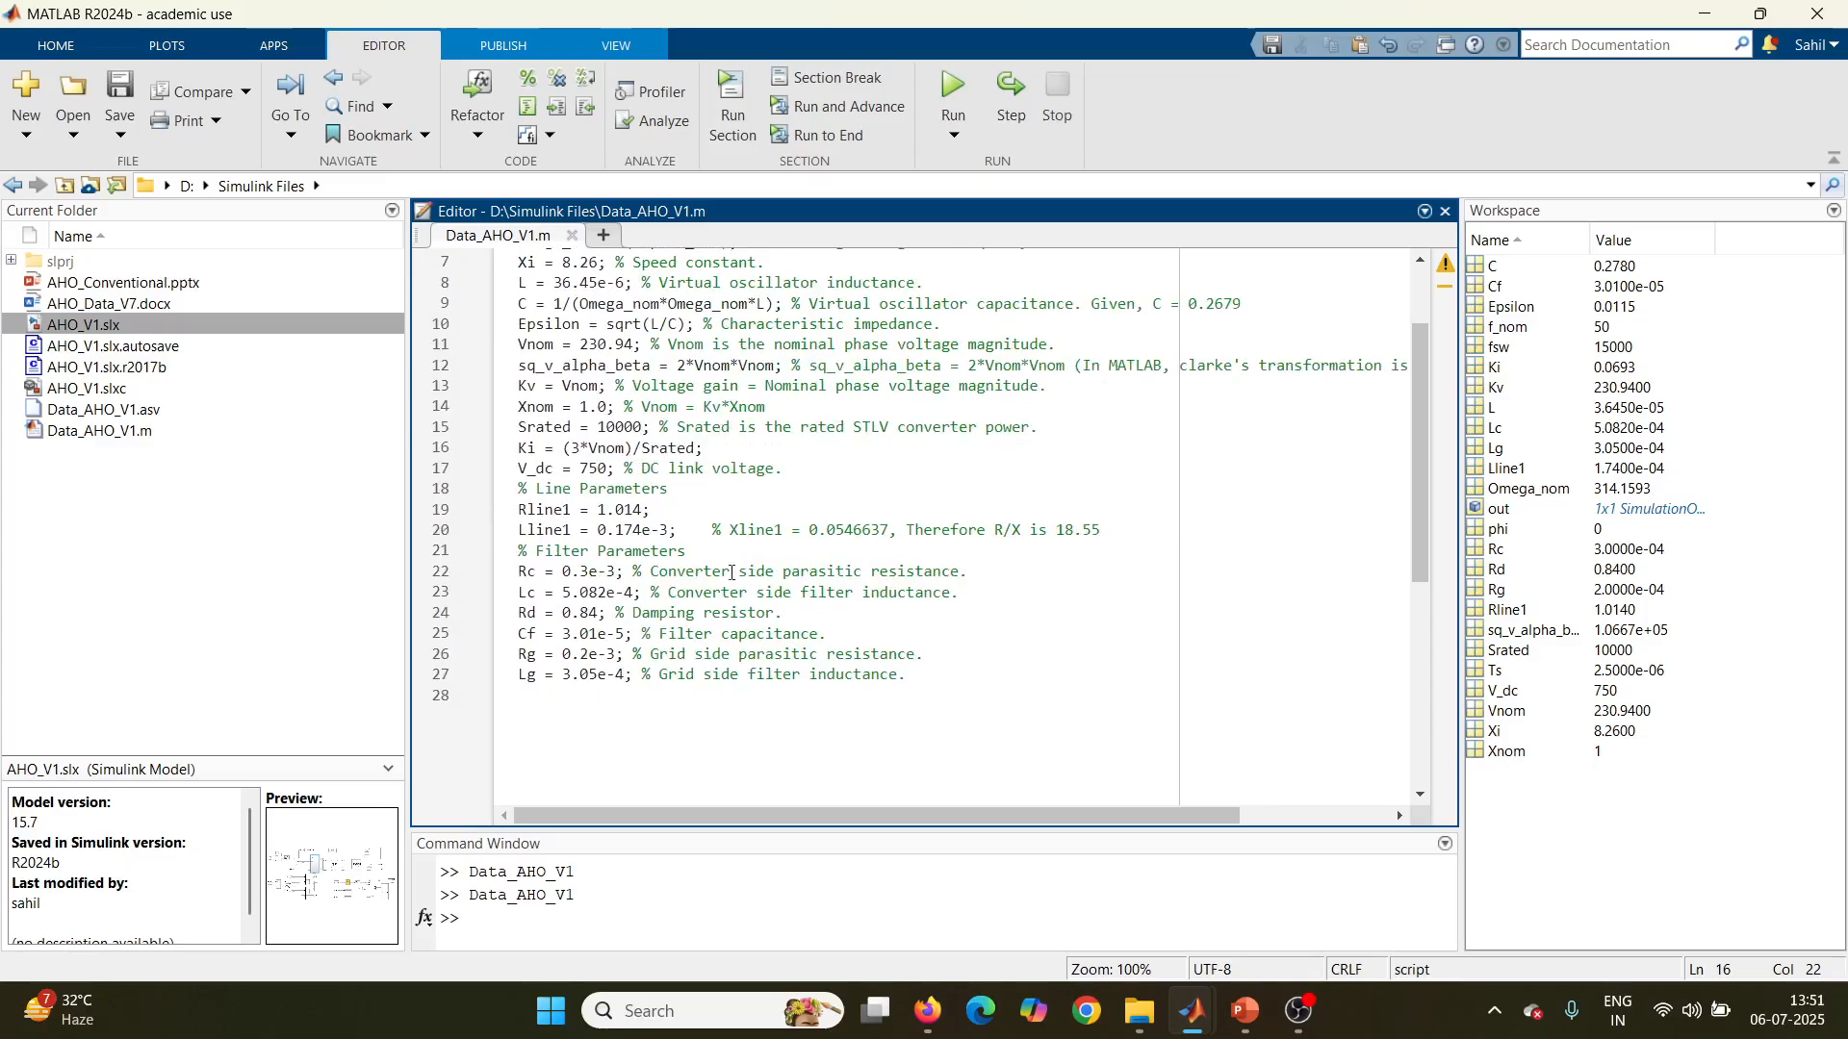
{"action": "scroll", "coordinate": [759, 604], "scroll_direction": "up", "scroll_amount": 3}
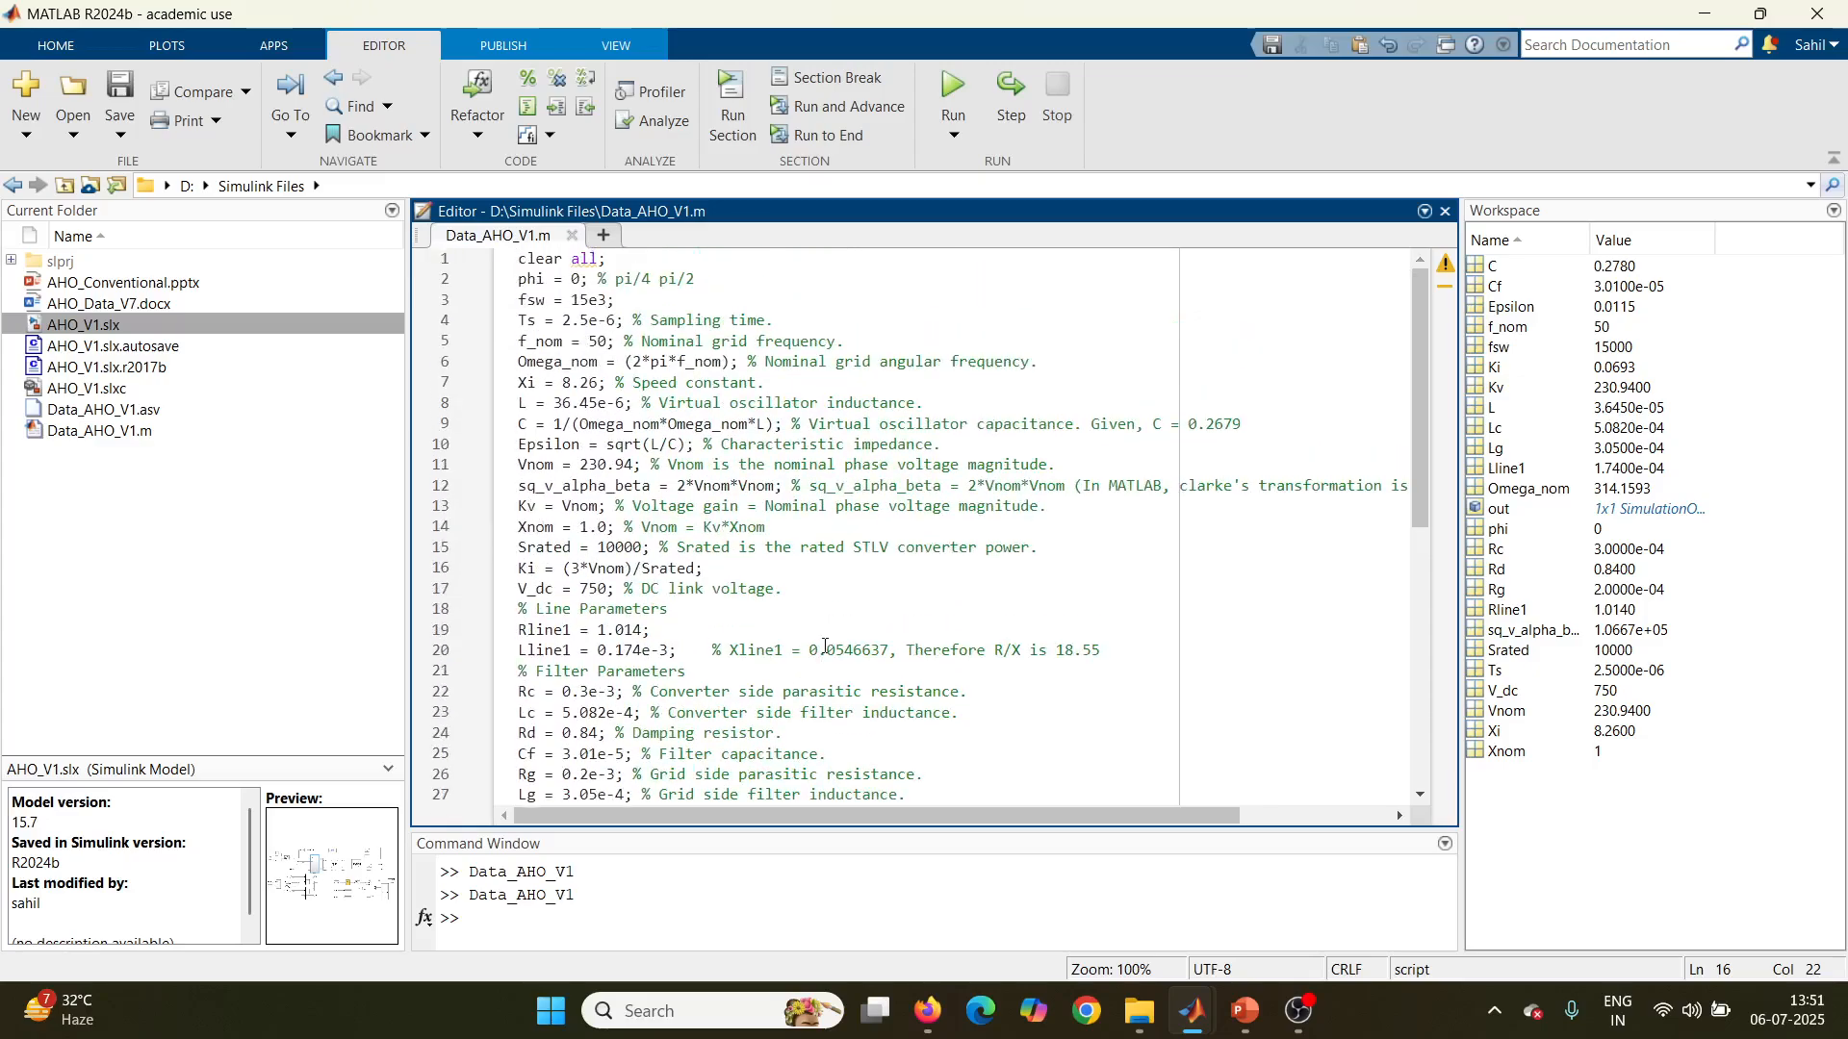
{"action": "scroll", "coordinate": [825, 647], "scroll_direction": "down", "scroll_amount": 2}
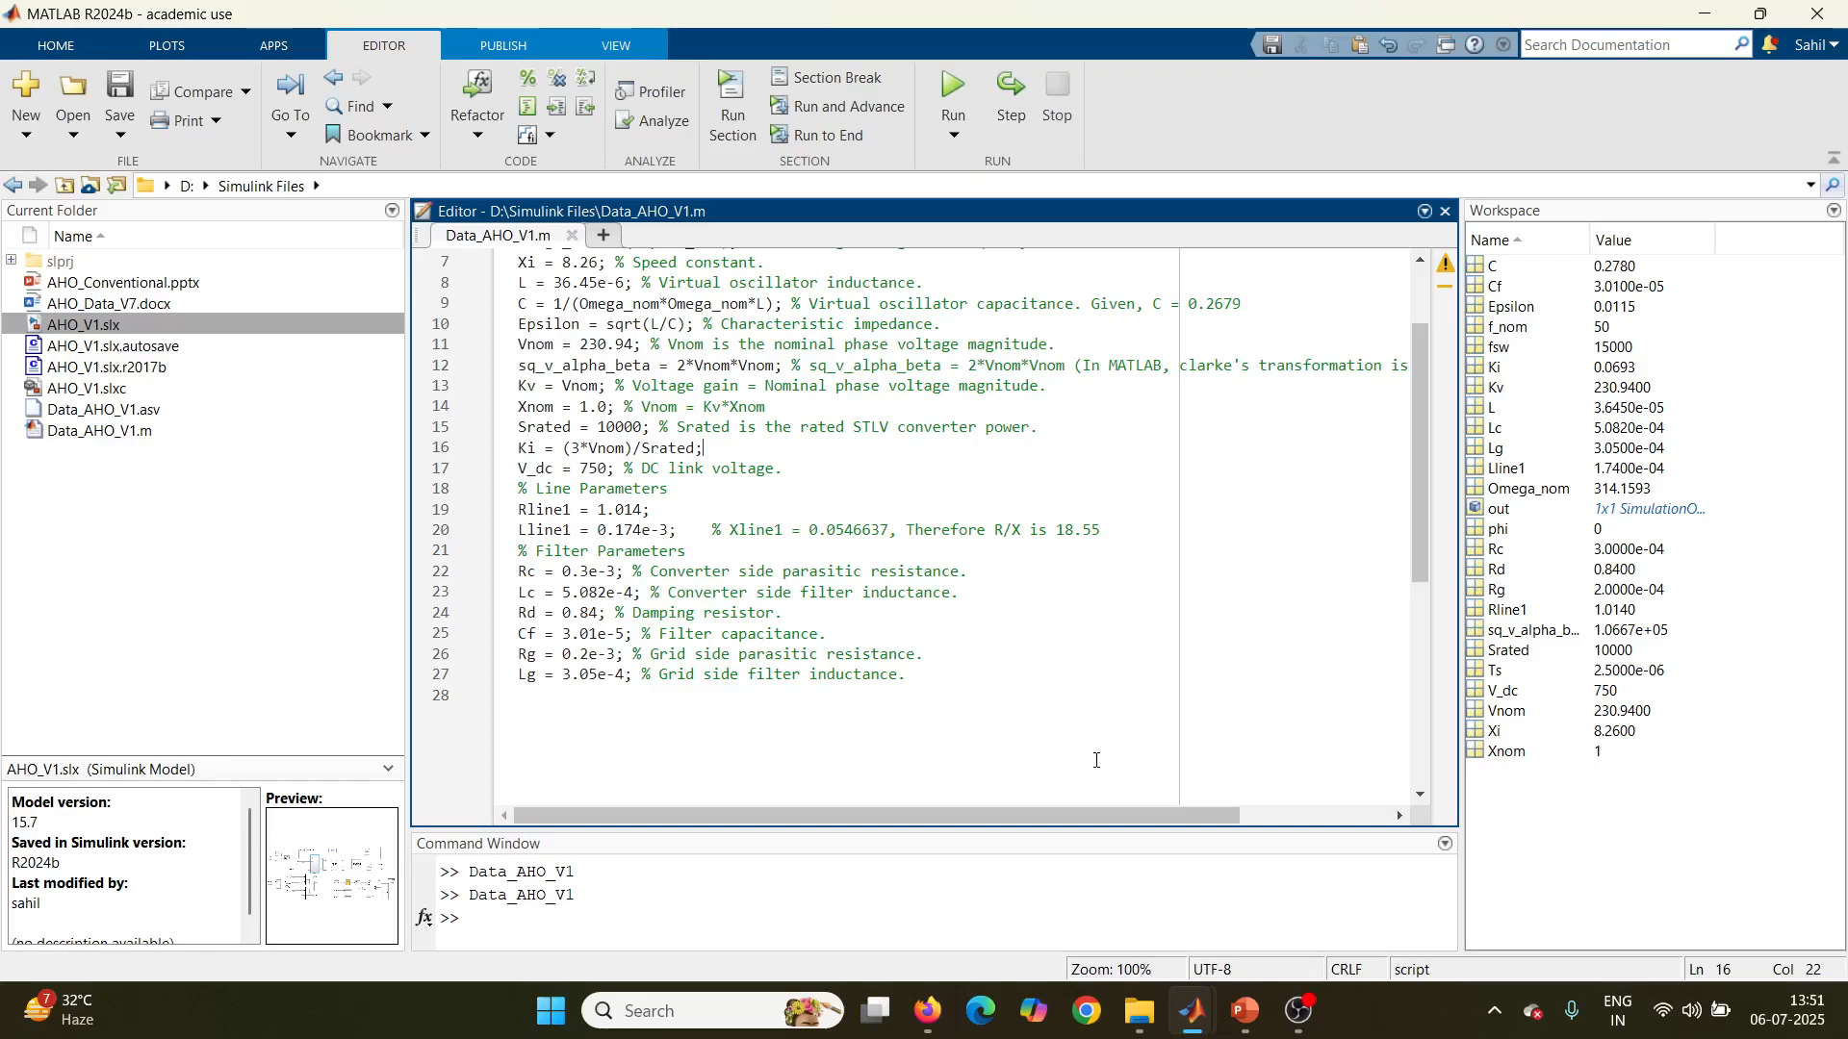
{"action": "scroll", "coordinate": [1096, 760], "scroll_direction": "up", "scroll_amount": 2}
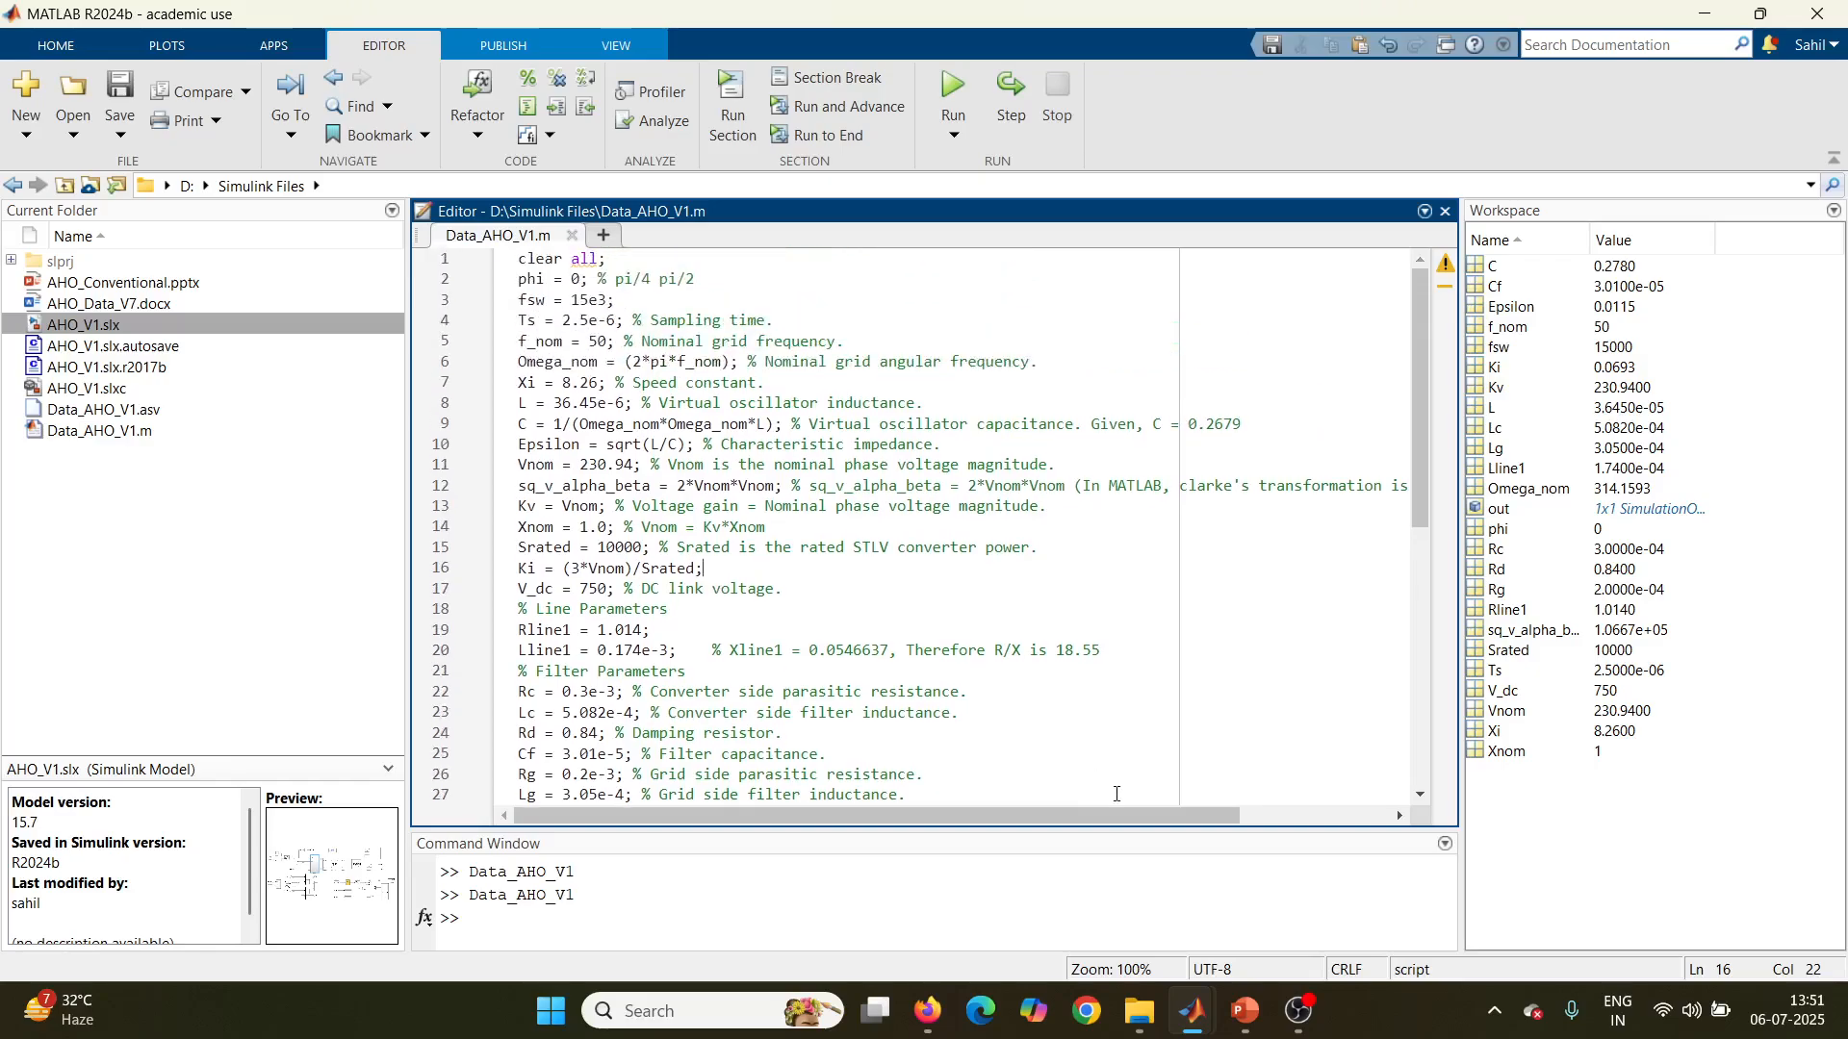
{"action": "left_click", "coordinate": [1300, 1010]}
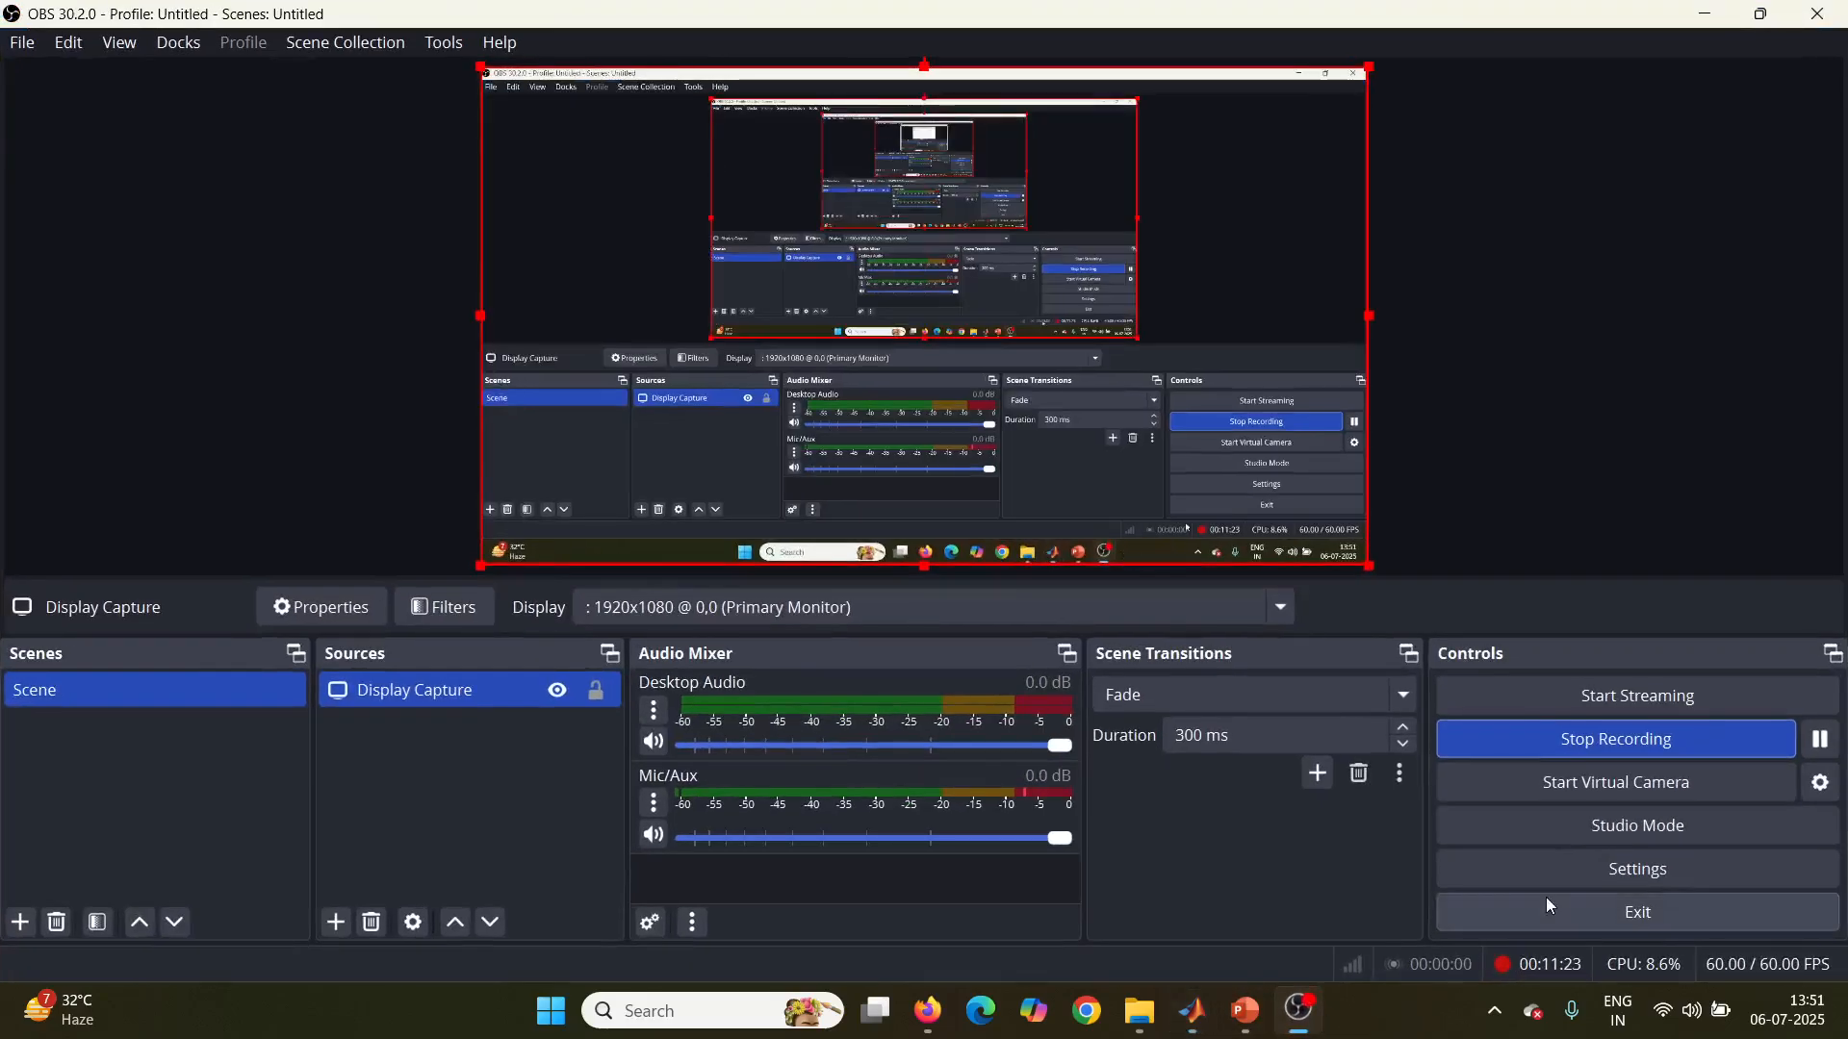